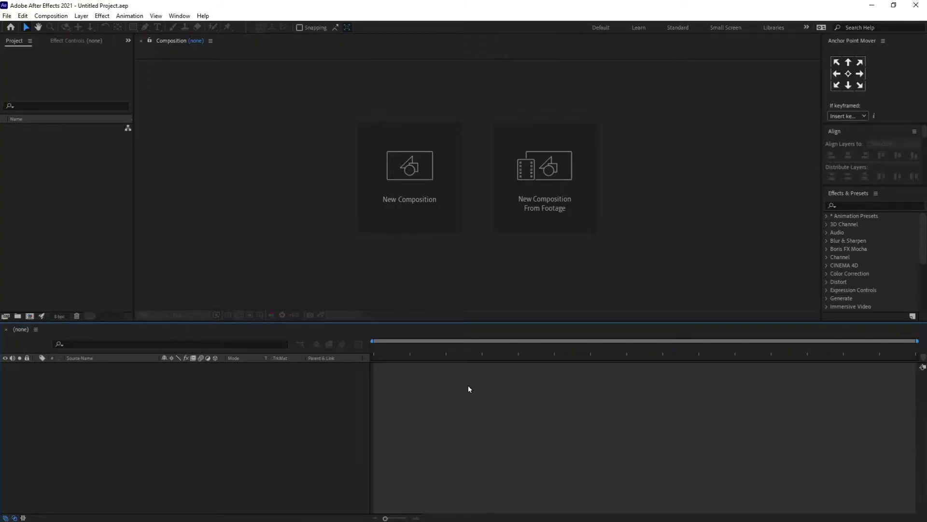
Create a new composition named "Door open" with a width of 1920 px and a height of 1080 px
{"action": "left_click", "coordinate": [434, 203]}
{"action": "type", "text": "Door open"}
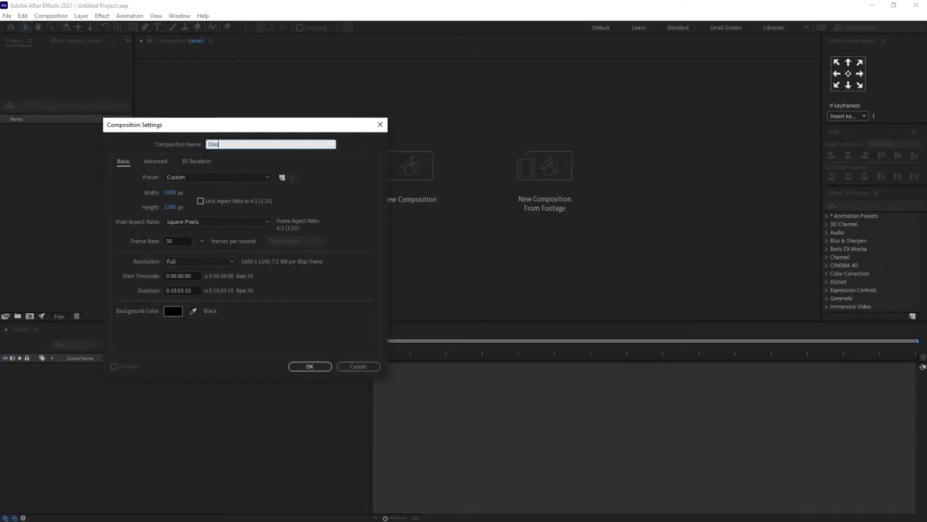
{"action": "left_click", "coordinate": [170, 194]}
{"action": "type", "text": "1920"}
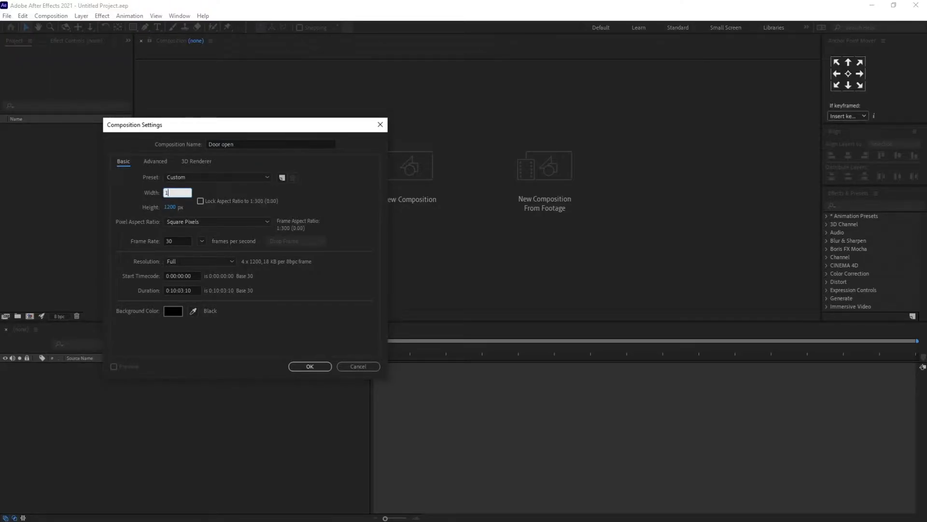
{"action": "left_click", "coordinate": [166, 208]}
{"action": "type", "text": "1080"}
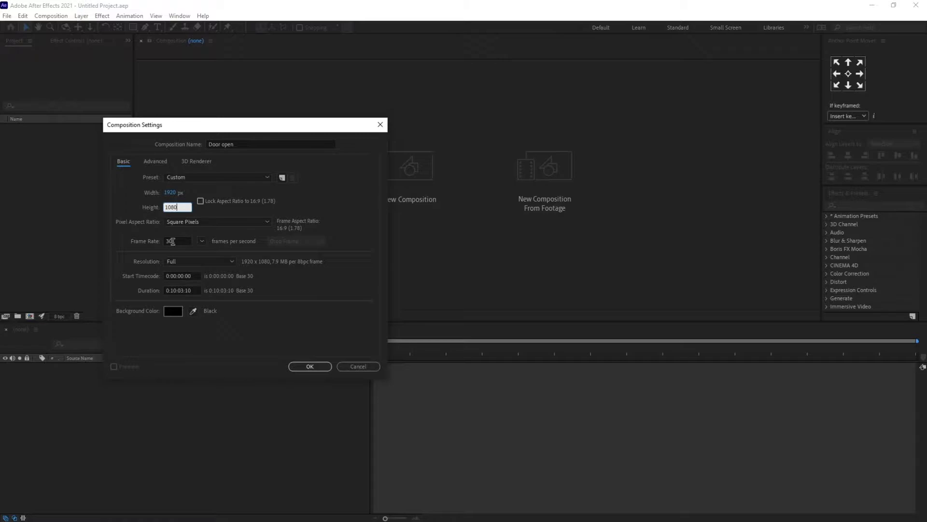
{"action": "left_click", "coordinate": [308, 367]}
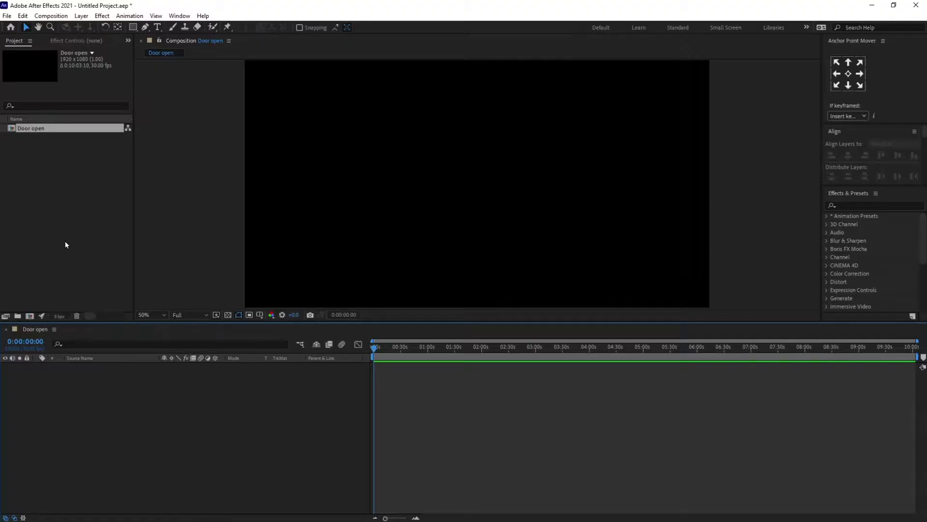
Import the Illustrator file "Door open animation tutorial" as a composition and add it to the Door open timeline
{"action": "double_click", "coordinate": [66, 245]}
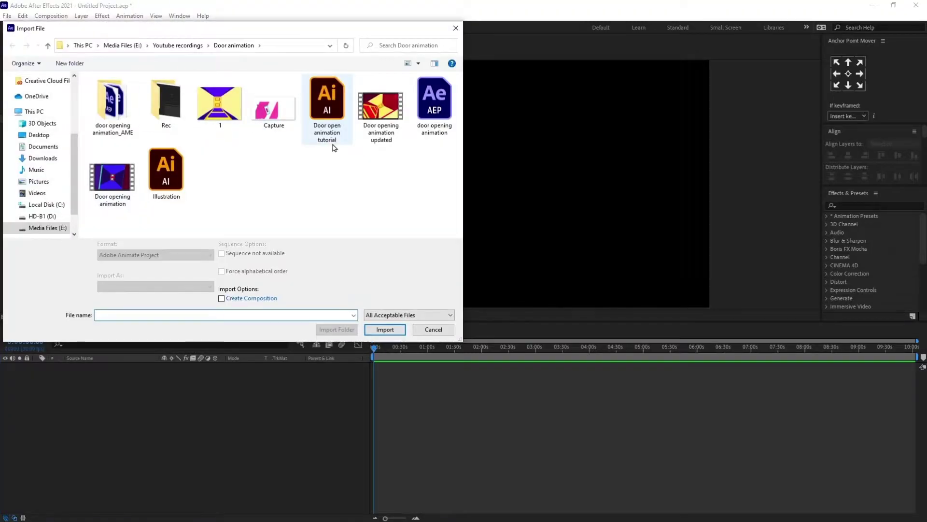
{"action": "left_click", "coordinate": [327, 134]}
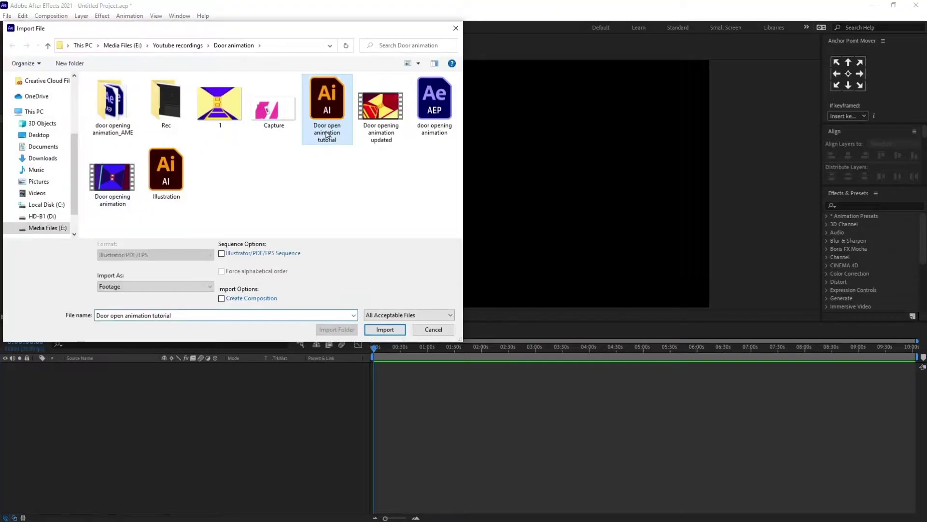
{"action": "left_click", "coordinate": [154, 287]}
{"action": "left_click", "coordinate": [131, 307]}
{"action": "left_click", "coordinate": [385, 330]}
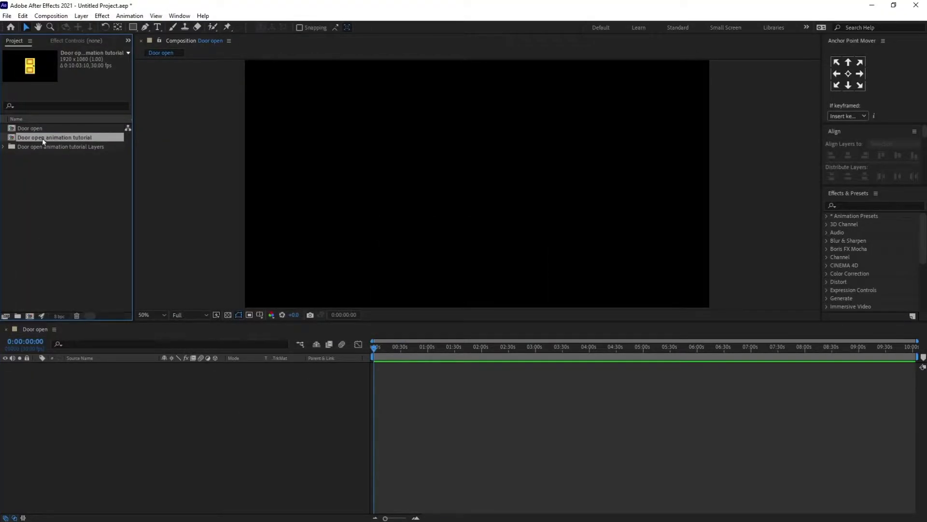
{"action": "left_click_drag", "start_coordinate": [43, 138], "coordinate": [110, 383]}
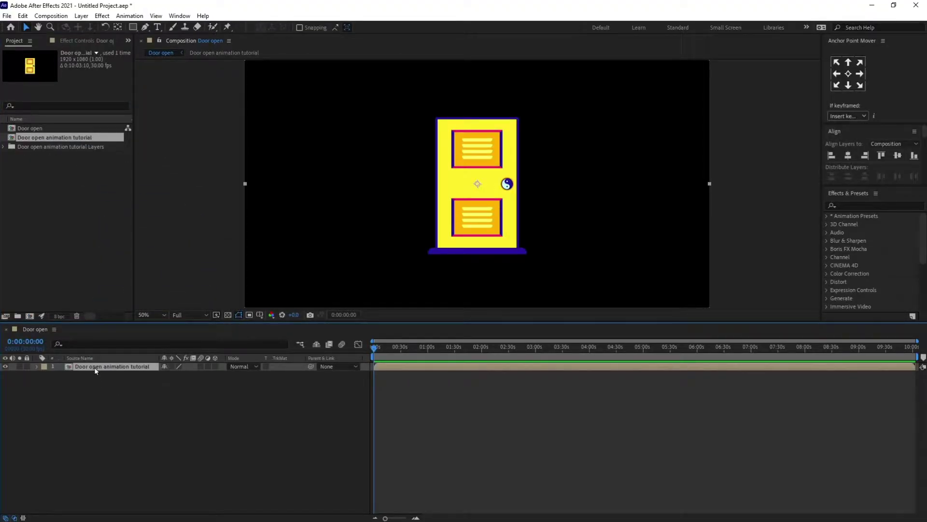
Open the nested Door open animation tutorial composition and set its background color to white
{"action": "double_click", "coordinate": [95, 368]}
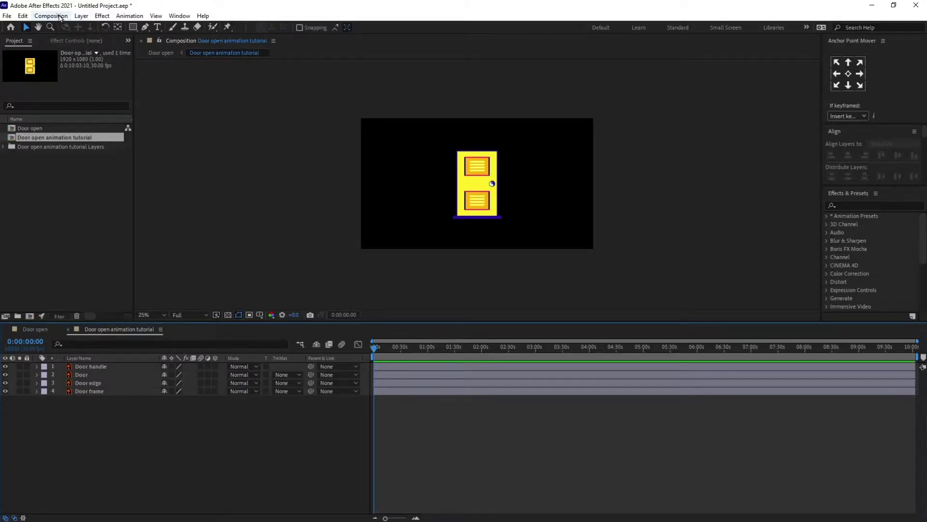
{"action": "left_click", "coordinate": [51, 16]}
{"action": "left_click", "coordinate": [82, 39]}
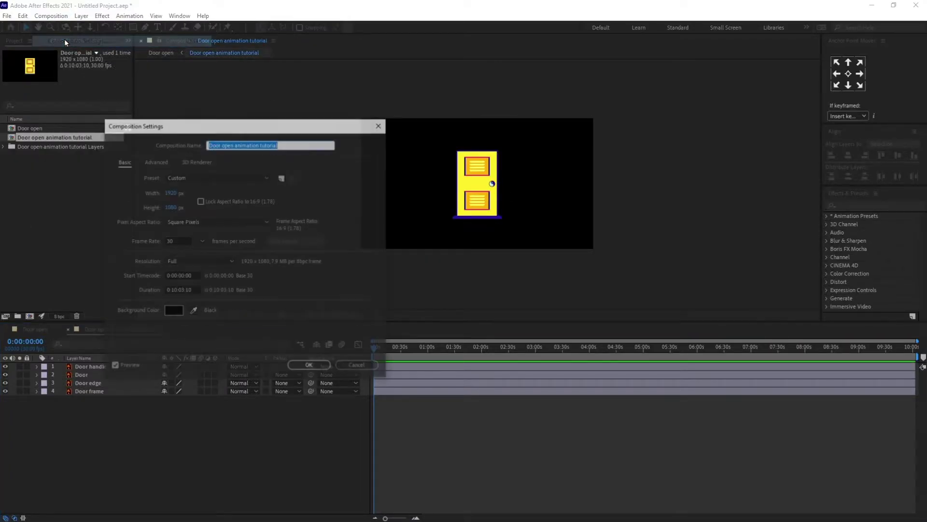
{"action": "left_click", "coordinate": [173, 311]}
{"action": "left_click", "coordinate": [107, 202]}
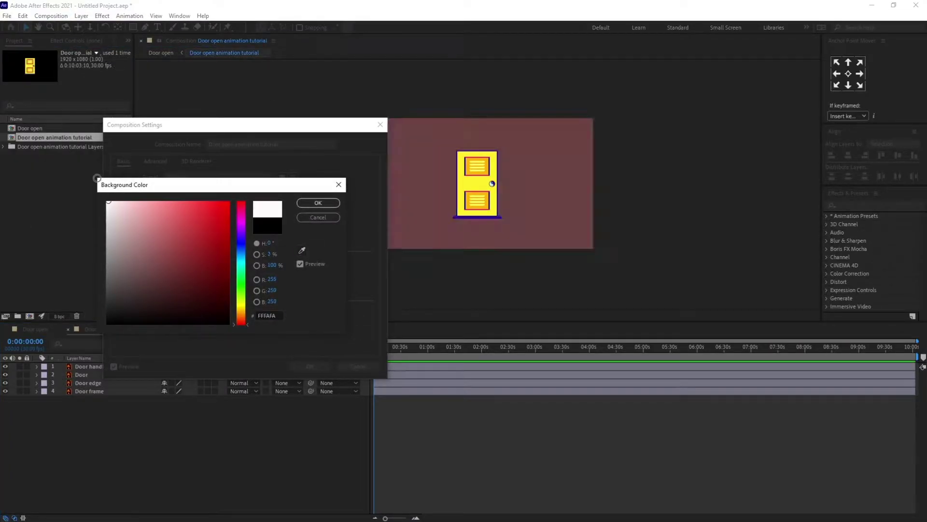
{"action": "left_click", "coordinate": [318, 203]}
{"action": "left_click", "coordinate": [310, 366]}
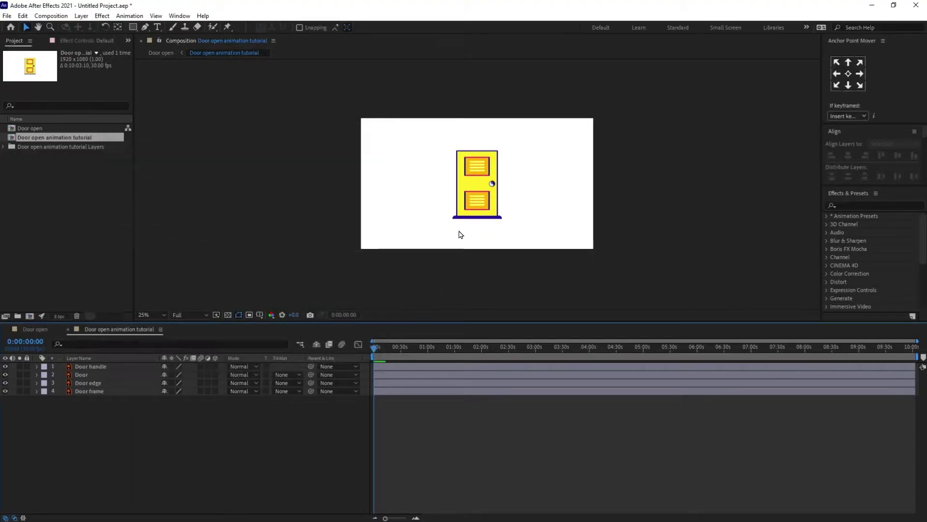
{"action": "scroll", "coordinate": [462, 235], "scroll_direction": "up", "scroll_amount": 2}
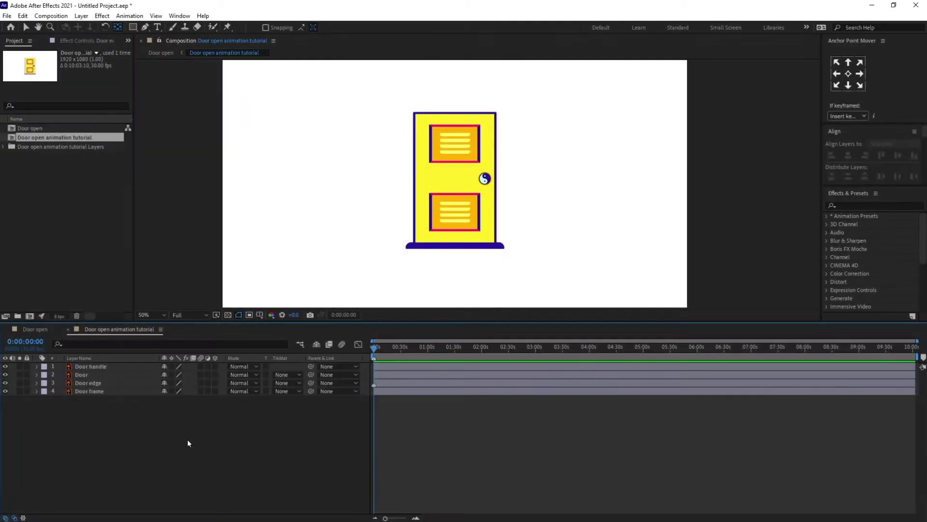
Create shapes from the Door edge vector layer and delete the original Door edge layer
{"action": "left_click", "coordinate": [78, 383]}
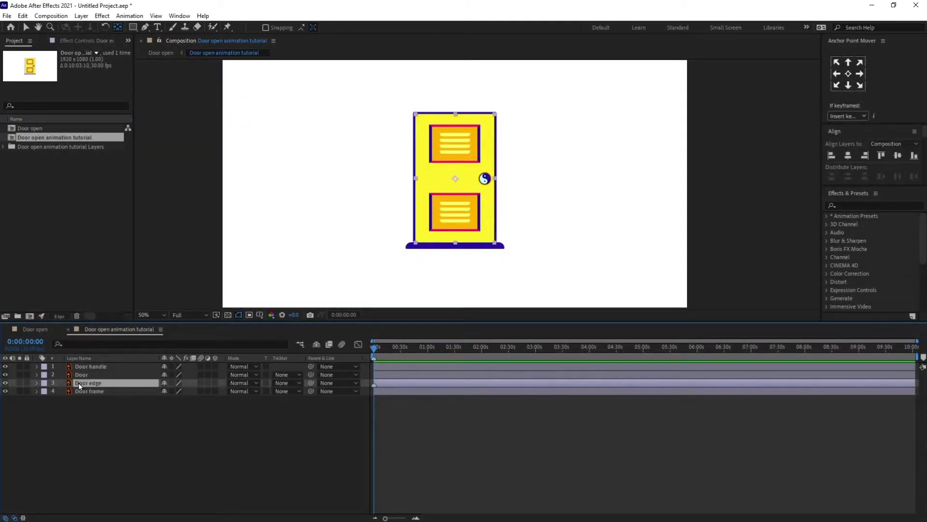
{"action": "right_click", "coordinate": [79, 385]}
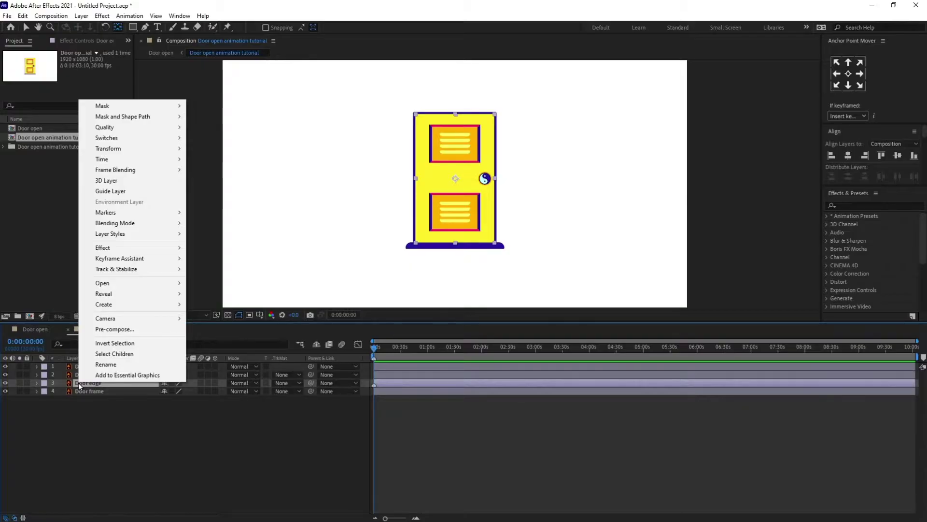
{"action": "mouse_move", "coordinate": [124, 304]}
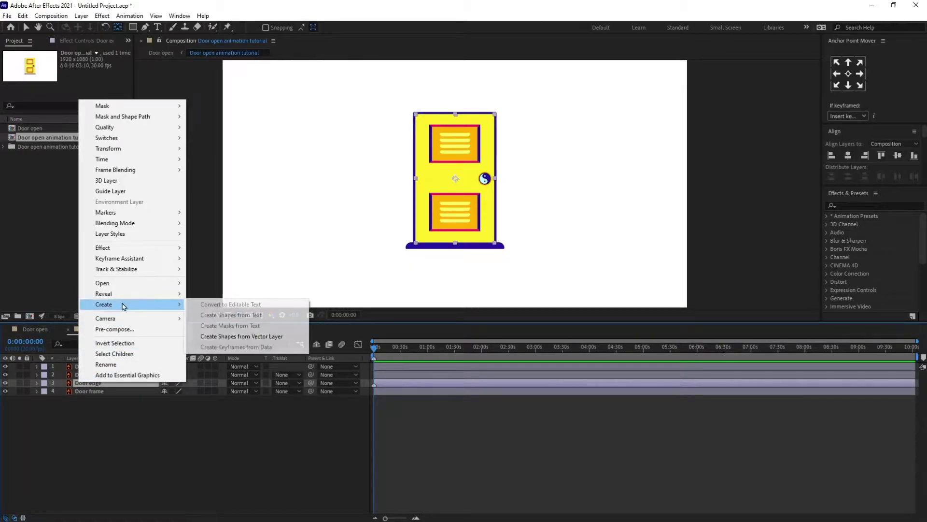
{"action": "left_click", "coordinate": [220, 337]}
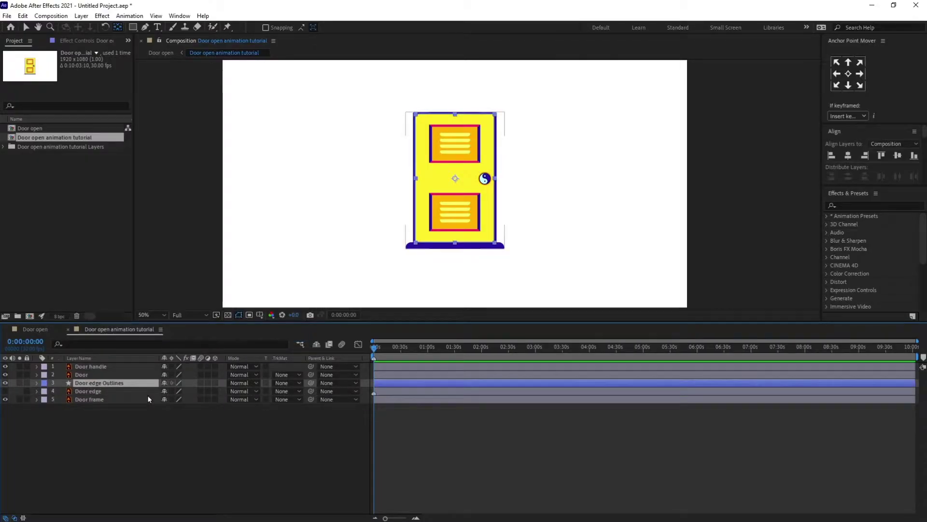
{"action": "left_click", "coordinate": [90, 390]}
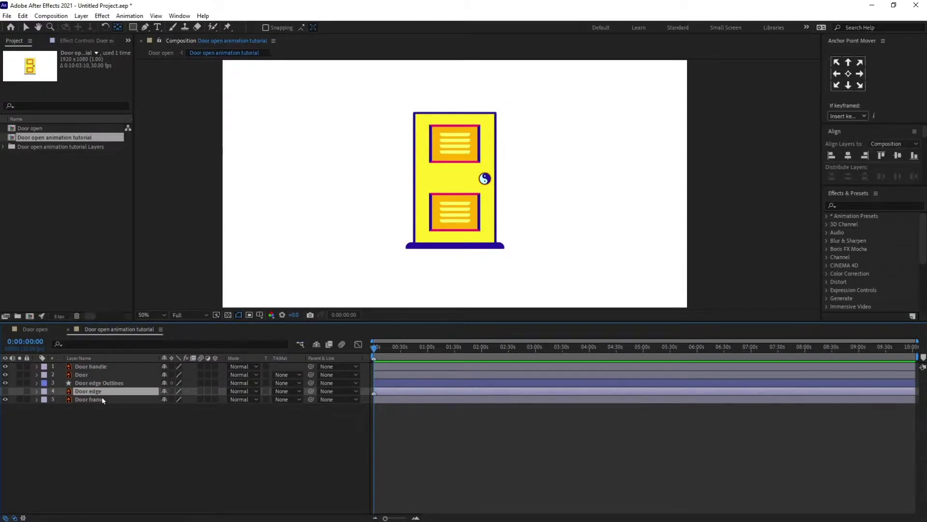
{"action": "key", "text": "Delete"}
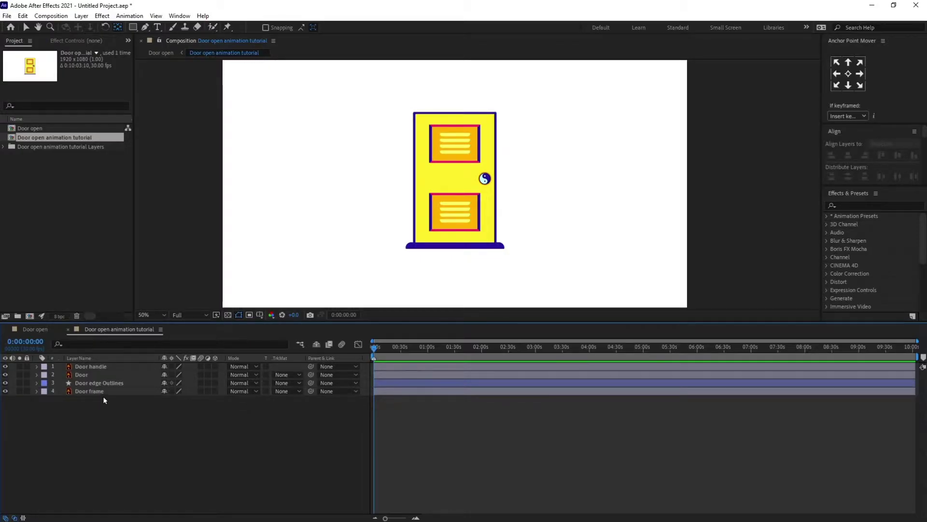
Rename the Door edge Outlines shape layer to "Door edge"
{"action": "left_click", "coordinate": [106, 383]}
{"action": "key", "text": "Return"}
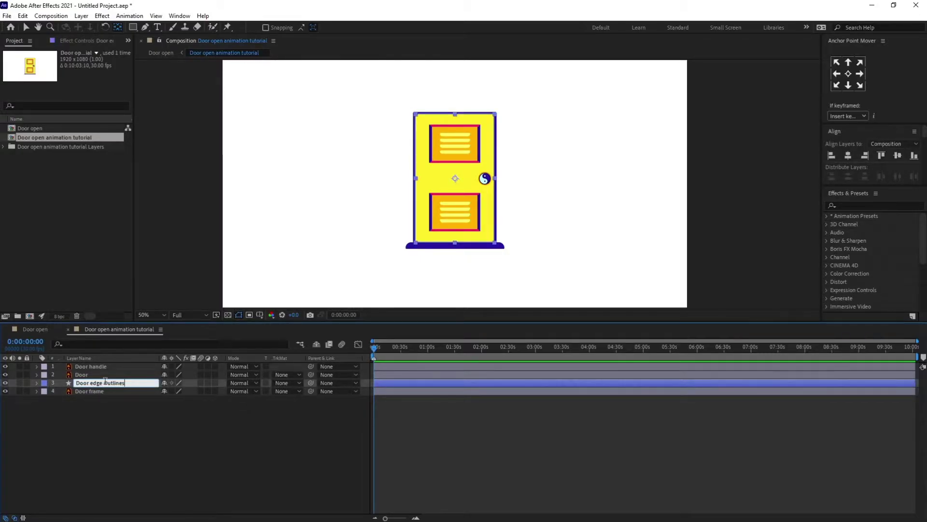
{"action": "key", "text": "BackSpace"}
{"action": "key", "text": "Return"}
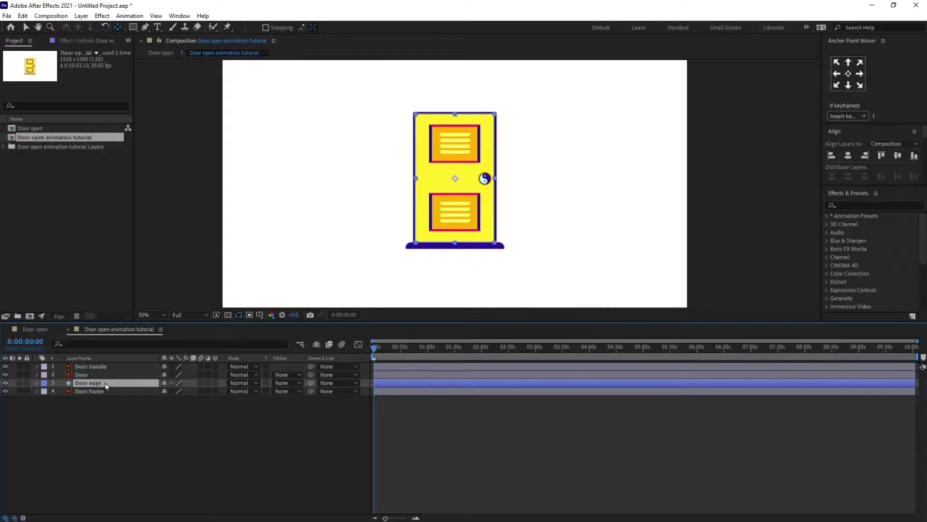
Turn the Door handle, Door and Door edge layers into 3D layers
{"action": "left_click", "coordinate": [90, 376]}
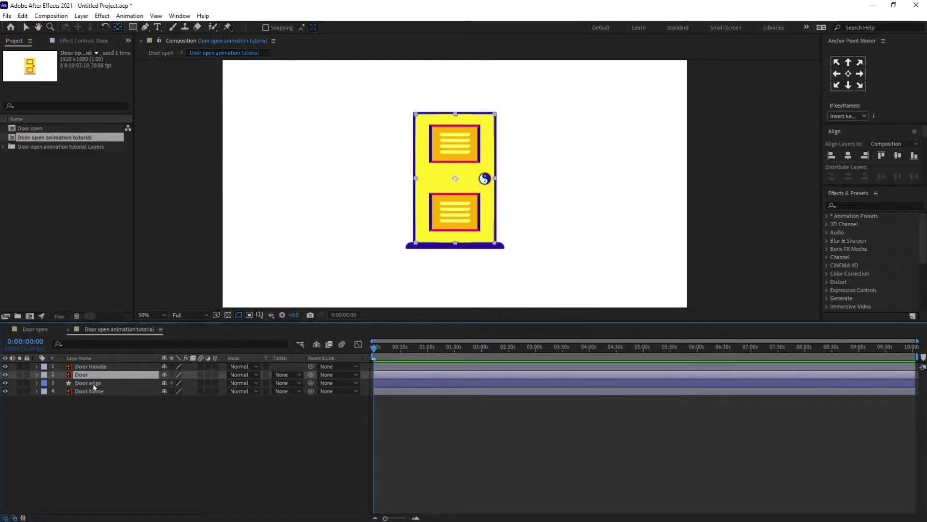
{"action": "left_click", "coordinate": [93, 384], "text": "shift"}
{"action": "left_click", "coordinate": [91, 367], "text": "shift"}
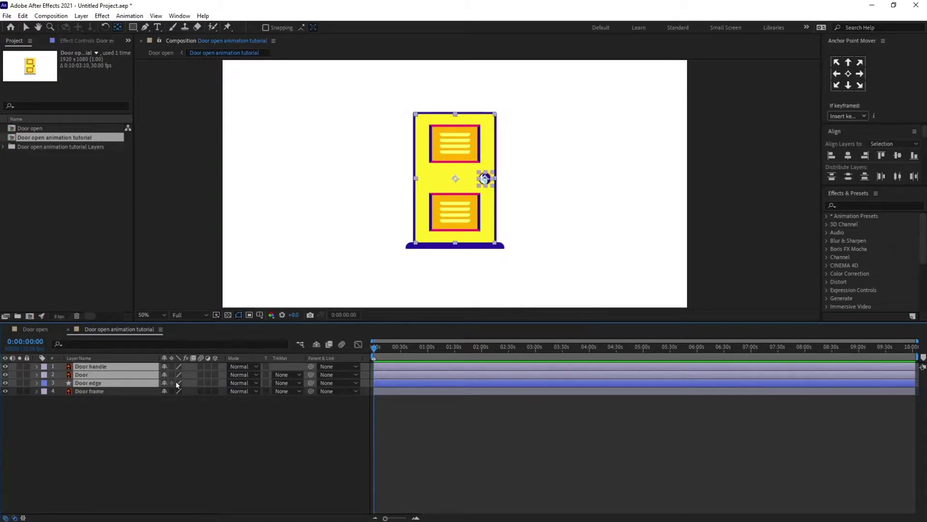
{"action": "left_click", "coordinate": [215, 383]}
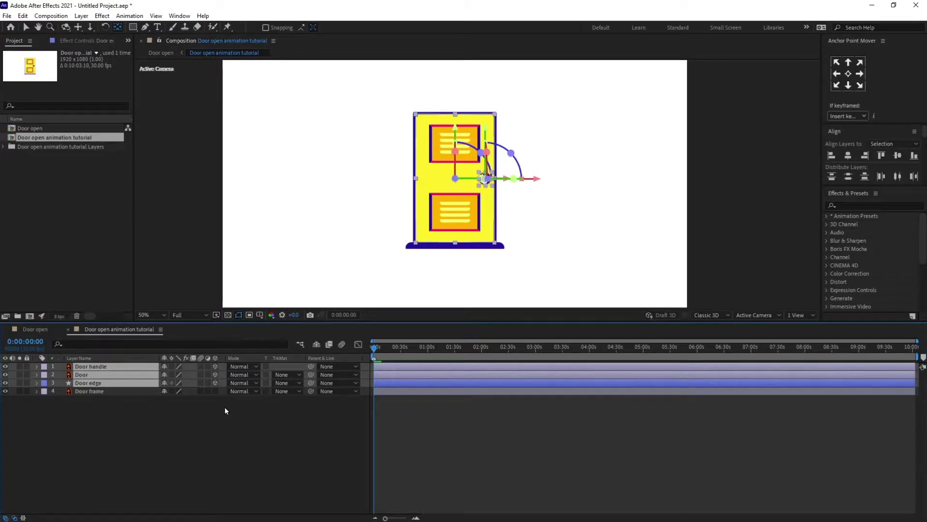
{"action": "left_click", "coordinate": [240, 440]}
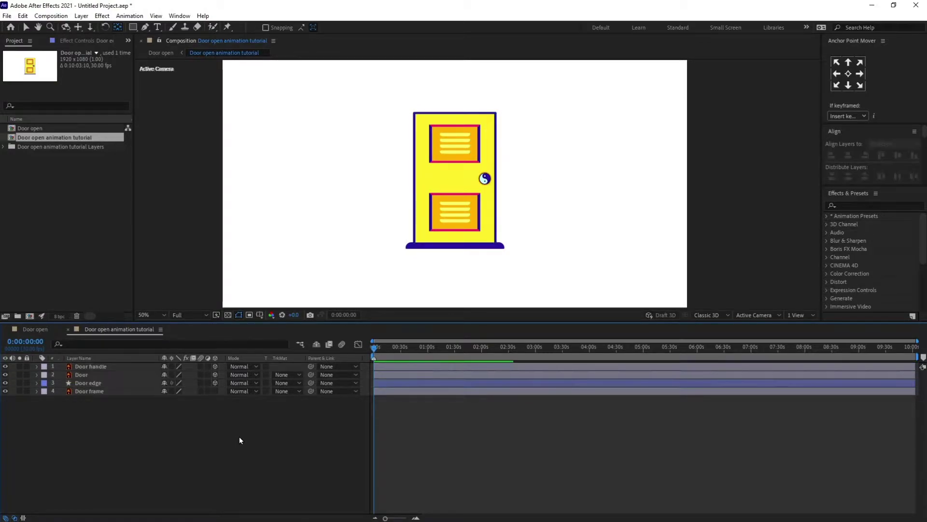
Parent the Door handle and Door edge layers to the Door layer
{"action": "left_click", "coordinate": [97, 383]}
{"action": "left_click", "coordinate": [101, 366], "text": "ctrl"}
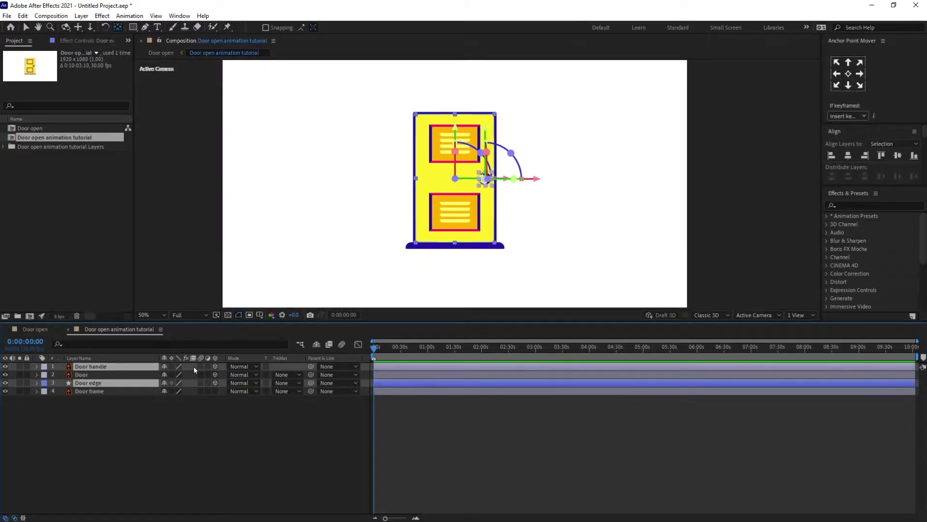
{"action": "left_click_drag", "start_coordinate": [311, 367], "coordinate": [102, 375]}
Move the Door layer's anchor point to the middle of the door's left edge, opposite the handle
{"action": "left_click", "coordinate": [102, 375]}
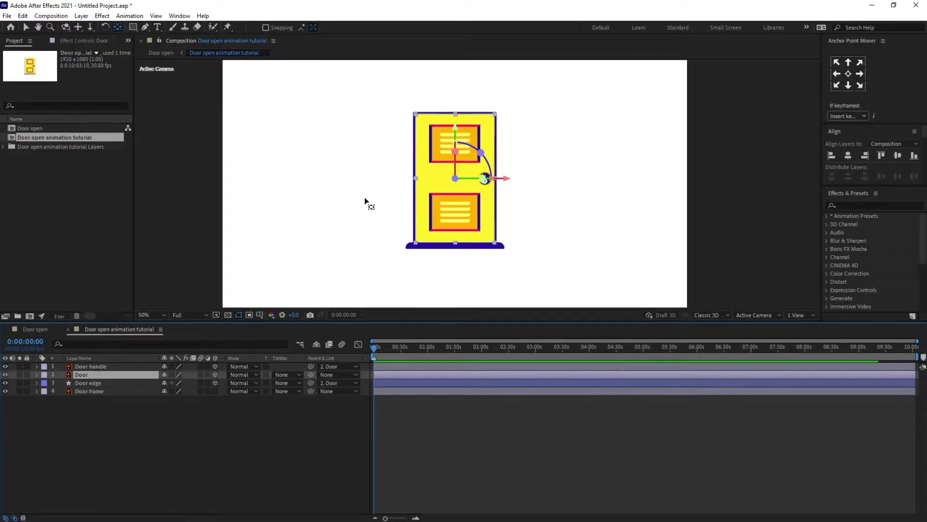
{"action": "scroll", "coordinate": [365, 199], "scroll_direction": "up", "scroll_amount": 1}
{"action": "left_click_drag", "start_coordinate": [369, 199], "coordinate": [371, 213]}
{"action": "key", "text": "y"}
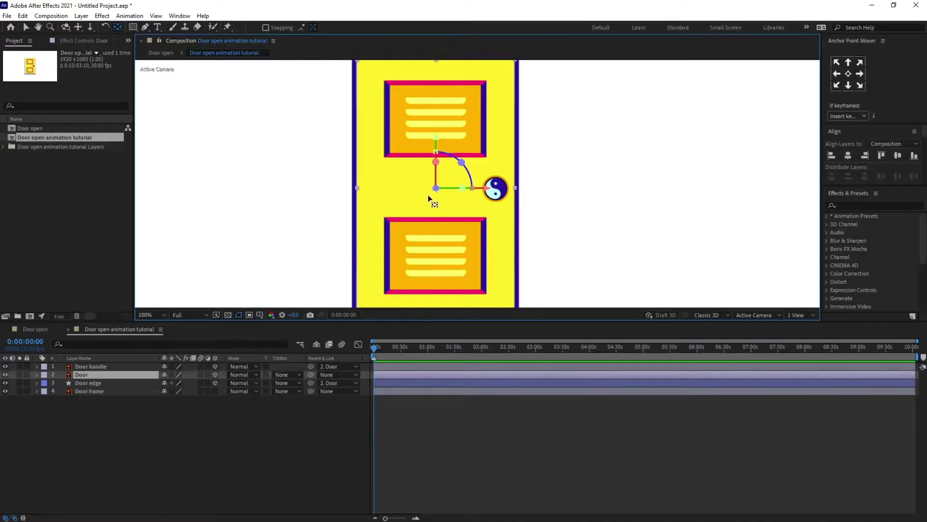
{"action": "left_click_drag", "start_coordinate": [435, 191], "coordinate": [357, 190]}
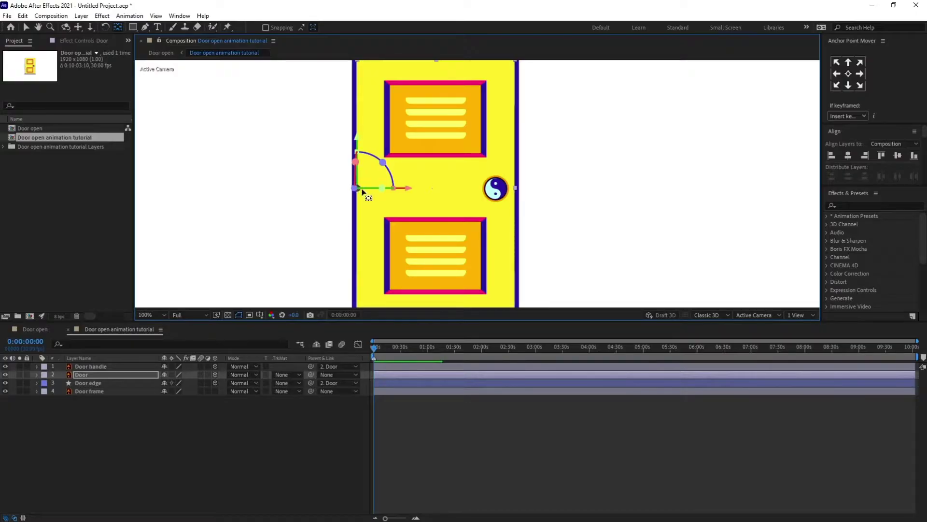
{"action": "key", "text": "comma"}
{"action": "key", "text": "v"}
{"action": "left_click", "coordinate": [361, 460]}
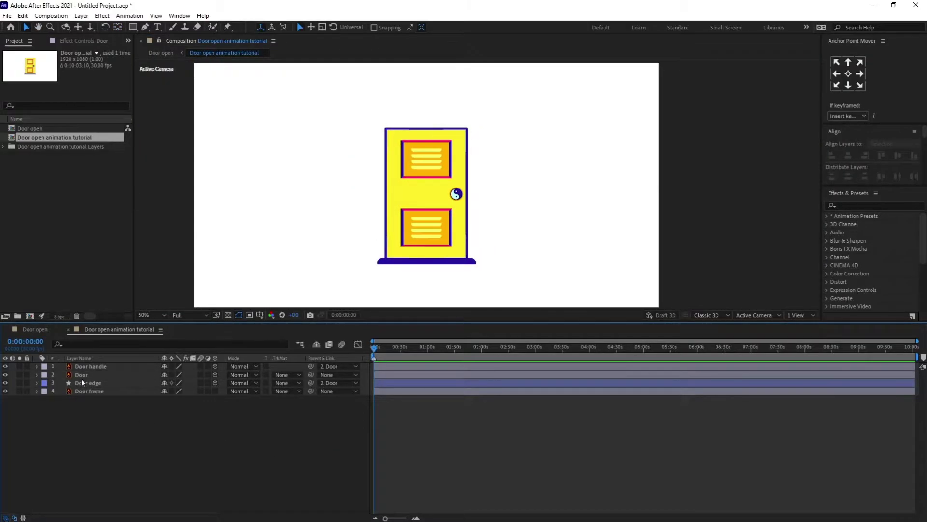
Move the current time to 0:00:01:00 and enlarge the timeline scale around the first few seconds
{"action": "left_click", "coordinate": [26, 341]}
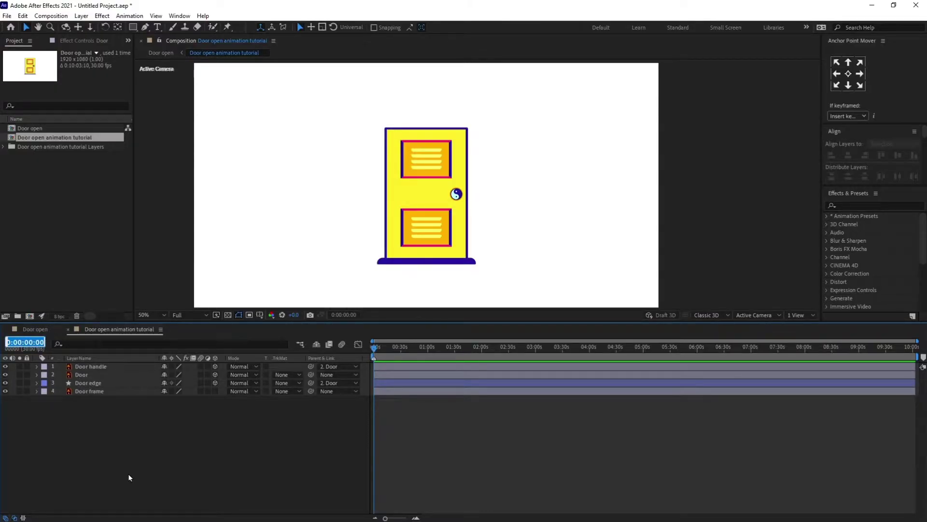
{"action": "type", "text": "+30"}
{"action": "key", "text": "Return"}
{"action": "key", "text": "="}
{"action": "key", "text": "="}
{"action": "key", "text": "="}
{"action": "key", "text": "="}
{"action": "key", "text": "="}
{"action": "key", "text": "="}
{"action": "key", "text": "="}
{"action": "key", "text": "="}
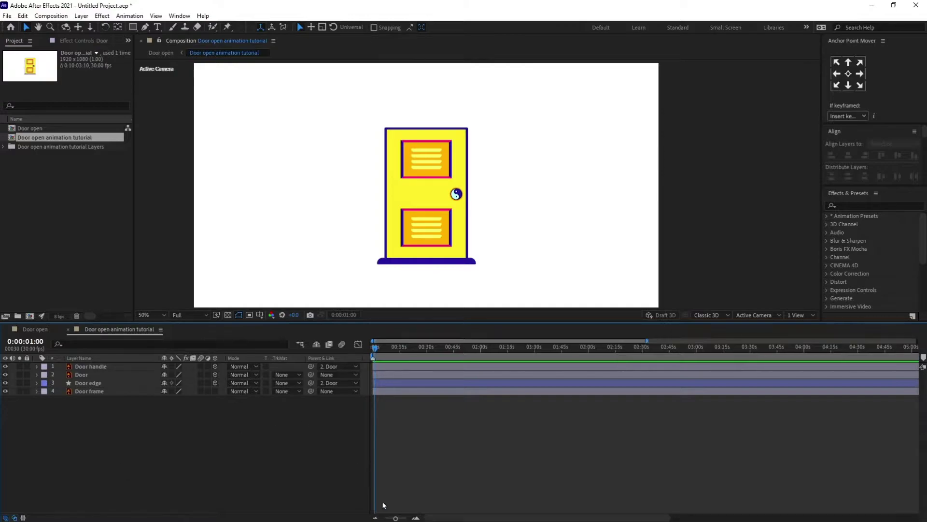
{"action": "key", "text": "-"}
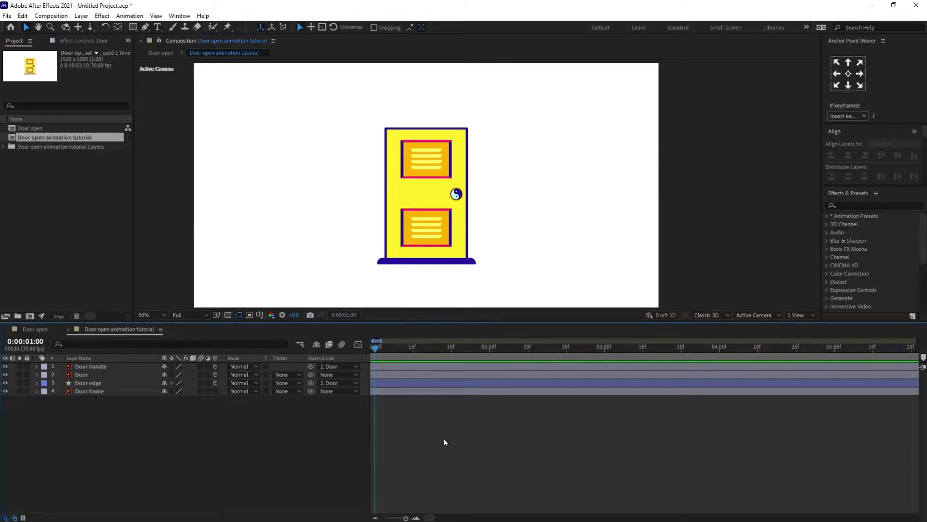
{"action": "key", "text": "h"}
{"action": "left_click_drag", "start_coordinate": [482, 450], "coordinate": [676, 456]}
{"action": "key", "text": "v"}
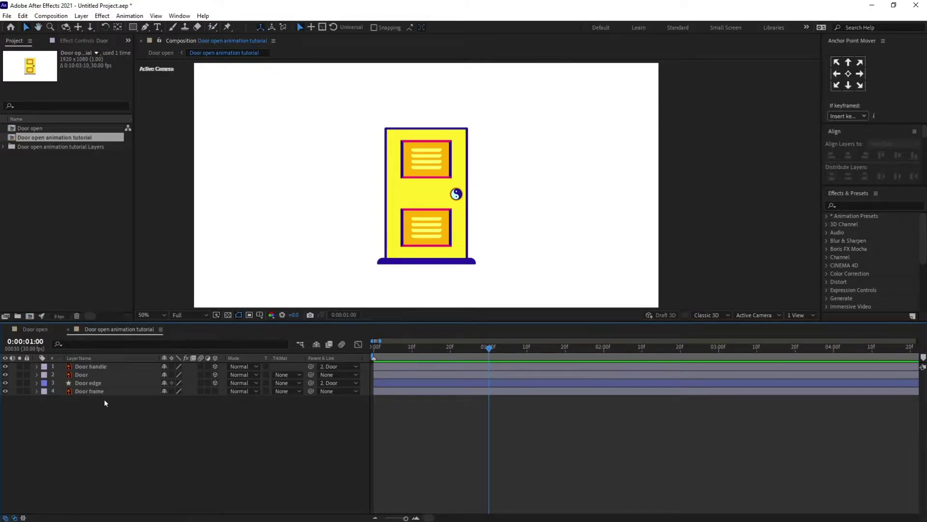
Reveal the Door layer's rotation properties and add a Y Rotation keyframe of 0° at 0:00:01:00
{"action": "left_click", "coordinate": [93, 376]}
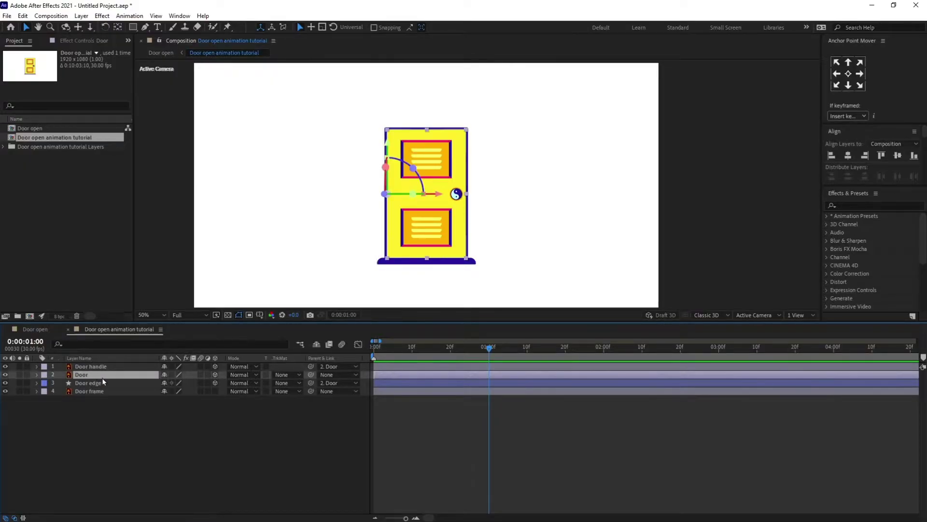
{"action": "key", "text": "r"}
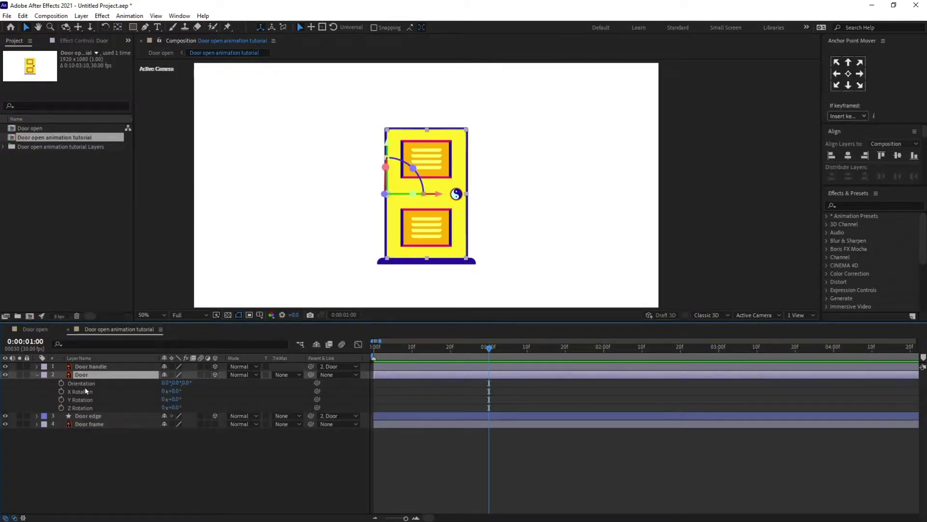
{"action": "left_click", "coordinate": [61, 400]}
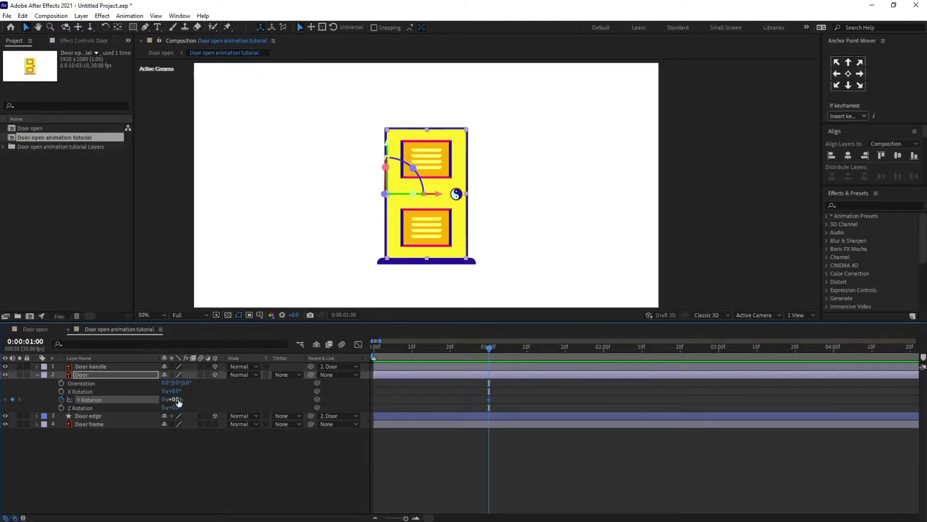
{"action": "left_click_drag", "start_coordinate": [176, 400], "coordinate": [212, 398]}
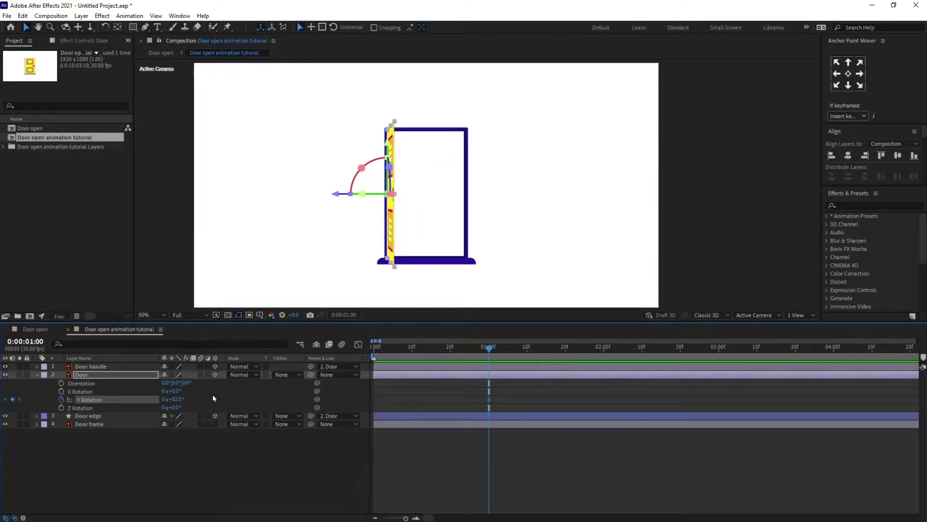
{"action": "key", "text": "ctrl+z"}
Set the Door layer's Y Rotation to 110° at 0:00:02:00 and apply Easy Ease to both rotation keyframes
{"action": "left_click", "coordinate": [50, 341]}
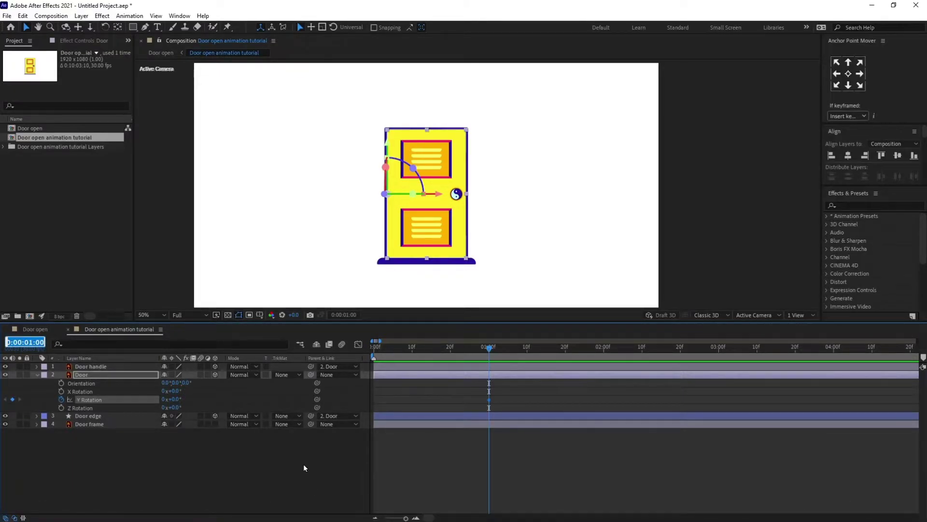
{"action": "type", "text": "+3"}
{"action": "type", "text": "0"}
{"action": "key", "text": "Return"}
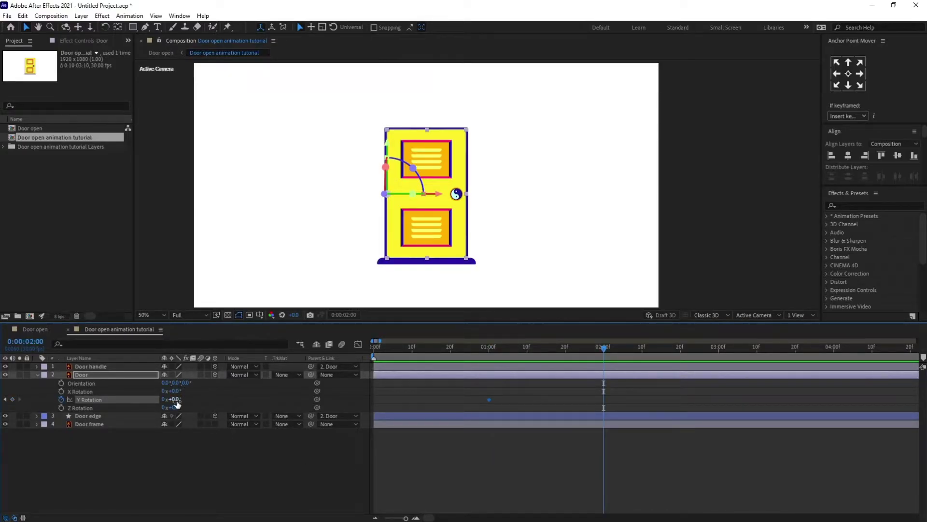
{"action": "left_click_drag", "start_coordinate": [174, 399], "coordinate": [224, 395]}
{"action": "left_click_drag", "start_coordinate": [611, 389], "coordinate": [481, 403]}
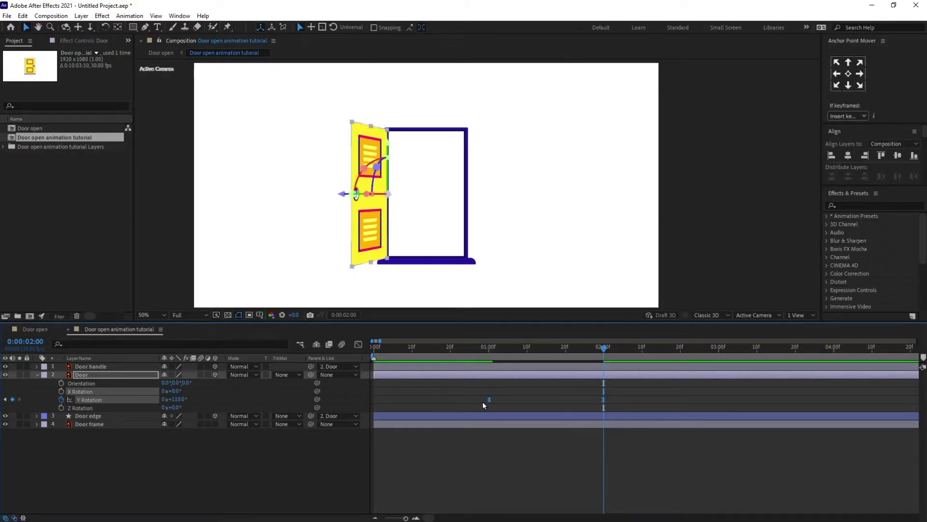
{"action": "key", "text": "F9"}
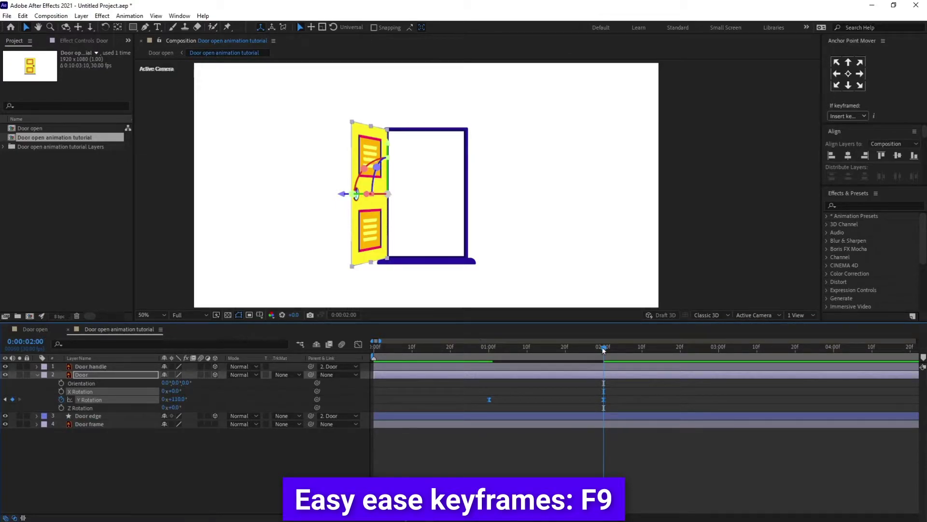
Preview the door opening from just before the first rotation keyframe
{"action": "left_click_drag", "start_coordinate": [603, 350], "coordinate": [627, 349]}
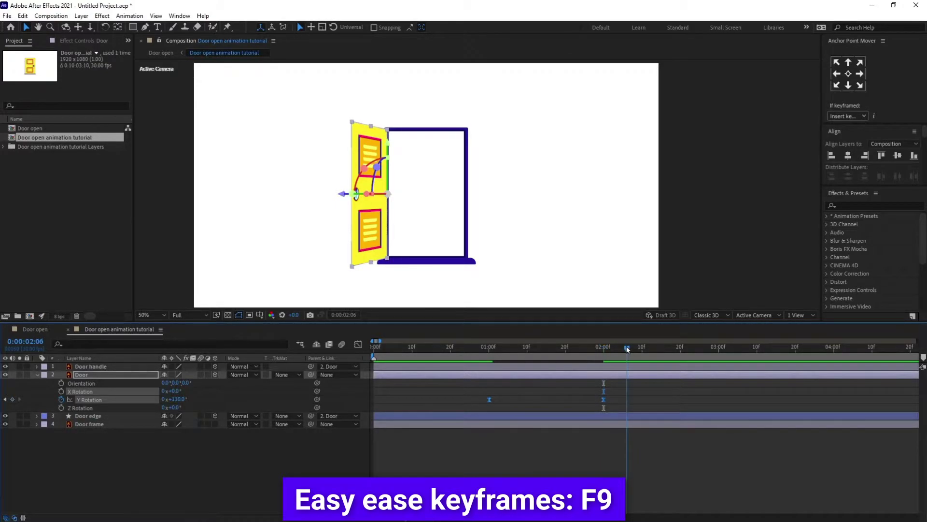
{"action": "left_click", "coordinate": [456, 352]}
{"action": "key", "text": "space"}
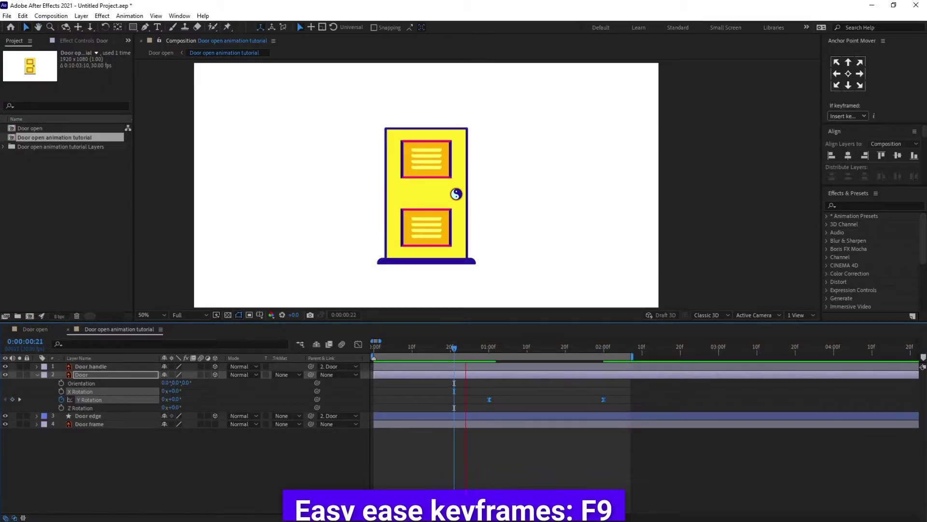
{"action": "key", "text": "k"}
{"action": "left_click", "coordinate": [546, 484]}
{"action": "key", "text": "k"}
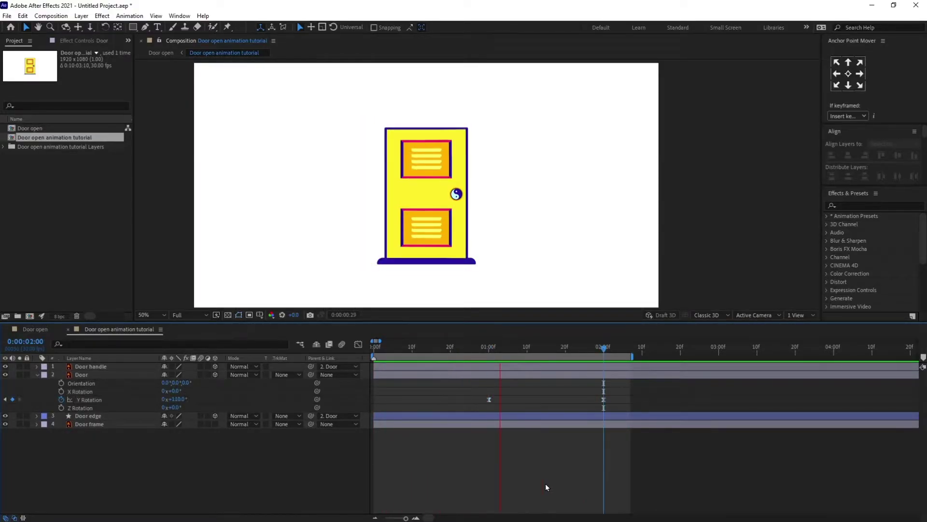
{"action": "key", "text": "space"}
Move the Door layer's second Y Rotation keyframe to 0:00:01:20 and preview the shortened opening
{"action": "key", "text": "j"}
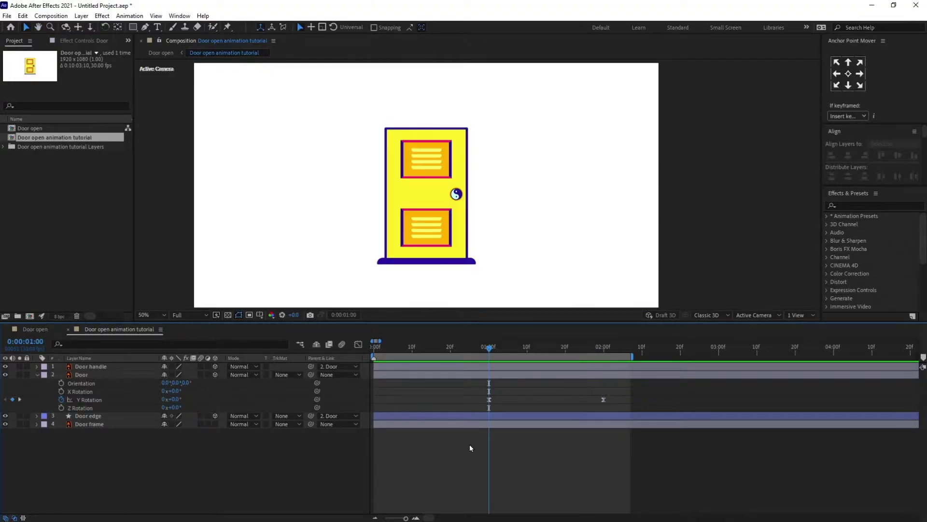
{"action": "left_click", "coordinate": [24, 341]}
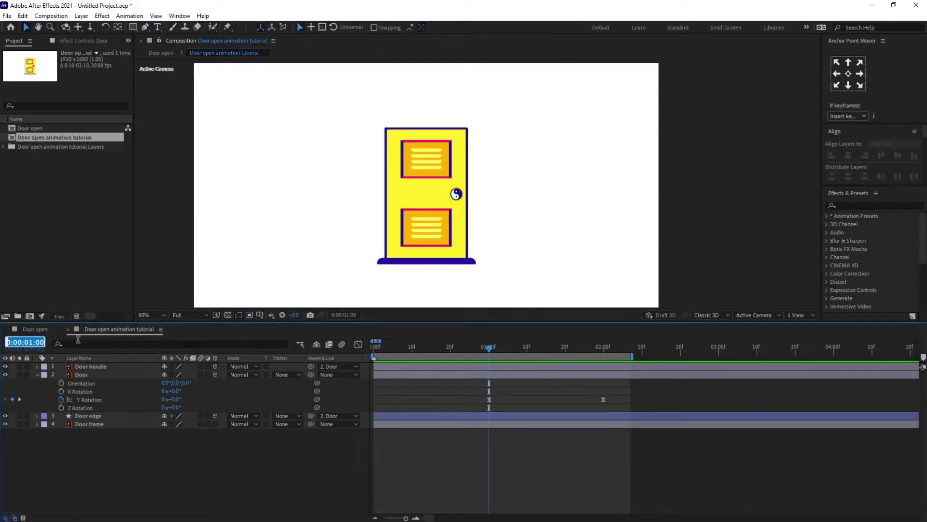
{"action": "type", "text": "+20"}
{"action": "key", "text": "Return"}
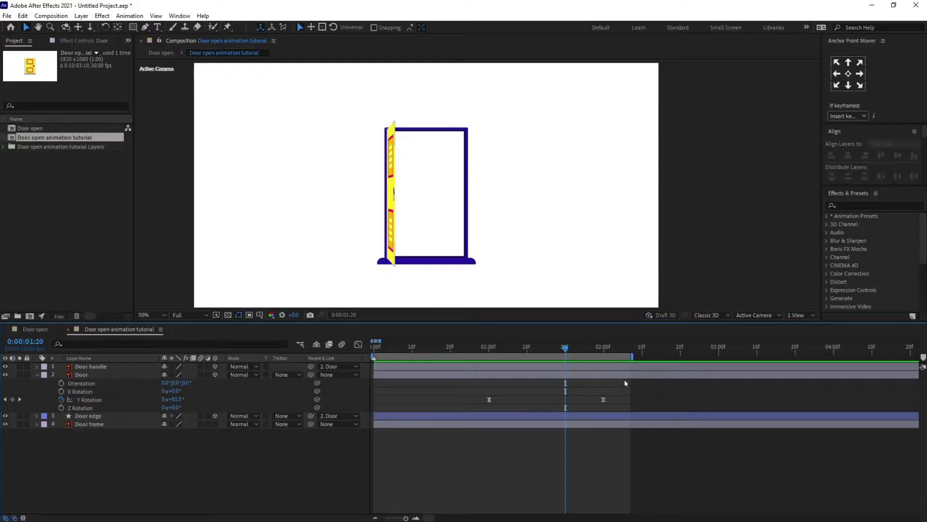
{"action": "left_click", "coordinate": [603, 400]}
{"action": "left_click_drag", "start_coordinate": [605, 401], "coordinate": [566, 400]}
{"action": "left_click_drag", "start_coordinate": [553, 349], "coordinate": [453, 352]}
{"action": "key", "text": "space"}
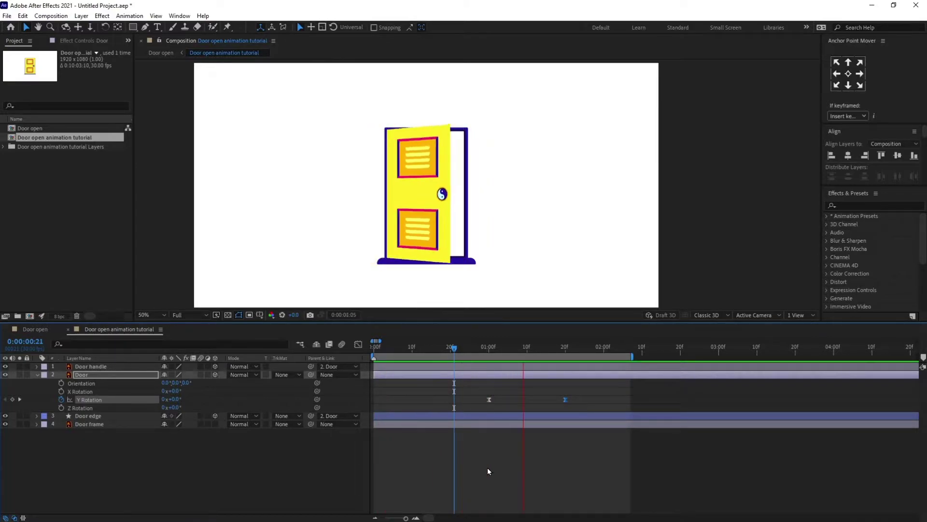
{"action": "key", "text": "space"}
Expand the Door edge layer's contents to Path 1 and add a Path keyframe at 0:00:01:00
{"action": "left_click", "coordinate": [478, 348]}
{"action": "left_click_drag", "start_coordinate": [479, 346], "coordinate": [483, 347]}
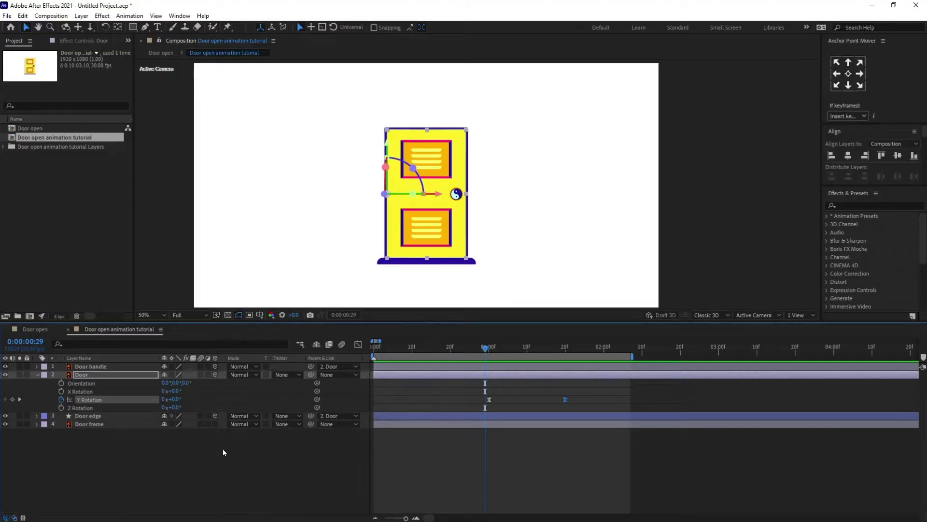
{"action": "left_click", "coordinate": [234, 470]}
{"action": "key", "text": "Page_Down"}
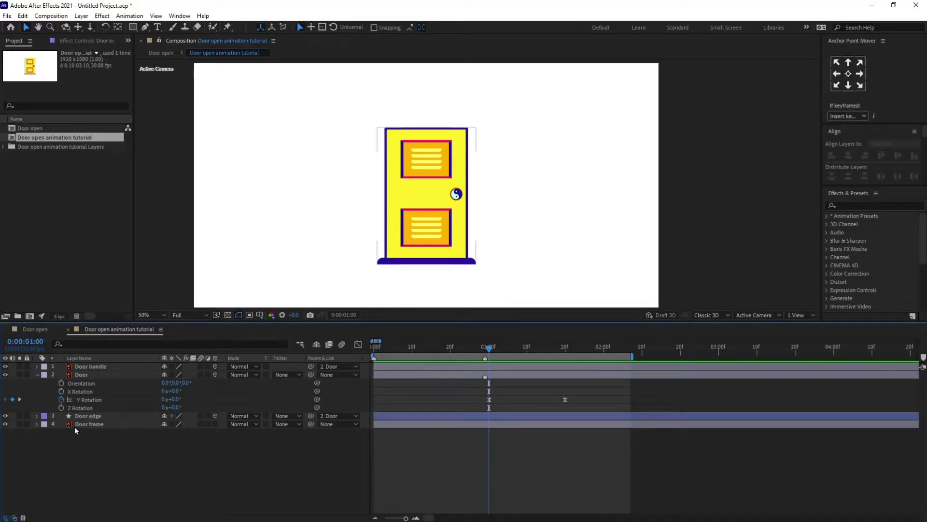
{"action": "left_click", "coordinate": [82, 416]}
{"action": "left_click", "coordinate": [37, 416]}
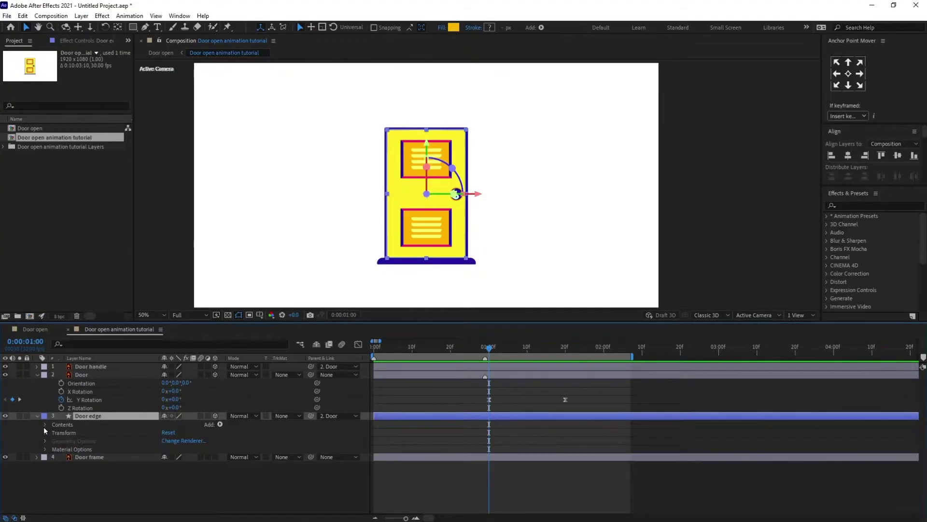
{"action": "left_click", "coordinate": [44, 426]}
{"action": "left_click", "coordinate": [53, 433]}
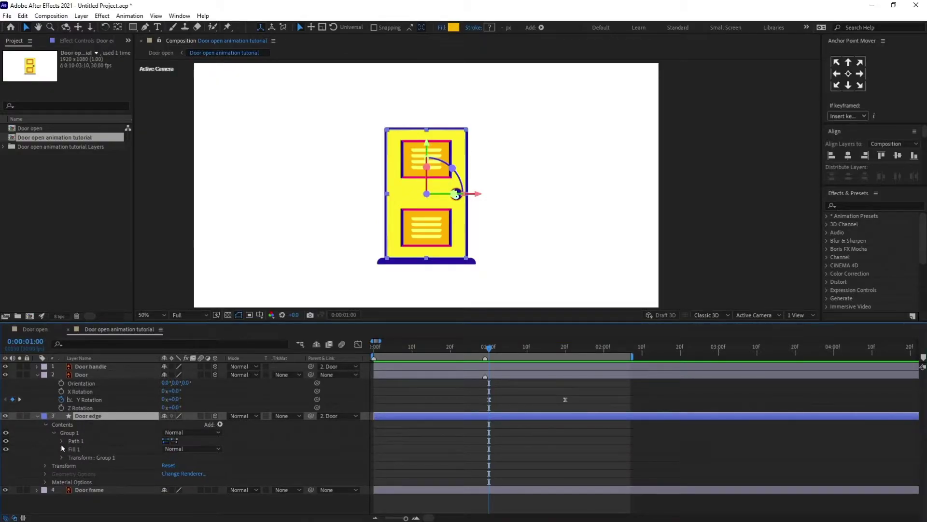
{"action": "left_click", "coordinate": [62, 441]}
{"action": "left_click", "coordinate": [79, 449]}
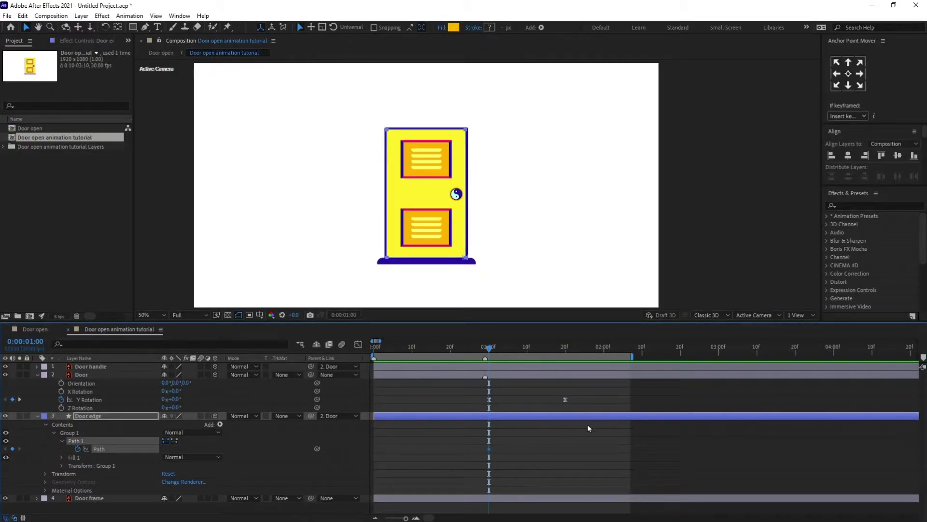
Add a second Door edge Path keyframe at 0:00:01:20 and return to the first one at 0:00:01:00
{"action": "left_click", "coordinate": [111, 416]}
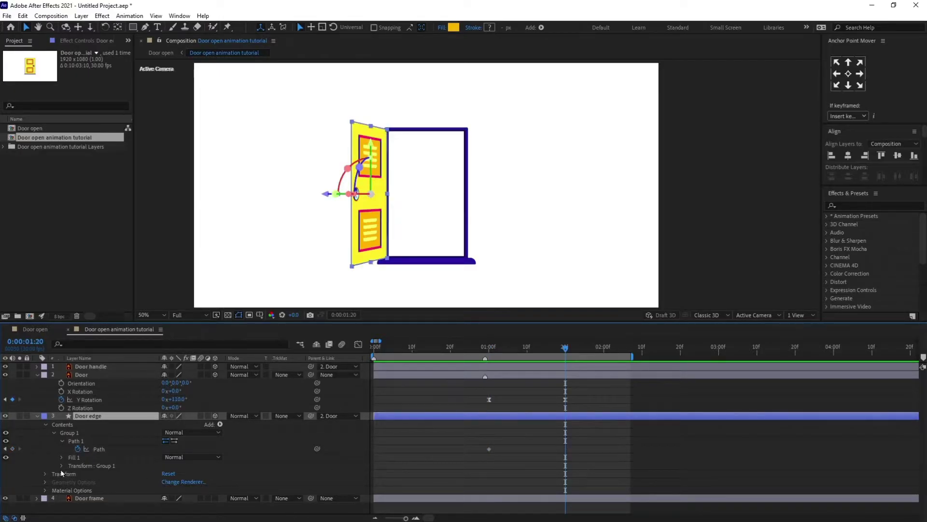
{"action": "left_click", "coordinate": [13, 449]}
{"action": "left_click", "coordinate": [4, 449]}
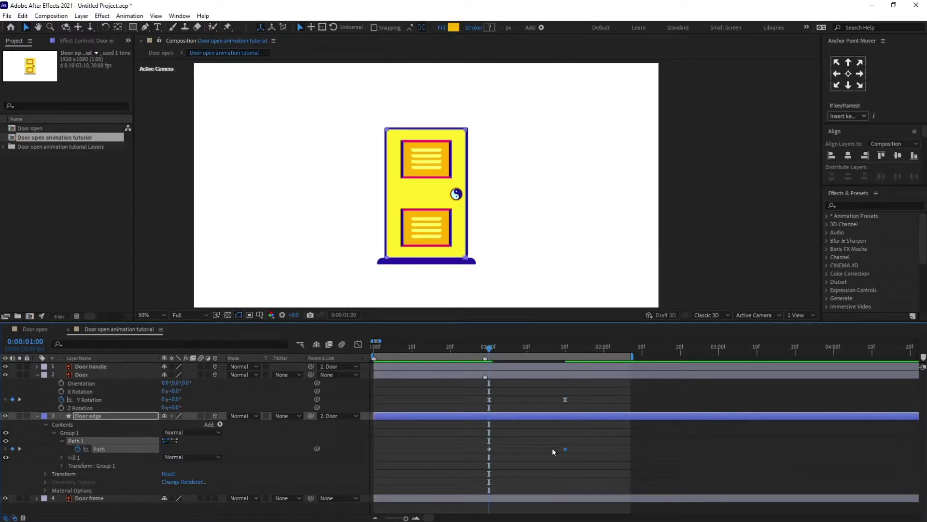
{"action": "scroll", "coordinate": [522, 153], "scroll_direction": "up", "scroll_amount": 1}
{"action": "left_click_drag", "start_coordinate": [515, 179], "coordinate": [520, 154]}
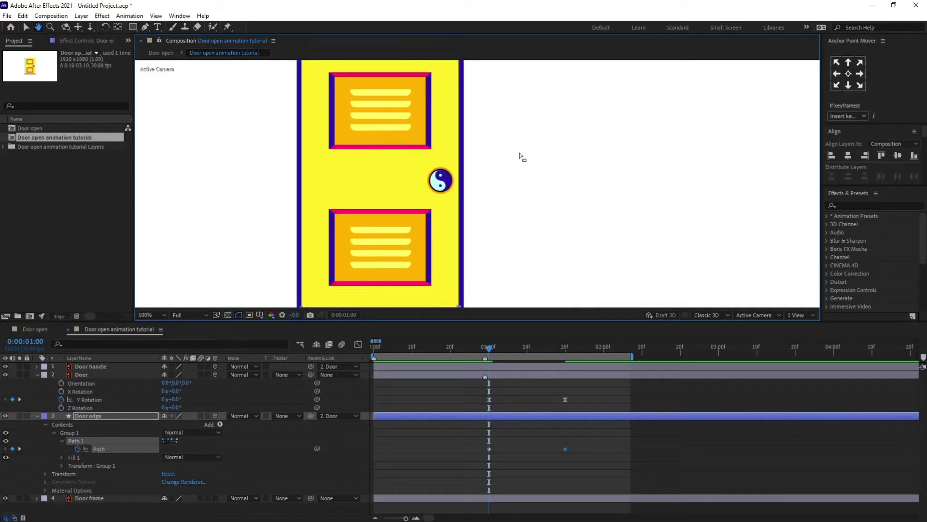
{"action": "scroll", "coordinate": [521, 153], "scroll_direction": "down", "scroll_amount": 1}
At 0:00:01:05, shift the whole Door edge path to the right so a narrow orange strip shows past the door's handle side
{"action": "left_click", "coordinate": [32, 341]}
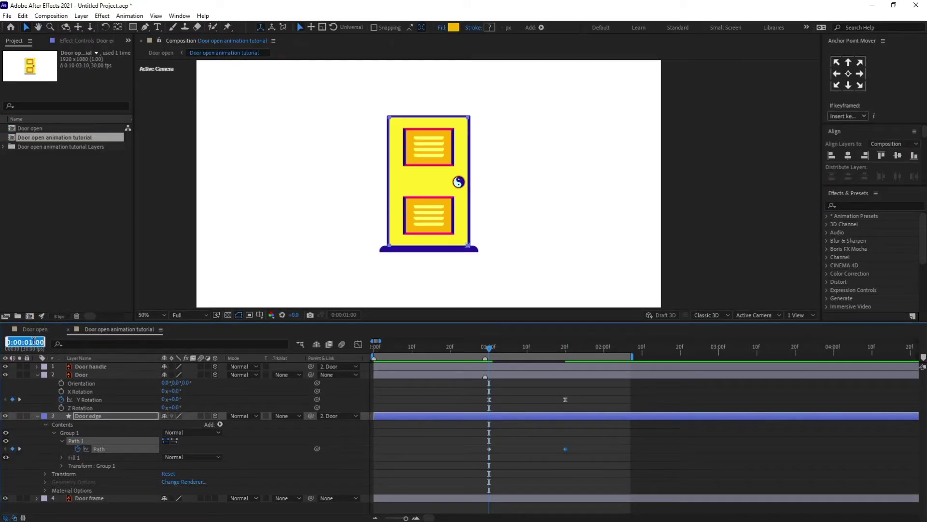
{"action": "type", "text": "+5"}
{"action": "key", "text": "Return"}
{"action": "scroll", "coordinate": [541, 164], "scroll_direction": "up", "scroll_amount": 1}
{"action": "left_click_drag", "start_coordinate": [537, 158], "coordinate": [539, 170]}
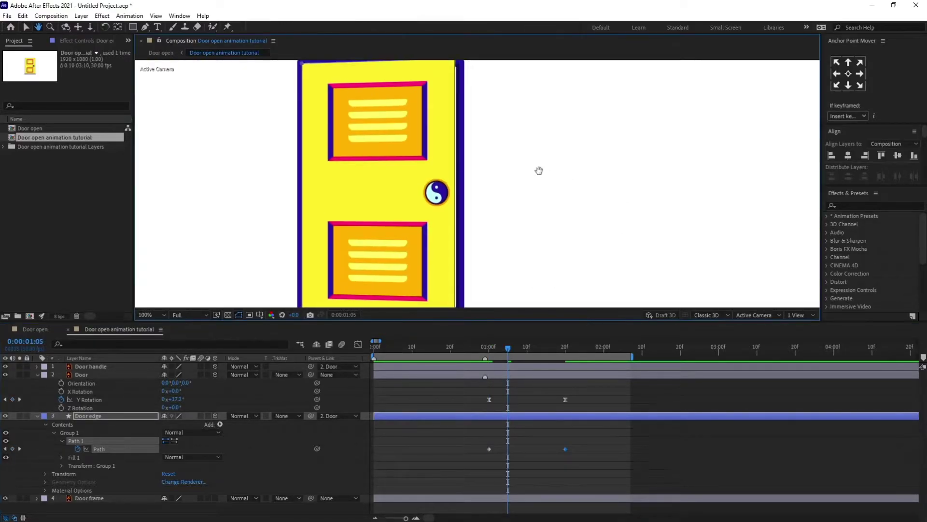
{"action": "key", "text": "v"}
{"action": "scroll", "coordinate": [539, 170], "scroll_direction": "down", "scroll_amount": 2}
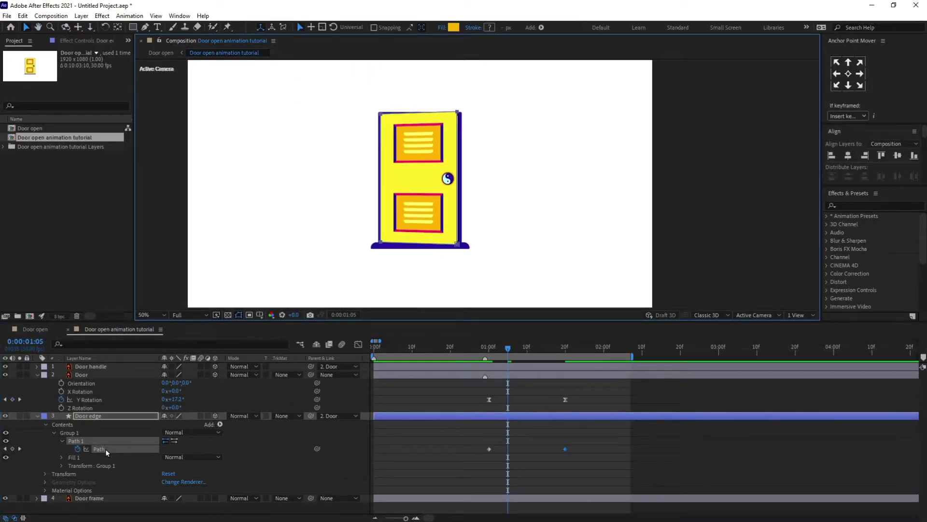
{"action": "left_click", "coordinate": [106, 448]}
{"action": "left_click", "coordinate": [457, 112]}
{"action": "scroll", "coordinate": [460, 112], "scroll_direction": "up", "scroll_amount": 2}
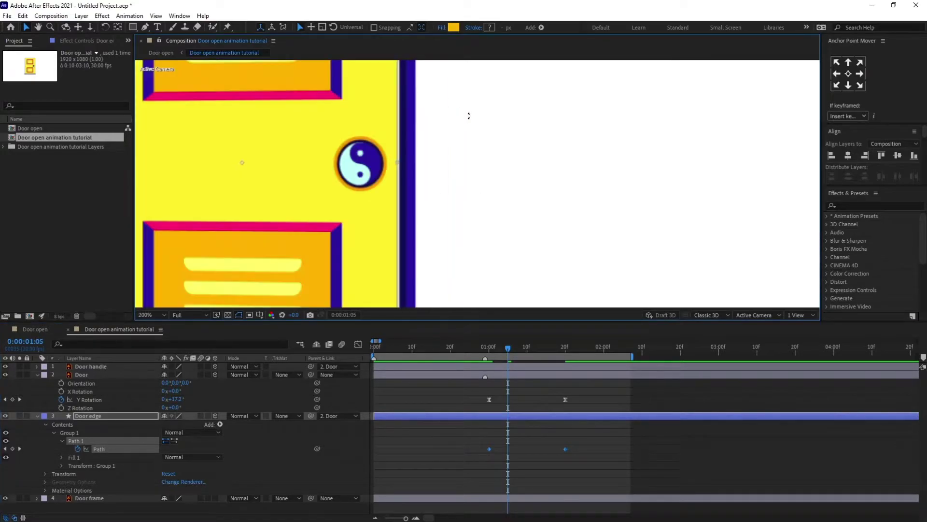
{"action": "key", "text": "h"}
{"action": "left_click_drag", "start_coordinate": [469, 116], "coordinate": [488, 269]}
{"action": "left_click_drag", "start_coordinate": [448, 196], "coordinate": [447, 232]}
{"action": "key", "text": "v"}
{"action": "left_click_drag", "start_coordinate": [383, 221], "coordinate": [395, 221]}
{"action": "key", "text": "comma"}
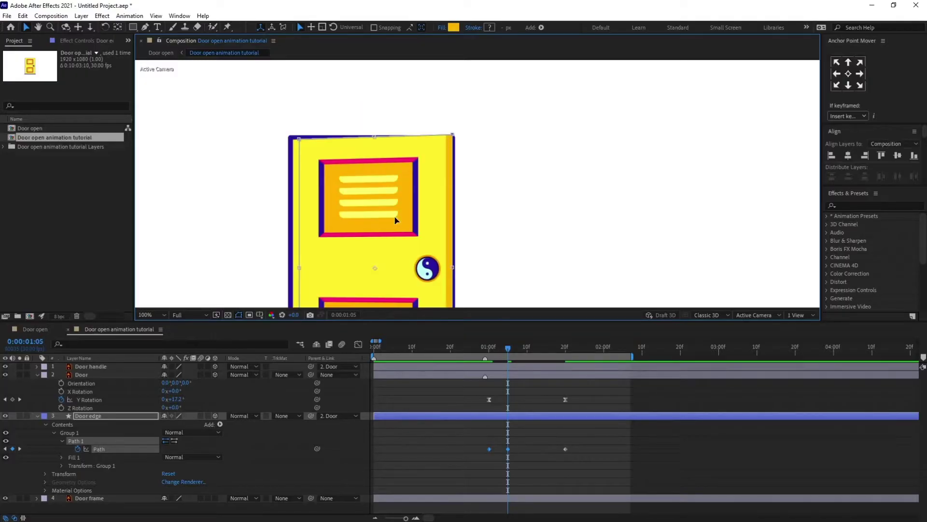
With the Add Vertex Tool, add a point on the Door edge path's top line where the orange strip meets the door
{"action": "key", "text": "period"}
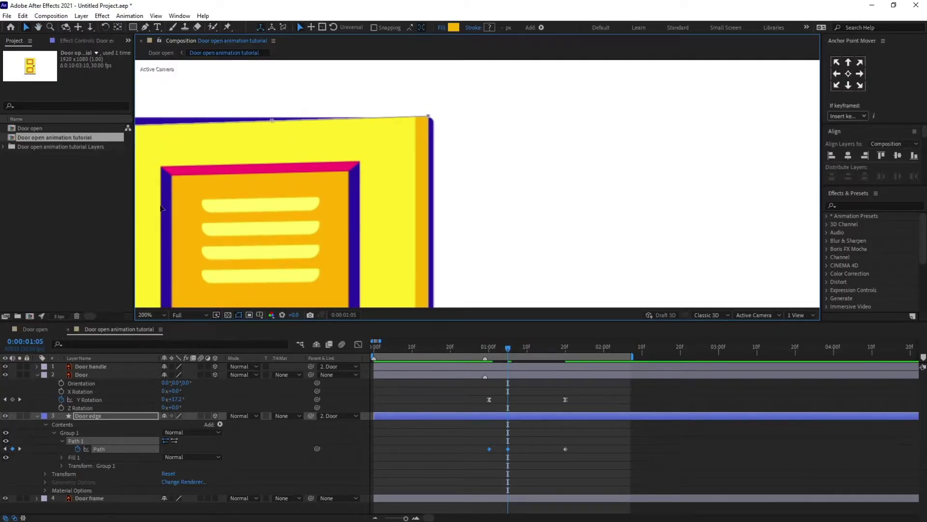
{"action": "left_click", "coordinate": [146, 27]}
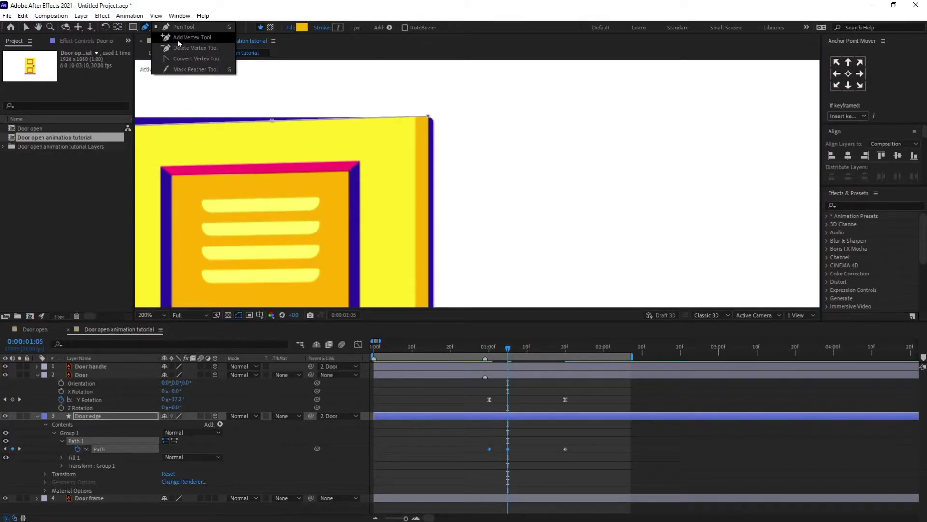
{"action": "key", "text": "period"}
{"action": "left_click_drag", "start_coordinate": [388, 121], "coordinate": [397, 209]}
{"action": "left_click", "coordinate": [74, 432]}
{"action": "left_click", "coordinate": [79, 441]}
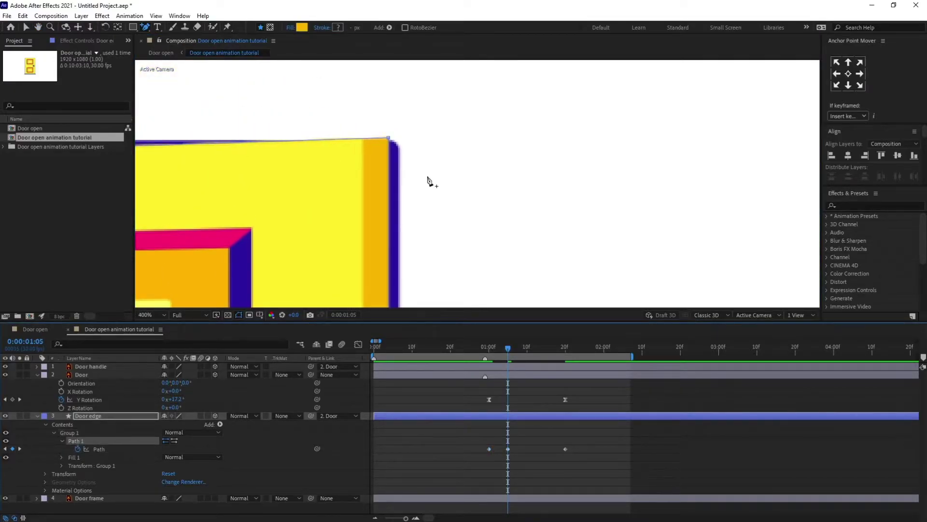
{"action": "left_click", "coordinate": [363, 138]}
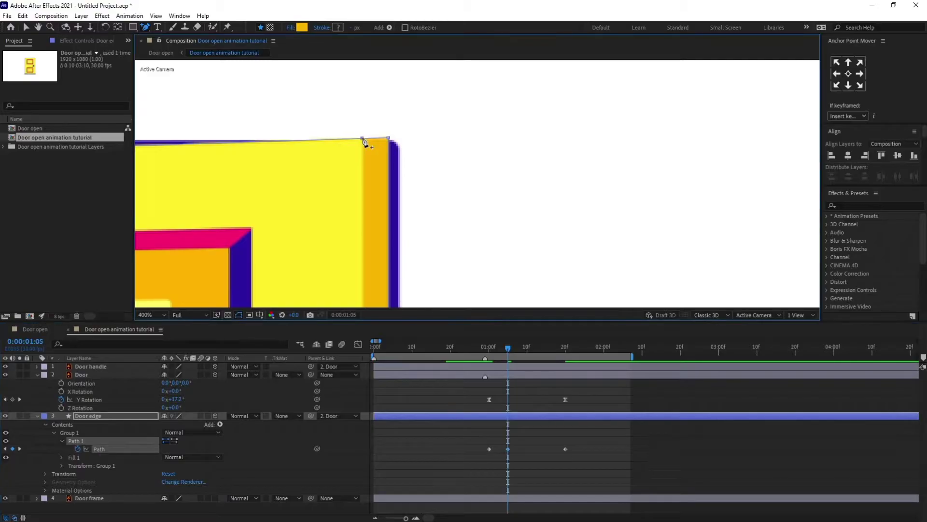
Add a matching point on the Door edge path's bottom line where the orange strip meets the door
{"action": "left_click_drag", "start_coordinate": [406, 238], "coordinate": [430, 80]}
{"action": "left_click_drag", "start_coordinate": [428, 261], "coordinate": [427, 129]}
{"action": "left_click_drag", "start_coordinate": [410, 280], "coordinate": [364, 92]}
{"action": "scroll", "coordinate": [387, 188], "scroll_direction": "down", "scroll_amount": 5}
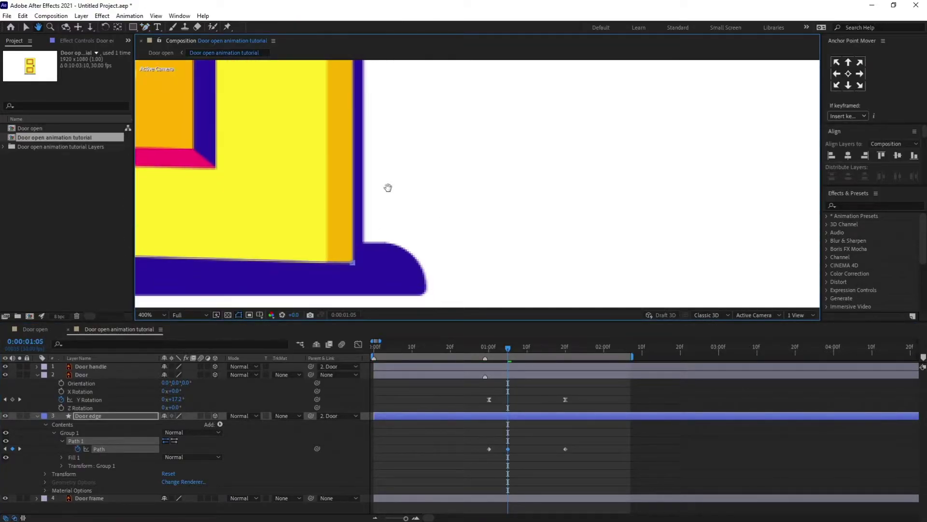
{"action": "key", "text": "g"}
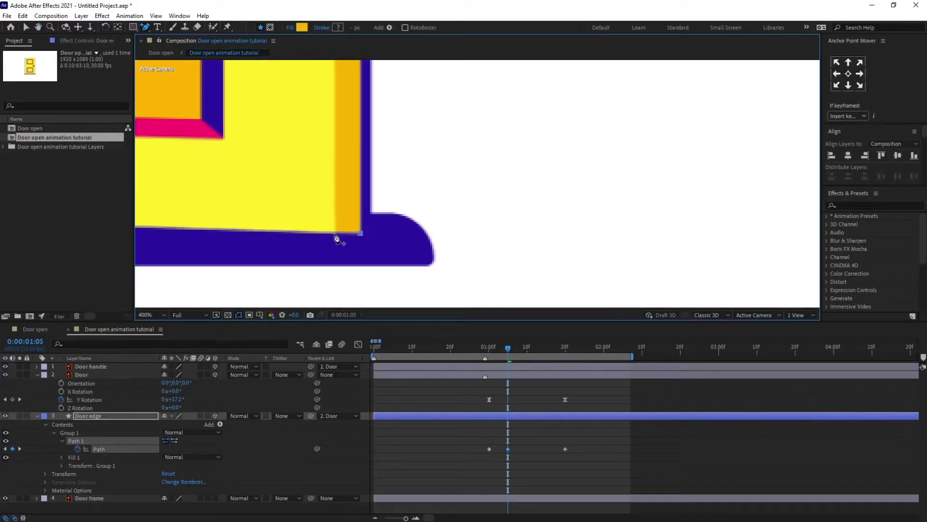
{"action": "left_click", "coordinate": [334, 233]}
{"action": "left_click_drag", "start_coordinate": [377, 203], "coordinate": [388, 265]}
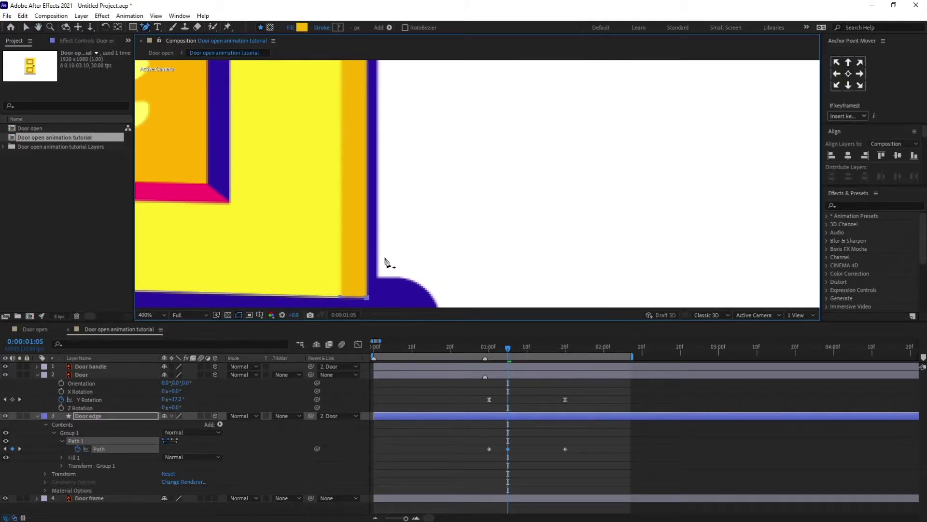
At 0:00:01:05, move the Door edge path's inner top point right, closer to the outer top corner
{"action": "scroll", "coordinate": [389, 263], "scroll_direction": "down", "scroll_amount": 2}
{"action": "left_click_drag", "start_coordinate": [400, 138], "coordinate": [359, 260]}
{"action": "key", "text": "g"}
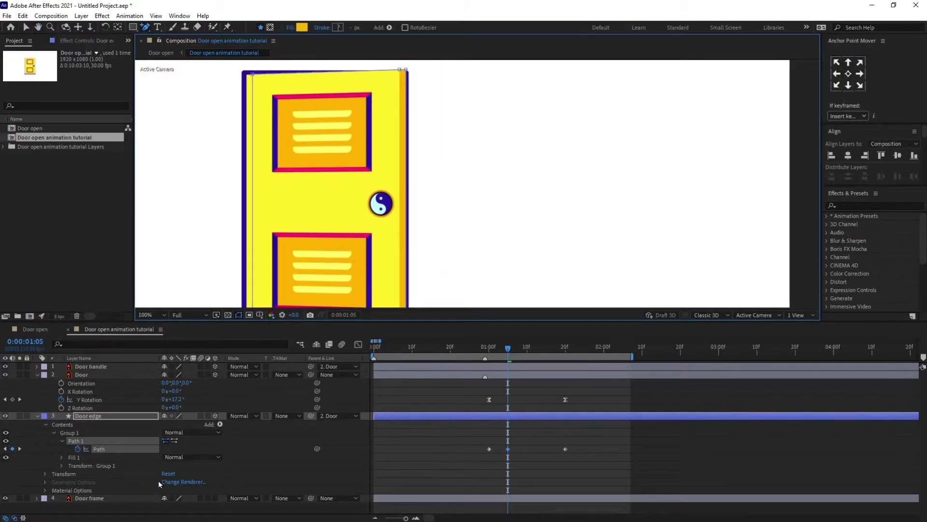
{"action": "left_click", "coordinate": [101, 432]}
{"action": "left_click", "coordinate": [101, 441]}
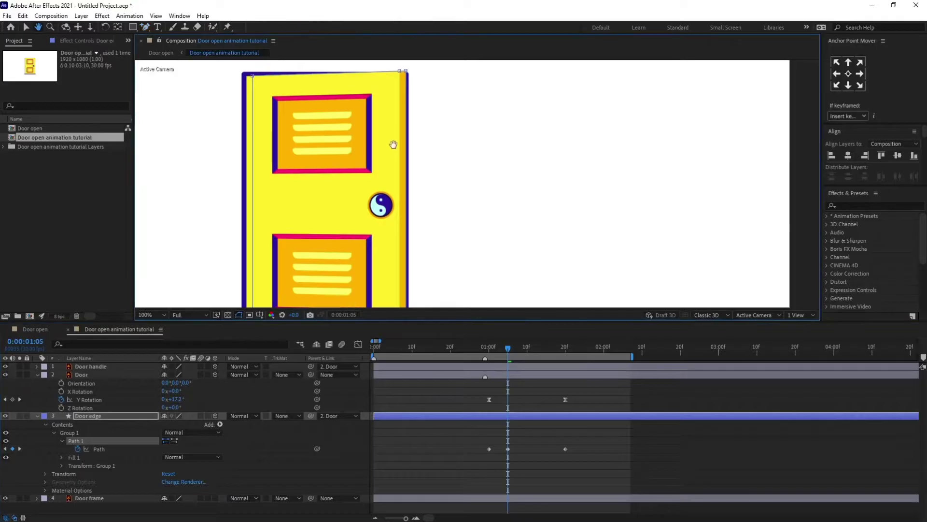
{"action": "left_click", "coordinate": [100, 449]}
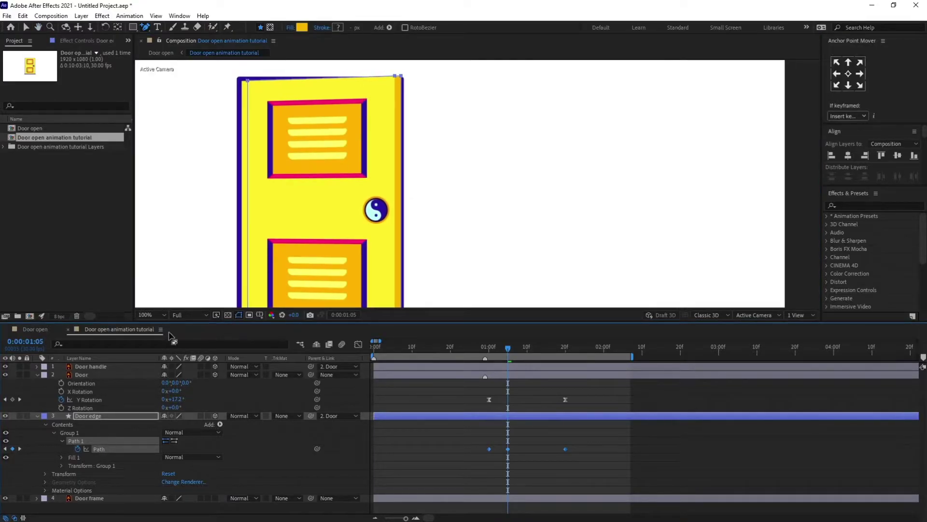
{"action": "key", "text": "v"}
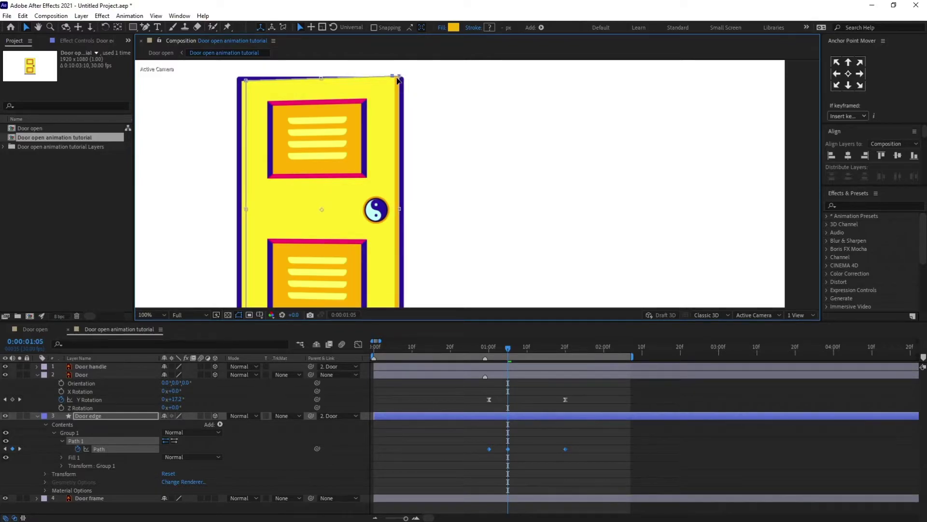
{"action": "scroll", "coordinate": [428, 132], "scroll_direction": "up", "scroll_amount": 1}
{"action": "left_click_drag", "start_coordinate": [422, 114], "coordinate": [449, 304]}
{"action": "scroll", "coordinate": [449, 208], "scroll_direction": "up", "scroll_amount": 2}
{"action": "left_click_drag", "start_coordinate": [184, 208], "coordinate": [514, 232]}
{"action": "left_click", "coordinate": [80, 440]}
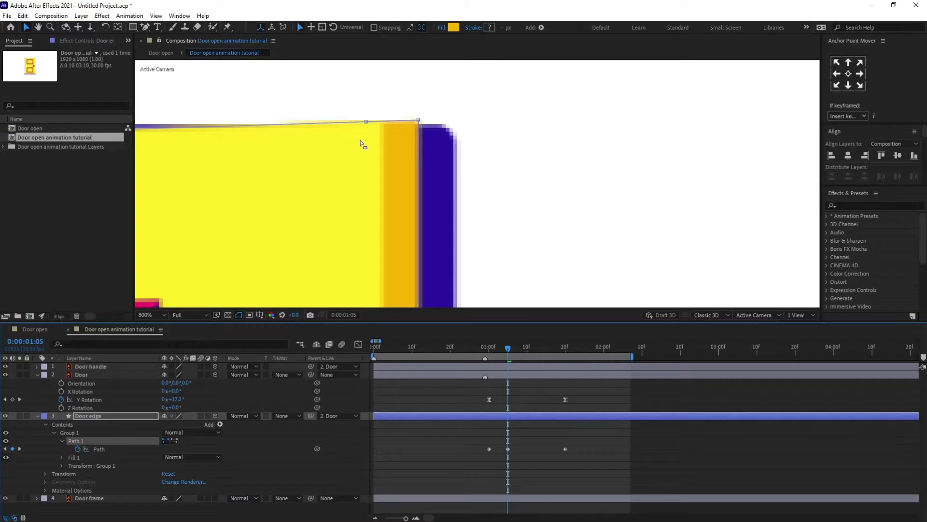
{"action": "left_click_drag", "start_coordinate": [366, 124], "coordinate": [415, 127]}
At the door's bottom, adjust the Door edge path's handle-side points at 0:00:01:05 to match the strip's top
{"action": "scroll", "coordinate": [414, 127], "scroll_direction": "down", "scroll_amount": 1}
{"action": "left_click_drag", "start_coordinate": [467, 219], "coordinate": [387, 4]}
{"action": "left_click_drag", "start_coordinate": [421, 271], "coordinate": [372, 20]}
{"action": "scroll", "coordinate": [372, 218], "scroll_direction": "down", "scroll_amount": 1}
{"action": "left_click_drag", "start_coordinate": [372, 223], "coordinate": [383, 121]}
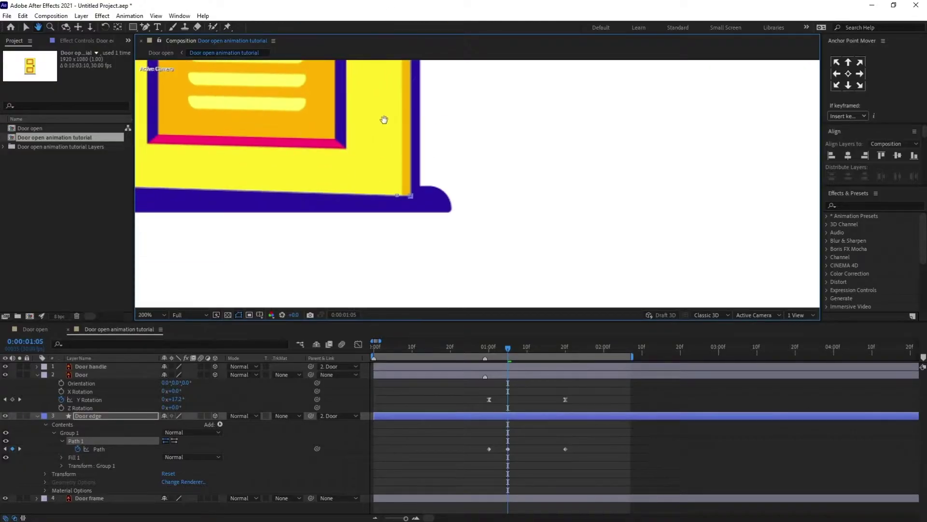
{"action": "scroll", "coordinate": [383, 203], "scroll_direction": "up", "scroll_amount": 2}
{"action": "left_click_drag", "start_coordinate": [331, 219], "coordinate": [385, 221]}
{"action": "left_click_drag", "start_coordinate": [220, 229], "coordinate": [272, 227]}
{"action": "scroll", "coordinate": [317, 234], "scroll_direction": "down", "scroll_amount": 6}
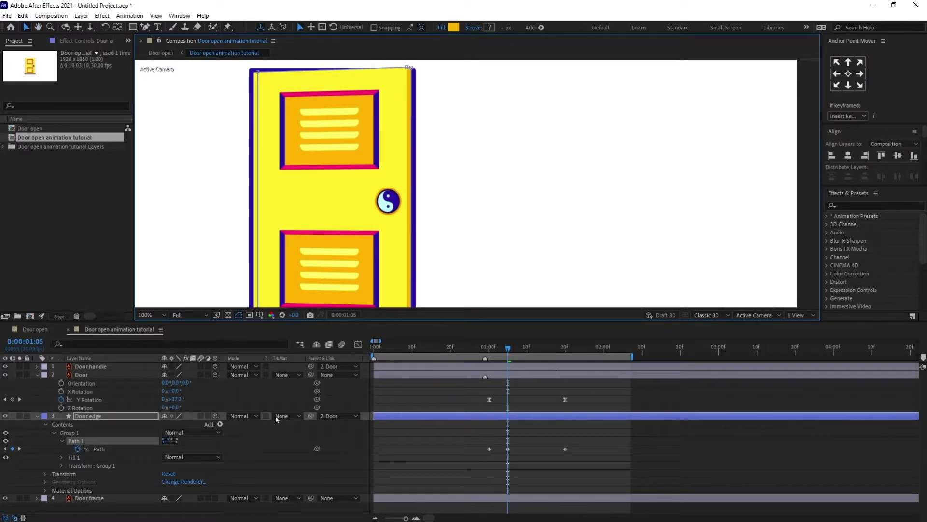
Move 5 frames ahead to 0:00:01:10 and pull the Door edge path's top outer corner right to expose the orange strip
{"action": "left_click", "coordinate": [23, 342]}
{"action": "type", "text": "+"}
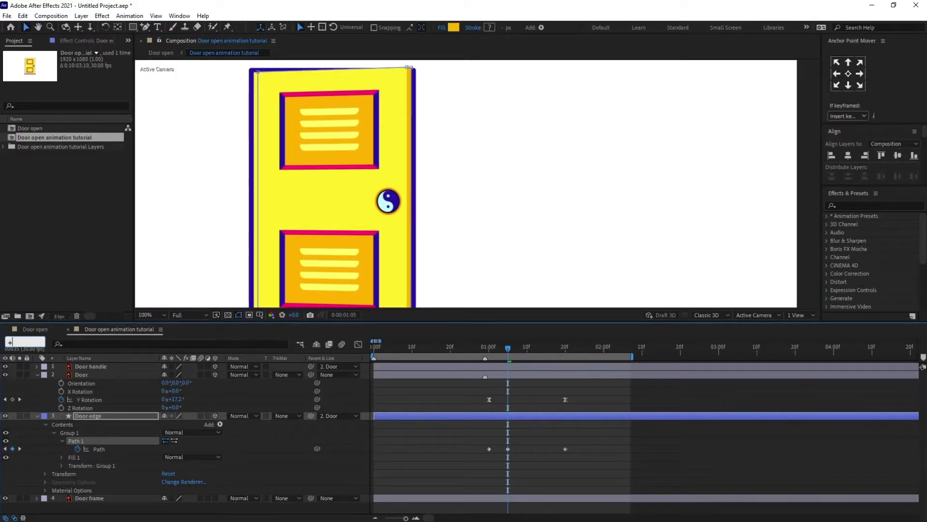
{"action": "type", "text": "65"}
{"action": "key", "text": "Return"}
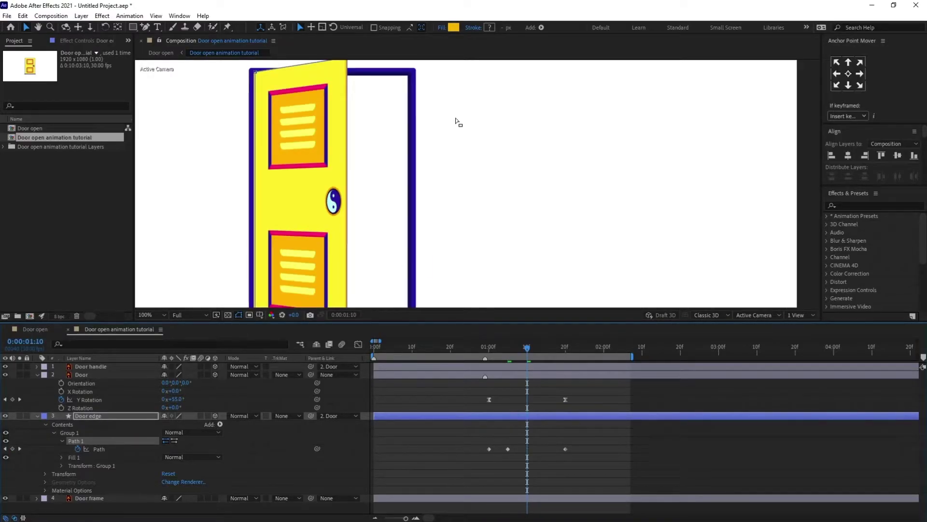
{"action": "left_click_drag", "start_coordinate": [417, 133], "coordinate": [418, 183]}
{"action": "scroll", "coordinate": [385, 123], "scroll_direction": "up", "scroll_amount": 1}
{"action": "left_click_drag", "start_coordinate": [323, 90], "coordinate": [371, 227]}
{"action": "scroll", "coordinate": [288, 190], "scroll_direction": "up", "scroll_amount": 1}
{"action": "left_click_drag", "start_coordinate": [288, 190], "coordinate": [349, 176]}
{"action": "left_click_drag", "start_coordinate": [343, 110], "coordinate": [351, 111]}
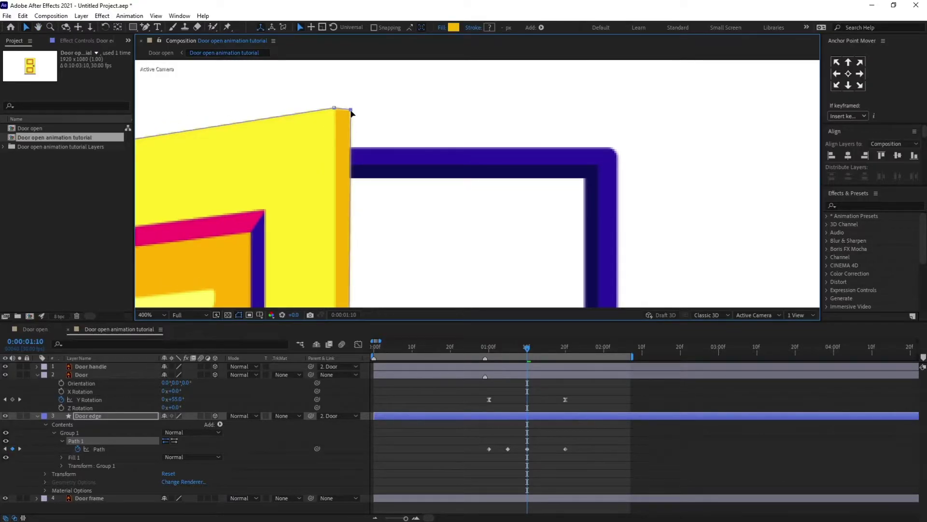
Show the rulers, place a vertical guide on the strip's top outer corner, and align the path's bottom outer corner with it
{"action": "key", "text": "ctrl+r"}
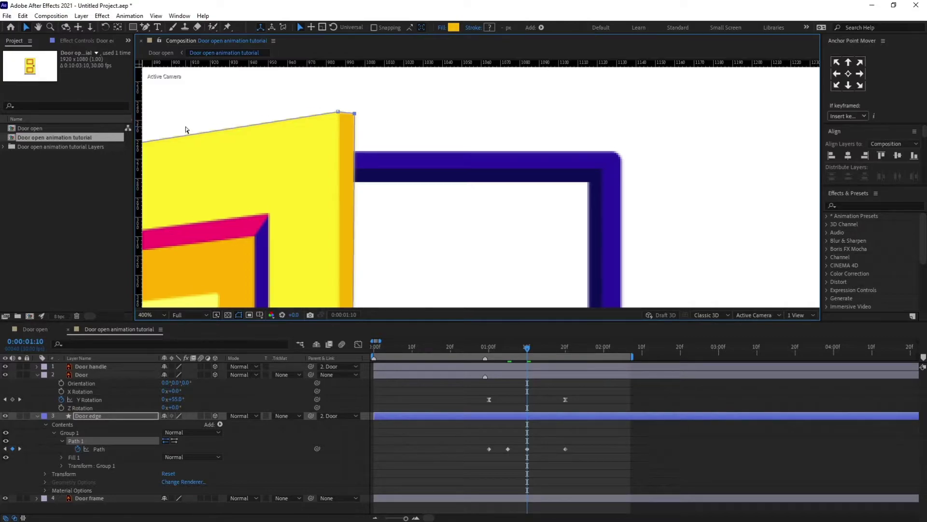
{"action": "left_click_drag", "start_coordinate": [141, 118], "coordinate": [354, 126]}
{"action": "scroll", "coordinate": [380, 148], "scroll_direction": "down", "scroll_amount": 1}
{"action": "left_click_drag", "start_coordinate": [418, 217], "coordinate": [400, 55]}
{"action": "scroll", "coordinate": [333, 205], "scroll_direction": "up", "scroll_amount": 1}
{"action": "left_click_drag", "start_coordinate": [292, 176], "coordinate": [400, 319]}
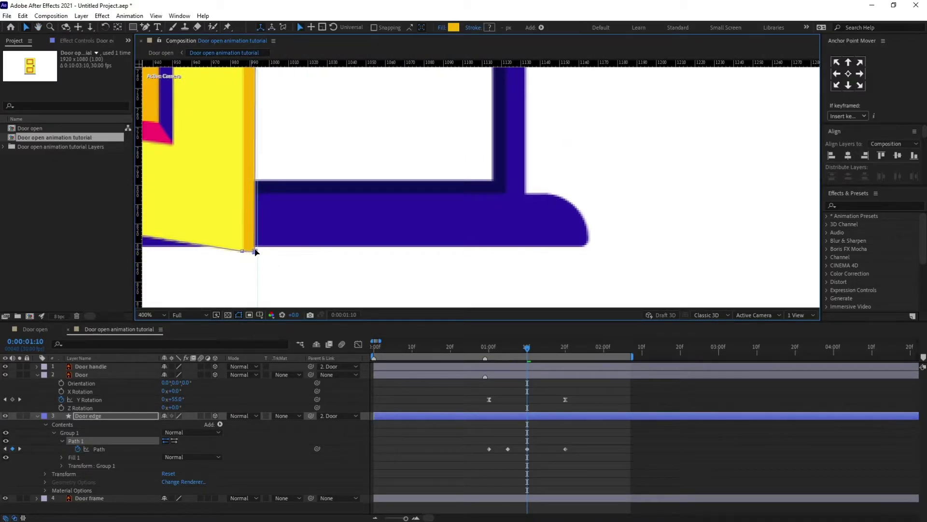
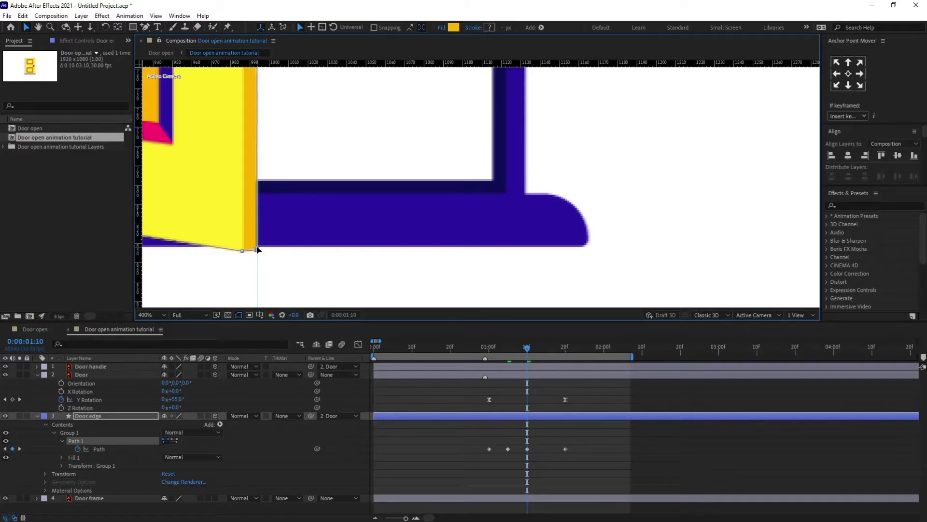
{"action": "scroll", "coordinate": [264, 263], "scroll_direction": "down", "scroll_amount": 6}
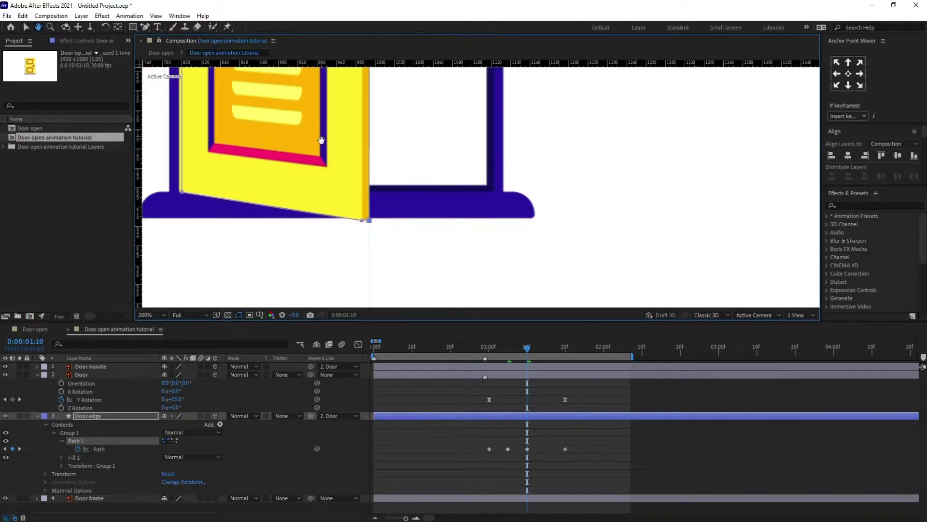
{"action": "scroll", "coordinate": [364, 120], "scroll_direction": "up", "scroll_amount": 2}
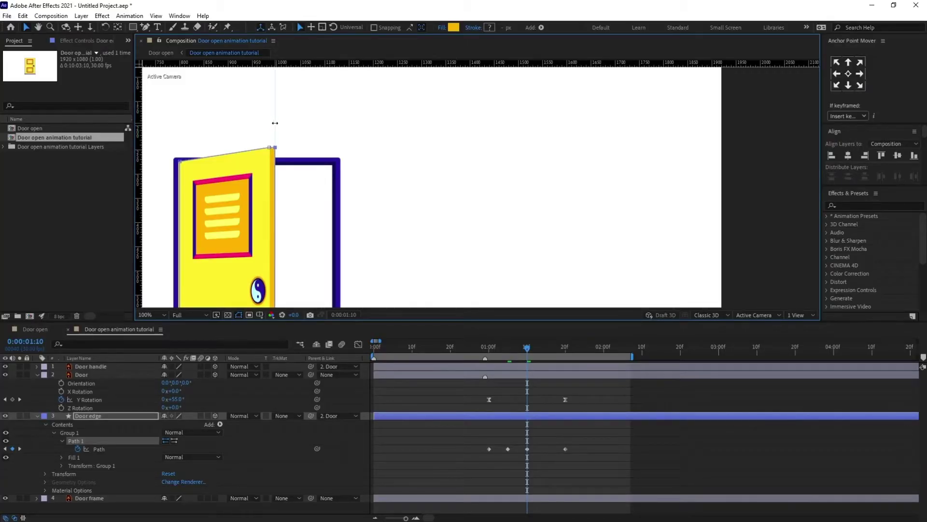
{"action": "scroll", "coordinate": [298, 145], "scroll_direction": "up", "scroll_amount": 1}
{"action": "scroll", "coordinate": [298, 145], "scroll_direction": "down", "scroll_amount": 1}
{"action": "left_click_drag", "start_coordinate": [298, 146], "coordinate": [362, 92]}
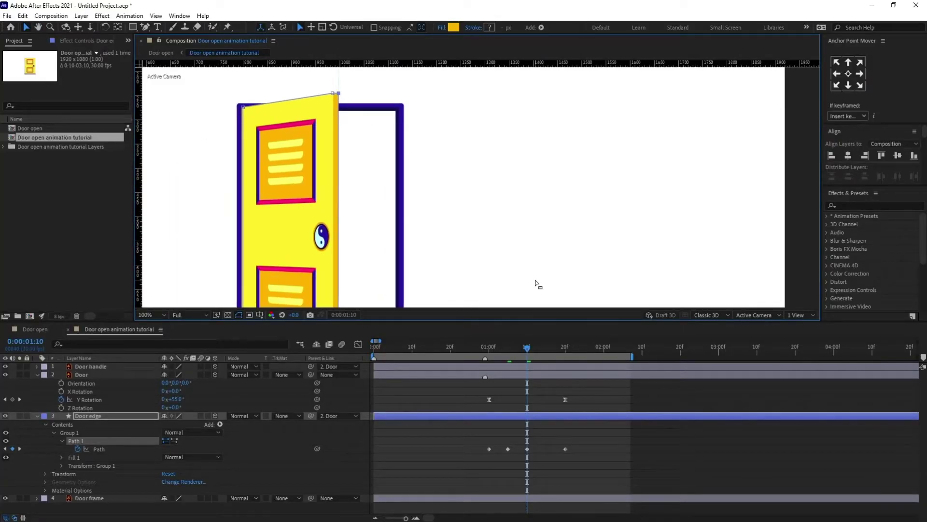
At 0:00:01:13, select the Door edge path's outer corner points and nudge them right to expose the orange strip
{"action": "key", "text": "Page_Down"}
{"action": "key", "text": "Page_Down"}
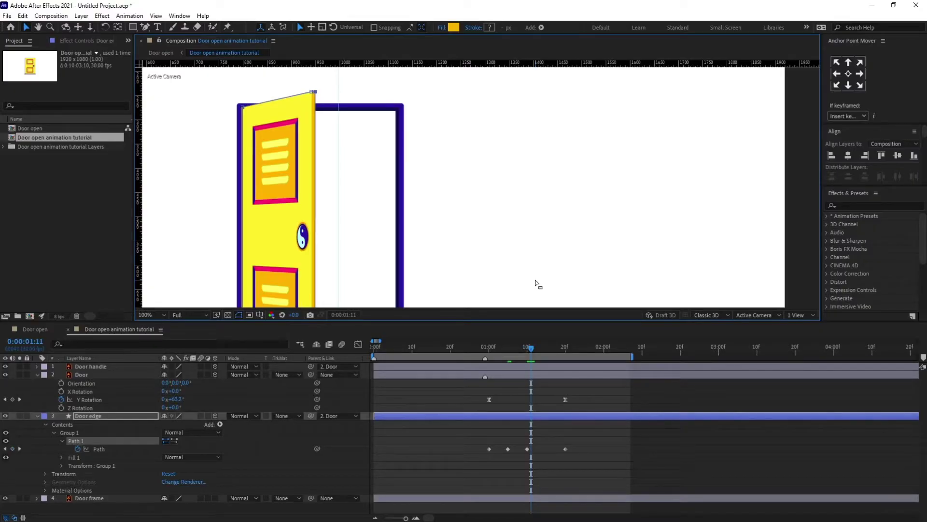
{"action": "key", "text": "Page_Down"}
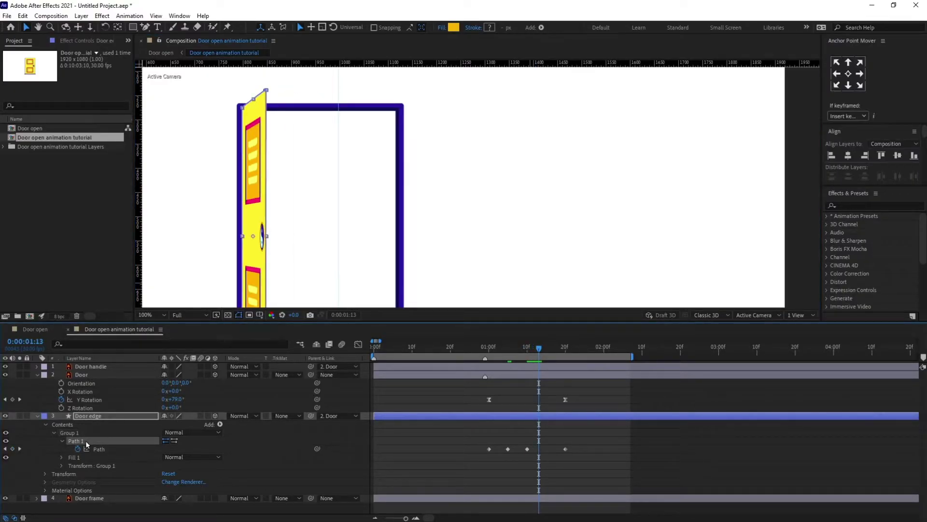
{"action": "scroll", "coordinate": [295, 101], "scroll_direction": "up", "scroll_amount": 1}
{"action": "left_click_drag", "start_coordinate": [297, 119], "coordinate": [505, 253]}
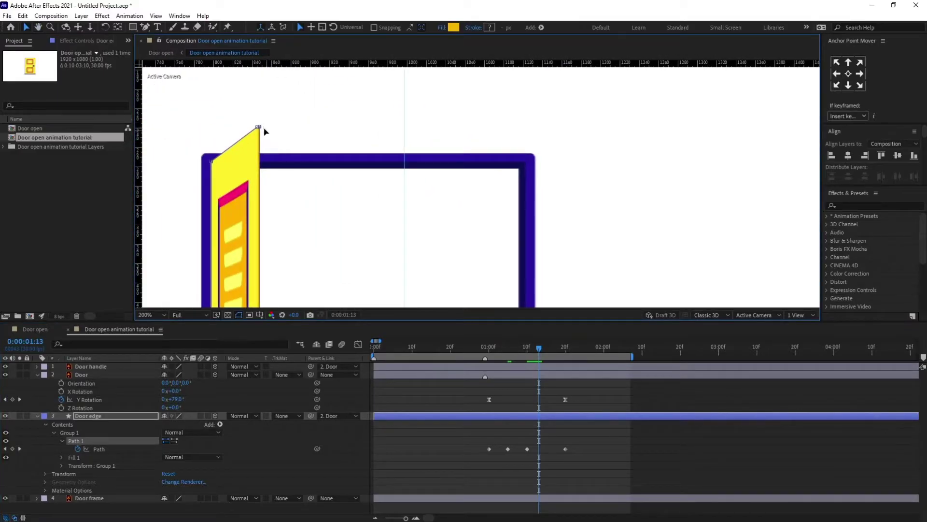
{"action": "left_click_drag", "start_coordinate": [278, 290], "coordinate": [271, 73]}
{"action": "left_click_drag", "start_coordinate": [294, 302], "coordinate": [229, 207]}
{"action": "scroll", "coordinate": [229, 198], "scroll_direction": "down", "scroll_amount": 2}
{"action": "key", "text": "shift+Right"}
{"action": "key", "text": "shift+Right"}
{"action": "scroll", "coordinate": [382, 178], "scroll_direction": "up", "scroll_amount": 1}
Level the path's top outer corner with the door's top corner using a horizontal guide, and move the vertical guide beside it
{"action": "left_click_drag", "start_coordinate": [388, 183], "coordinate": [309, 190]}
{"action": "left_click", "coordinate": [82, 433]}
{"action": "left_click", "coordinate": [82, 440]}
{"action": "left_click_drag", "start_coordinate": [217, 122], "coordinate": [216, 131]}
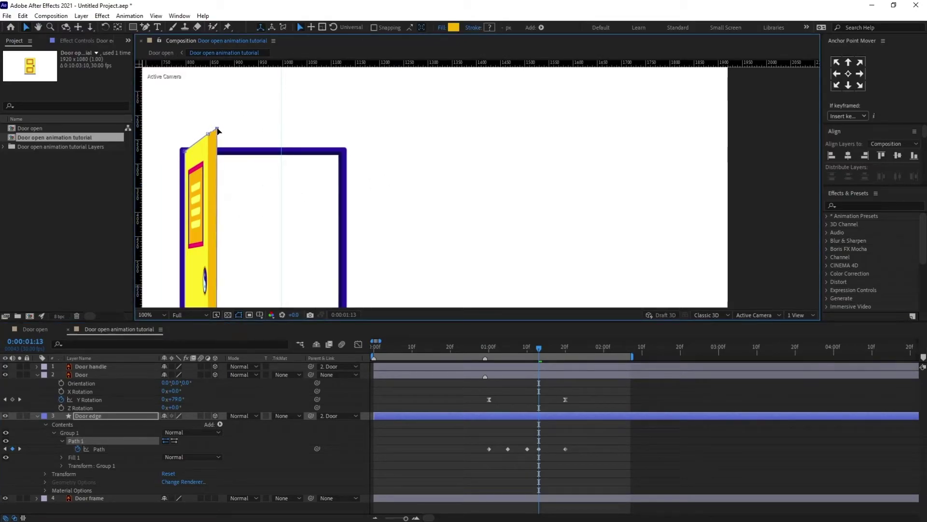
{"action": "left_click_drag", "start_coordinate": [252, 65], "coordinate": [407, 214]}
{"action": "scroll", "coordinate": [230, 133], "scroll_direction": "up", "scroll_amount": 1}
{"action": "left_click_drag", "start_coordinate": [244, 164], "coordinate": [451, 171]}
{"action": "left_click_drag", "start_coordinate": [363, 151], "coordinate": [318, 157]}
{"action": "left_click_drag", "start_coordinate": [449, 153], "coordinate": [328, 164]}
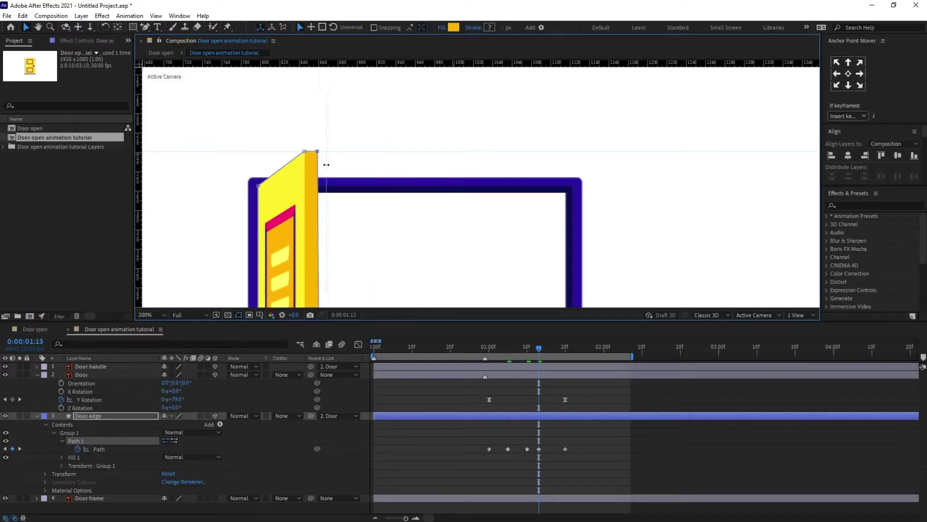
Align the Door edge path's bottom outer corner with the strip's top outer corner, and advance to 0:00:01:14
{"action": "left_click_drag", "start_coordinate": [354, 289], "coordinate": [314, 39]}
{"action": "scroll", "coordinate": [298, 263], "scroll_direction": "up", "scroll_amount": 1}
{"action": "left_click_drag", "start_coordinate": [308, 163], "coordinate": [333, 273]}
{"action": "left_click", "coordinate": [340, 263]}
{"action": "scroll", "coordinate": [428, 215], "scroll_direction": "down", "scroll_amount": 4}
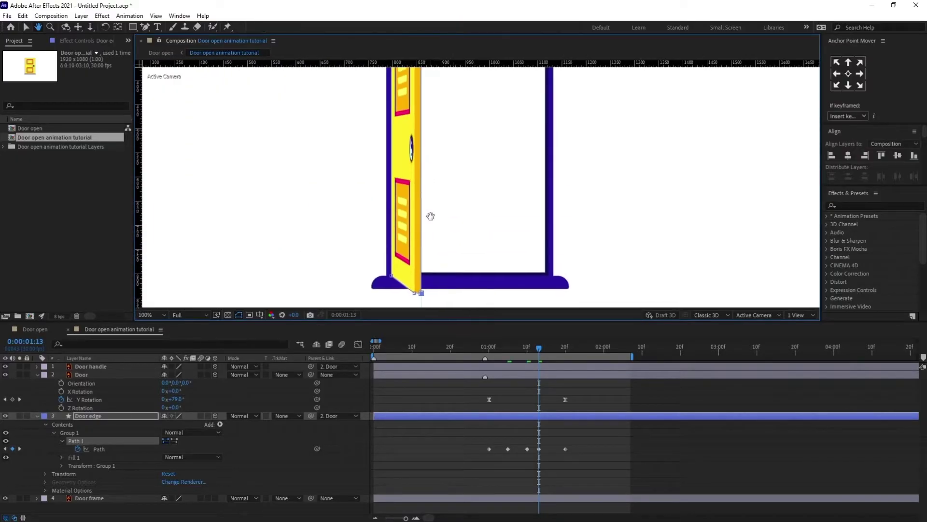
{"action": "scroll", "coordinate": [427, 197], "scroll_direction": "down", "scroll_amount": 2}
{"action": "key", "text": "Page_Down"}
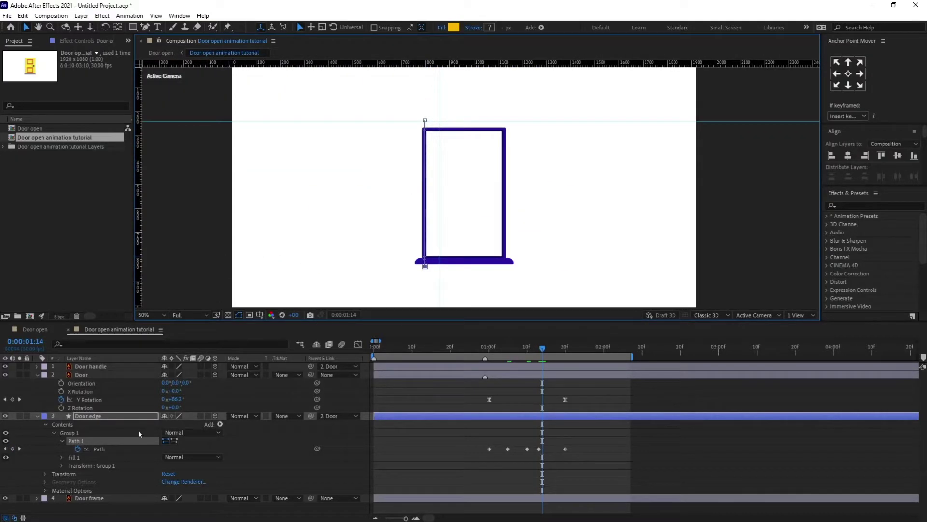
Try to reposition the Door edge path's top points by the frame's hinge side at 0:00:01:14, and undo the move
{"action": "scroll", "coordinate": [407, 119], "scroll_direction": "up", "scroll_amount": 2}
{"action": "key", "text": "space"}
{"action": "left_click_drag", "start_coordinate": [310, 125], "coordinate": [409, 285]}
{"action": "left_click_drag", "start_coordinate": [376, 206], "coordinate": [385, 240]}
{"action": "key", "text": "v"}
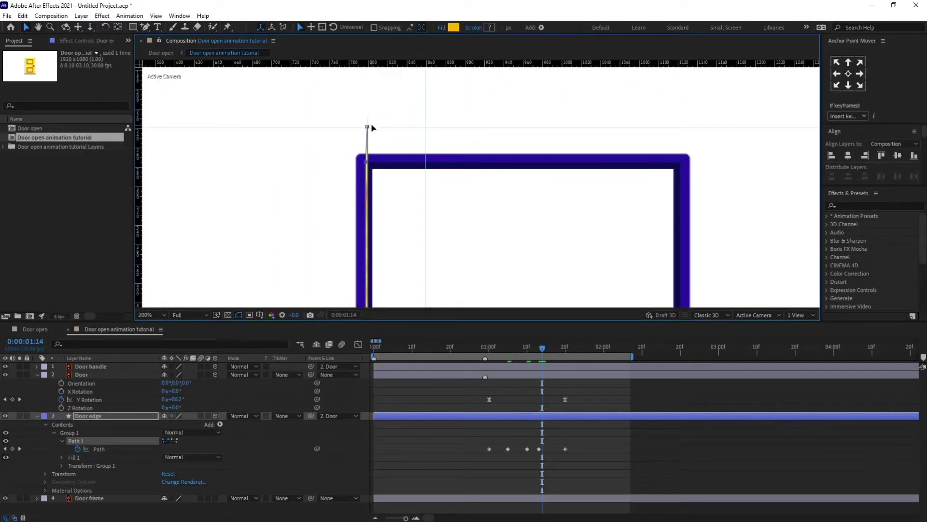
{"action": "left_click_drag", "start_coordinate": [374, 145], "coordinate": [372, 124]}
{"action": "mouse_move", "coordinate": [366, 162]}
{"action": "left_mouse_down"}
{"action": "mouse_move", "coordinate": [362, 114]}
{"action": "mouse_move", "coordinate": [362, 145]}
{"action": "left_mouse_up"}
{"action": "key", "text": "ctrl+z"}
Reselect Path 1, try to widen the Door edge path away from the hinge side, and undo the changes
{"action": "left_click", "coordinate": [82, 433]}
{"action": "left_click", "coordinate": [92, 440]}
{"action": "left_click", "coordinate": [90, 433]}
{"action": "left_click", "coordinate": [89, 440]}
{"action": "scroll", "coordinate": [425, 124], "scroll_direction": "up", "scroll_amount": 1}
{"action": "left_click_drag", "start_coordinate": [236, 69], "coordinate": [293, 154]}
{"action": "key", "text": "v"}
{"action": "key", "text": "comma"}
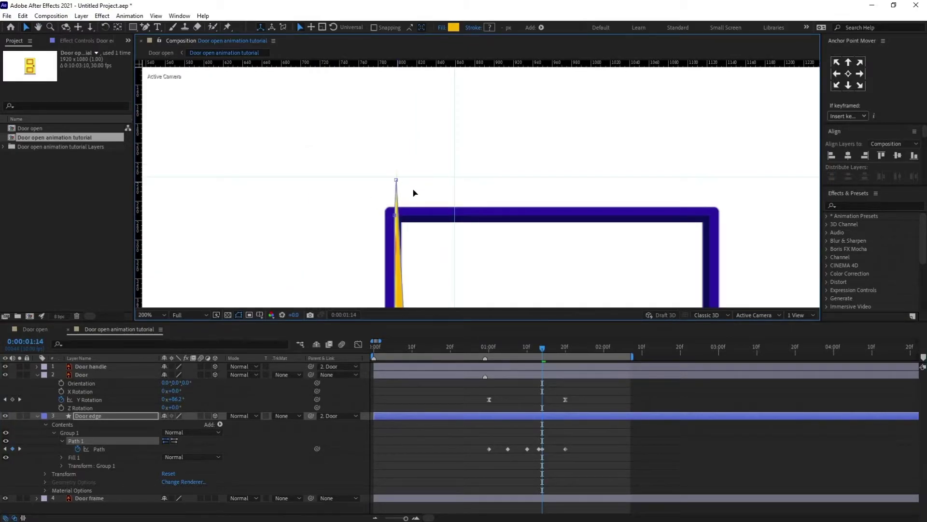
{"action": "left_click_drag", "start_coordinate": [429, 217], "coordinate": [362, 85]}
{"action": "scroll", "coordinate": [425, 248], "scroll_direction": "down", "scroll_amount": 1}
{"action": "left_click", "coordinate": [406, 203]}
{"action": "scroll", "coordinate": [461, 204], "scroll_direction": "down", "scroll_amount": 1}
{"action": "left_click_drag", "start_coordinate": [460, 204], "coordinate": [391, 165]}
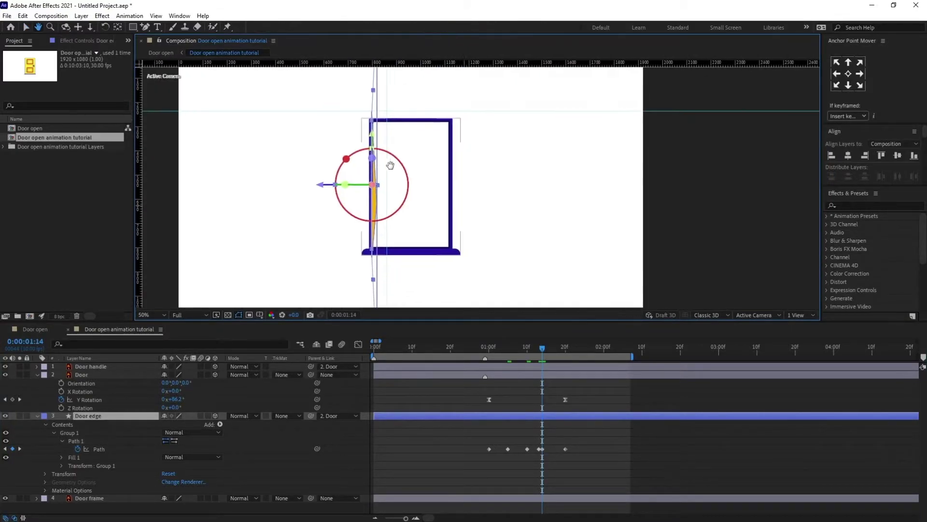
{"action": "key", "text": "ctrl+z"}
{"action": "scroll", "coordinate": [441, 161], "scroll_direction": "up", "scroll_amount": 2}
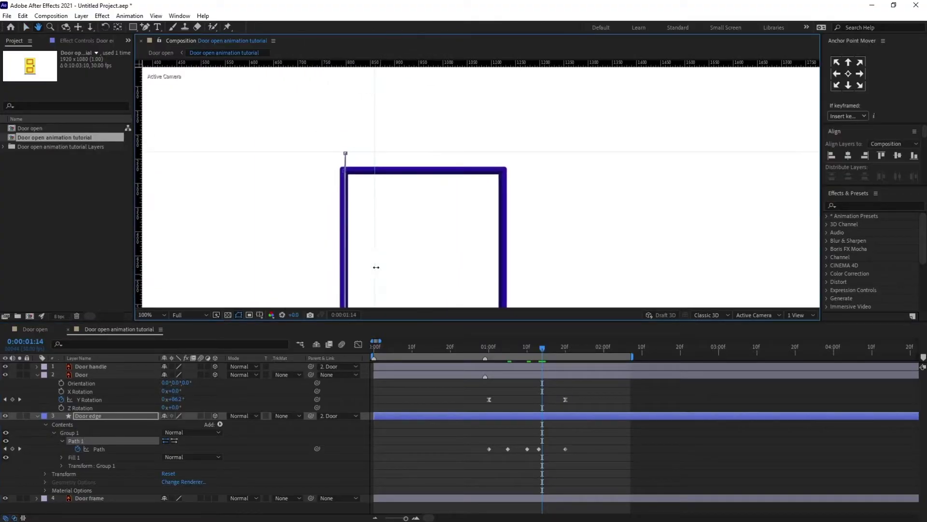
At 0:00:01:14, pull the Door edge path's top outer corner right along the horizontal guide to form the strip's top
{"action": "left_click_drag", "start_coordinate": [385, 259], "coordinate": [350, 233]}
{"action": "left_click_drag", "start_coordinate": [310, 128], "coordinate": [317, 136]}
{"action": "mouse_move", "coordinate": [315, 250]}
{"action": "left_mouse_down"}
{"action": "mouse_move", "coordinate": [325, 228]}
{"action": "mouse_move", "coordinate": [317, 276]}
{"action": "mouse_move", "coordinate": [311, 258]}
{"action": "left_mouse_up"}
{"action": "key", "text": "ctrl+z"}
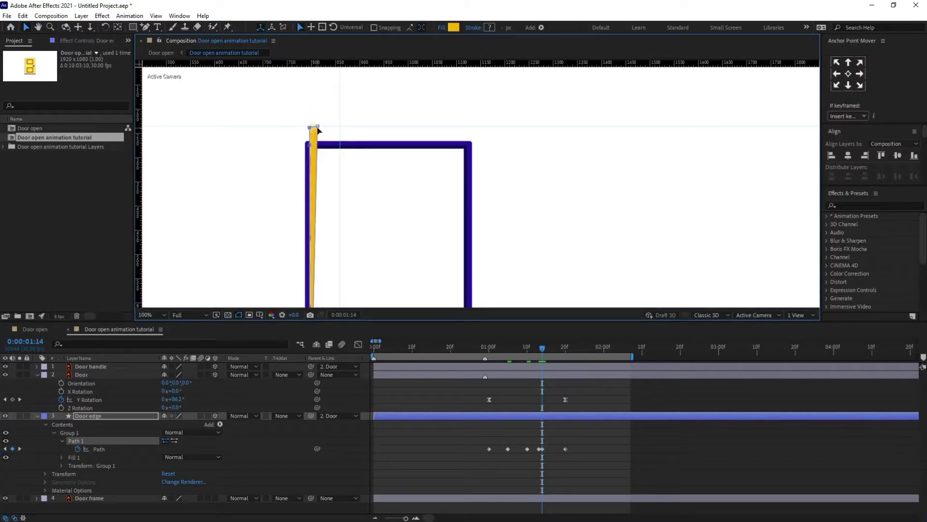
{"action": "left_click_drag", "start_coordinate": [317, 127], "coordinate": [319, 128]}
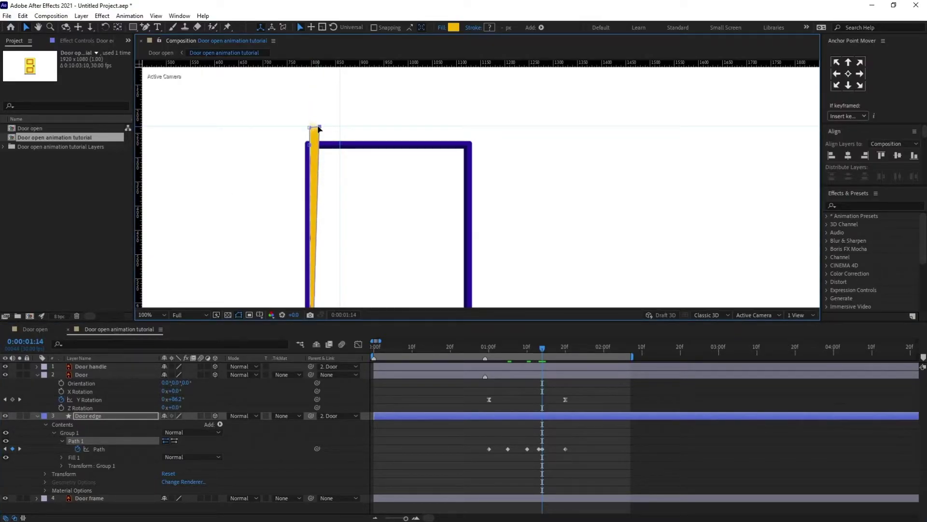
{"action": "scroll", "coordinate": [319, 128], "scroll_direction": "down", "scroll_amount": 5}
{"action": "scroll", "coordinate": [347, 99], "scroll_direction": "up", "scroll_amount": 10}
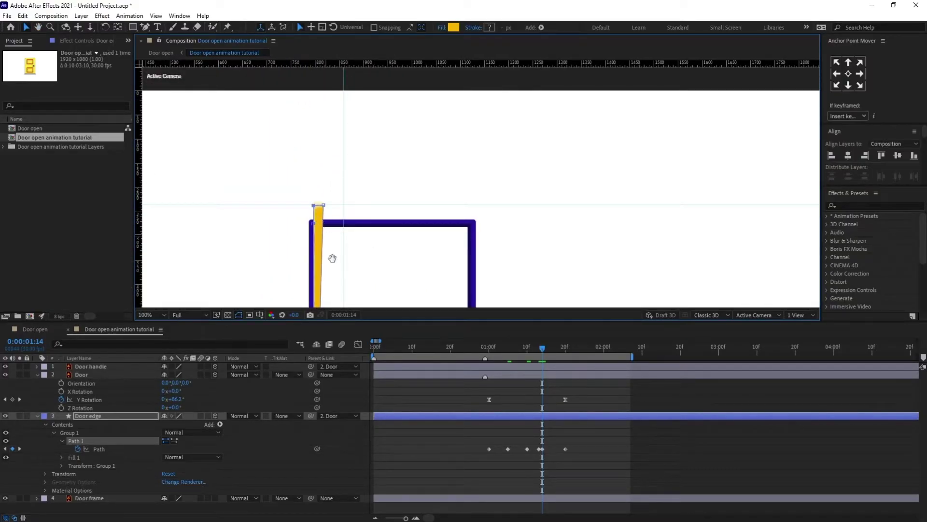
Select the Door edge path's bottom outer point at 0:00:01:14 and nudge it right to widen the strip
{"action": "left_click_drag", "start_coordinate": [327, 238], "coordinate": [278, 68]}
{"action": "left_click_drag", "start_coordinate": [265, 204], "coordinate": [266, 204]}
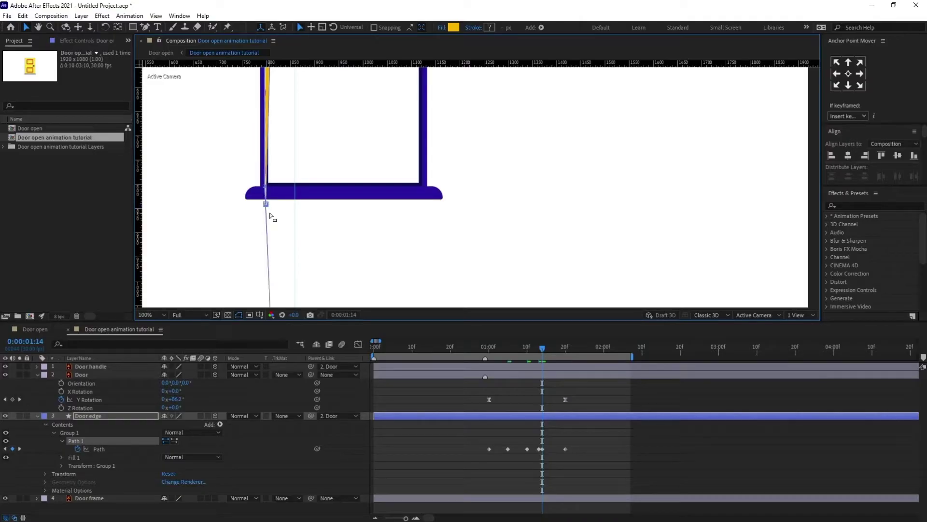
{"action": "key", "text": "Right"}
{"action": "key", "text": "Right"}
{"action": "key", "text": "Right"}
{"action": "key", "text": "Right"}
{"action": "key", "text": "Right"}
{"action": "key", "text": "Left"}
{"action": "left_click_drag", "start_coordinate": [270, 215], "coordinate": [273, 207]}
Raise the Door edge path's bottom outer point up to the level of the door frame's sill
{"action": "key", "text": "shift+Up"}
{"action": "key", "text": "shift+Up"}
{"action": "key", "text": "shift+Up"}
{"action": "key", "text": "shift+Up"}
{"action": "key", "text": "shift+Up"}
{"action": "key", "text": "shift+Up"}
{"action": "key", "text": "shift+Up"}
{"action": "key", "text": "shift+Up"}
{"action": "key", "text": "shift+Up"}
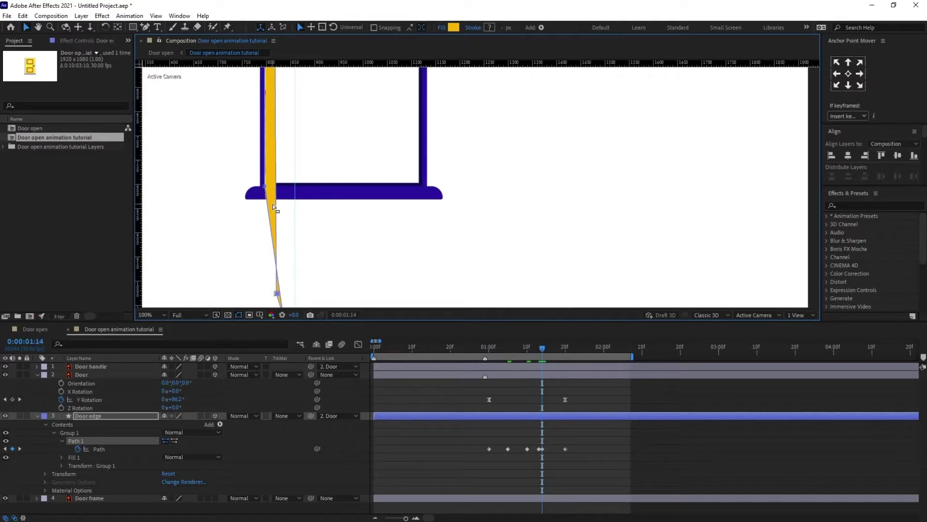
{"action": "key", "text": "shift+Up"}
{"action": "key", "text": "shift+Up"}
{"action": "key", "text": "shift+Up"}
{"action": "key", "text": "shift+Up"}
{"action": "key", "text": "shift+Up"}
{"action": "key", "text": "shift+Up"}
{"action": "key", "text": "shift+Up"}
{"action": "key", "text": "shift+Up"}
{"action": "key", "text": "shift+Up"}
{"action": "key", "text": "shift+Up"}
{"action": "key", "text": "shift+Up"}
{"action": "key", "text": "shift+Up"}
Nudge the bottom outer point left so it lines up under the strip's top outer corner
{"action": "left_click_drag", "start_coordinate": [331, 102], "coordinate": [295, 148]}
{"action": "scroll", "coordinate": [346, 217], "scroll_direction": "down", "scroll_amount": 1}
{"action": "scroll", "coordinate": [342, 207], "scroll_direction": "up", "scroll_amount": 1}
{"action": "scroll", "coordinate": [303, 205], "scroll_direction": "down", "scroll_amount": 1}
{"action": "scroll", "coordinate": [307, 214], "scroll_direction": "up", "scroll_amount": 1}
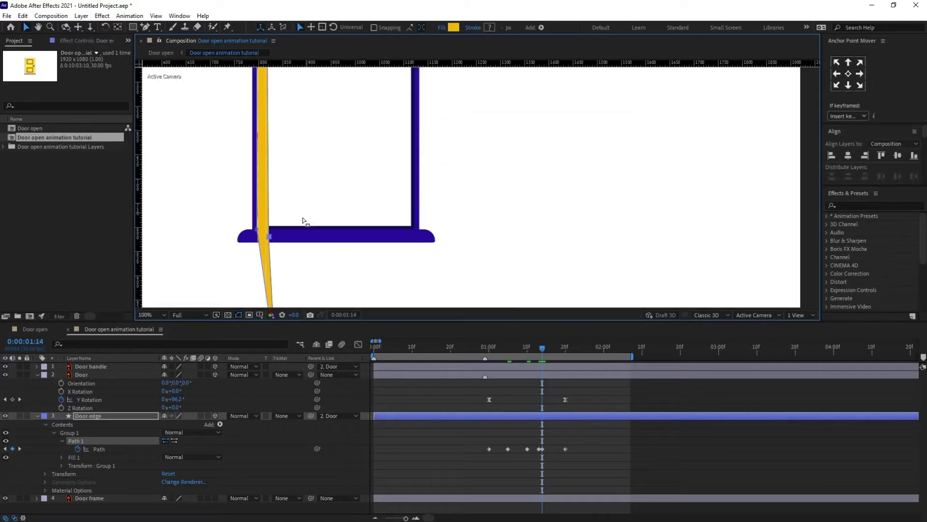
{"action": "key", "text": "Left"}
{"action": "key", "text": "Left"}
{"action": "key", "text": "Left"}
{"action": "key", "text": "Left"}
{"action": "key", "text": "Left"}
Raise the remaining low point of the Door edge path to the sill and shift it left to form the strip's bottom inner corner
{"action": "left_click_drag", "start_coordinate": [281, 240], "coordinate": [263, 247]}
{"action": "key", "text": "shift+Up"}
{"action": "key", "text": "shift+Up"}
{"action": "key", "text": "shift+Up"}
{"action": "key", "text": "shift+Up"}
{"action": "key", "text": "shift+Up"}
{"action": "key", "text": "shift+Up"}
{"action": "key", "text": "shift+Up"}
{"action": "key", "text": "shift+Up"}
{"action": "key", "text": "shift+Up"}
{"action": "key", "text": "shift+Up"}
{"action": "key", "text": "shift+Up"}
{"action": "key", "text": "shift+Up"}
{"action": "key", "text": "shift+Up"}
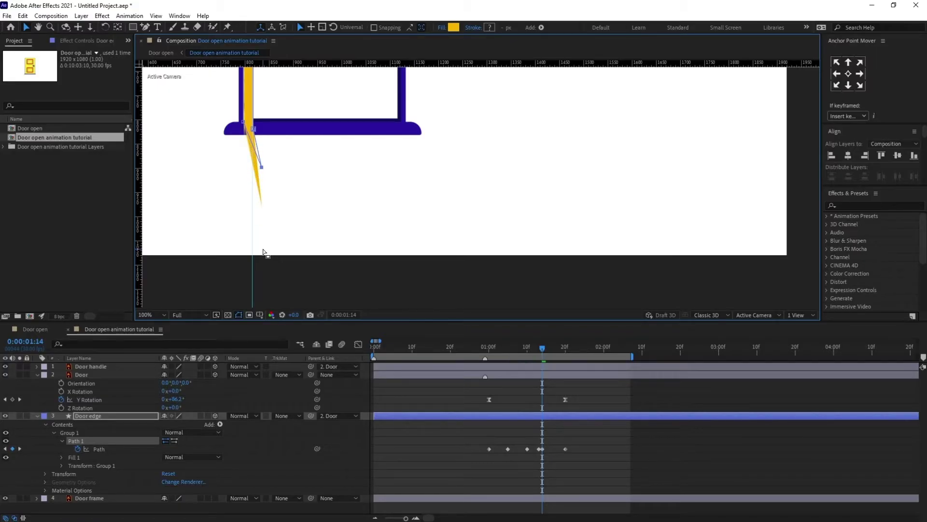
{"action": "key", "text": "shift+Up"}
{"action": "key", "text": "shift+Up"}
{"action": "key", "text": "shift+Up"}
{"action": "key", "text": "shift+Left"}
{"action": "key", "text": "shift+Left"}
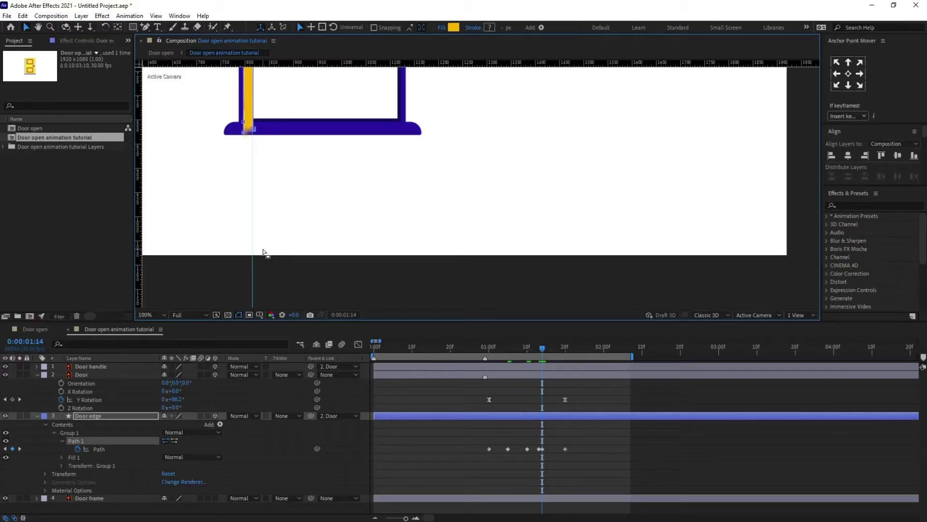
Go to 0:00:01:16, select the Door edge path and pull its outer points in toward the door's free edge
{"action": "scroll", "coordinate": [262, 252], "scroll_direction": "down", "scroll_amount": 1}
{"action": "left_click_drag", "start_coordinate": [380, 147], "coordinate": [361, 249]}
{"action": "left_click", "coordinate": [593, 444]}
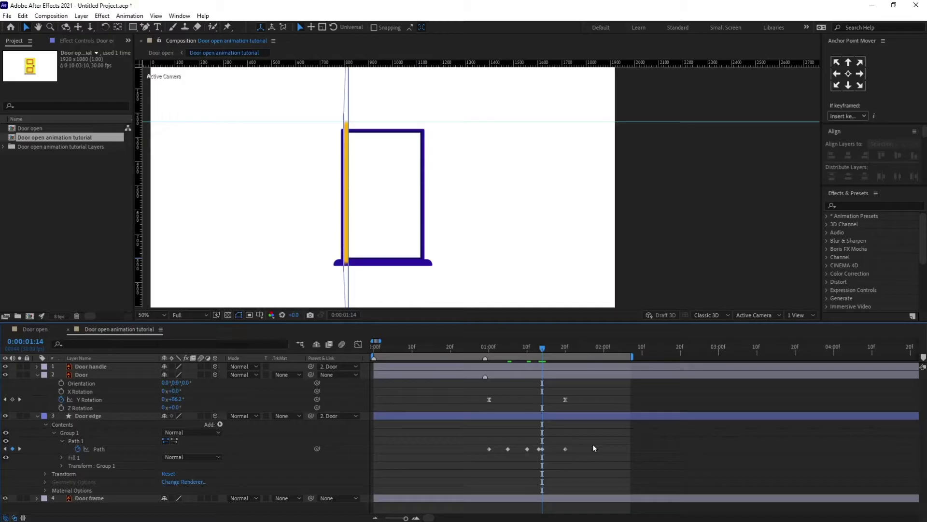
{"action": "key", "text": "Page_Down"}
{"action": "key", "text": "Page_Down"}
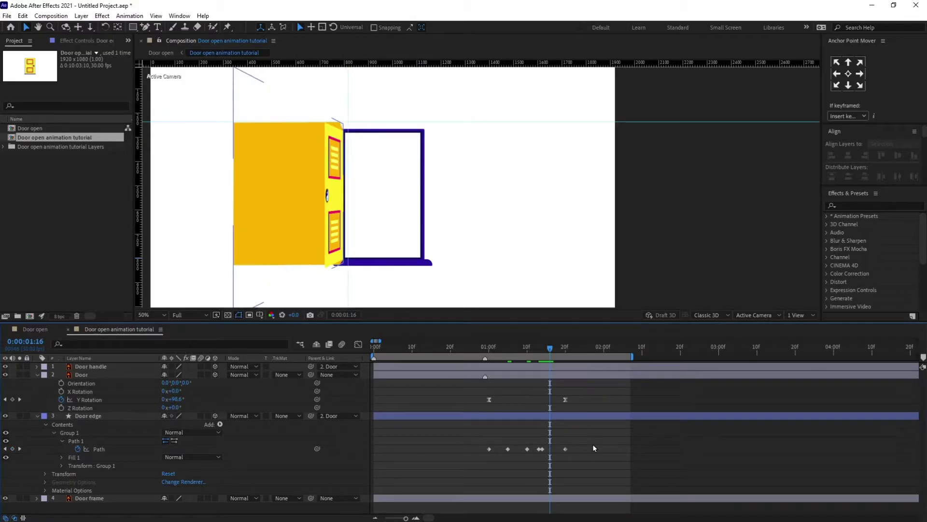
{"action": "left_click", "coordinate": [143, 442]}
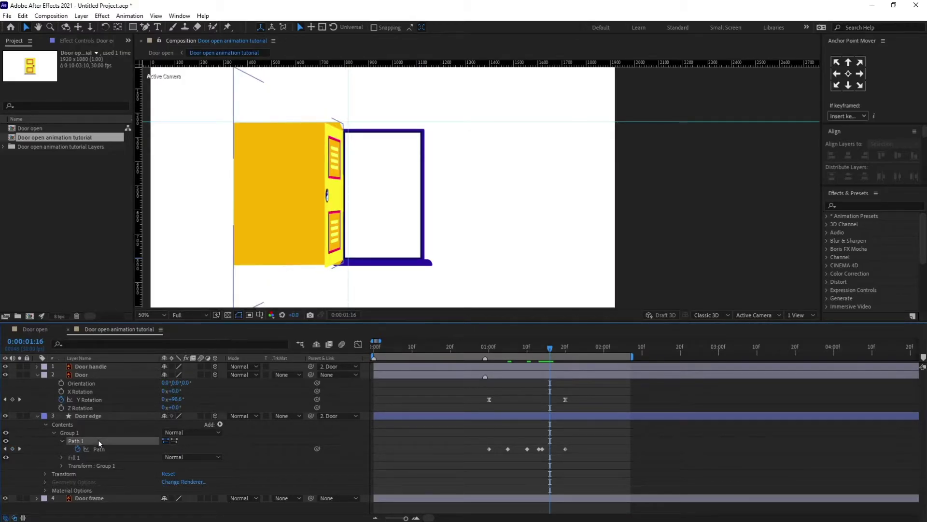
{"action": "left_click_drag", "start_coordinate": [203, 105], "coordinate": [294, 309]}
{"action": "left_click_drag", "start_coordinate": [245, 265], "coordinate": [308, 278]}
{"action": "left_click", "coordinate": [143, 439]}
Fit the Door edge path's top inner point to the door's top corner and set the top outer point beside it
{"action": "scroll", "coordinate": [349, 140], "scroll_direction": "up", "scroll_amount": 1}
{"action": "left_click_drag", "start_coordinate": [348, 140], "coordinate": [486, 253]}
{"action": "left_click_drag", "start_coordinate": [337, 171], "coordinate": [309, 179]}
{"action": "scroll", "coordinate": [309, 178], "scroll_direction": "up", "scroll_amount": 1}
{"action": "left_click_drag", "start_coordinate": [246, 174], "coordinate": [480, 222]}
{"action": "left_click_drag", "start_coordinate": [372, 219], "coordinate": [369, 206]}
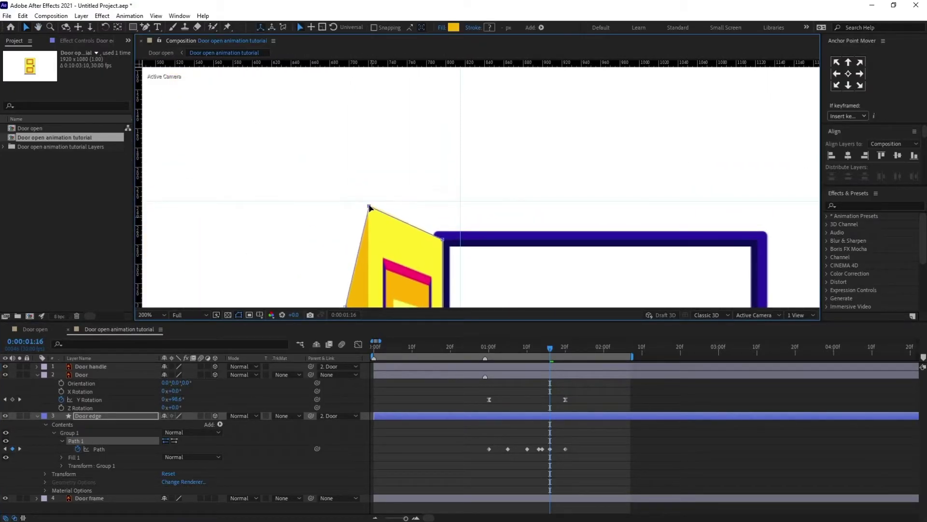
{"action": "left_click_drag", "start_coordinate": [386, 285], "coordinate": [384, 219]}
{"action": "left_click_drag", "start_coordinate": [344, 241], "coordinate": [352, 155]}
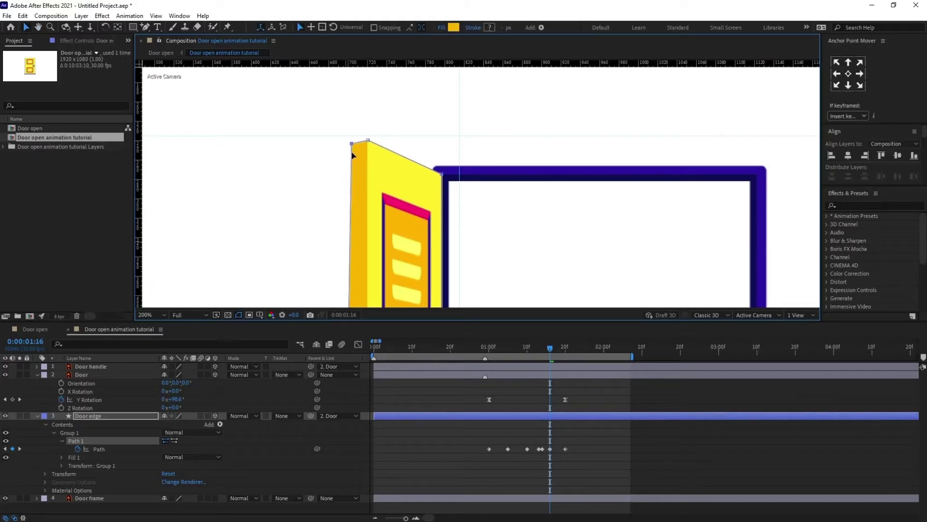
Fit the Door edge path's bottom points around the door's bottom corner to close a narrow strip at 0:00:01:16
{"action": "scroll", "coordinate": [353, 155], "scroll_direction": "down", "scroll_amount": 1}
{"action": "left_click_drag", "start_coordinate": [401, 285], "coordinate": [357, 127]}
{"action": "left_click_drag", "start_coordinate": [368, 243], "coordinate": [375, 289]}
{"action": "scroll", "coordinate": [375, 290], "scroll_direction": "up", "scroll_amount": 1}
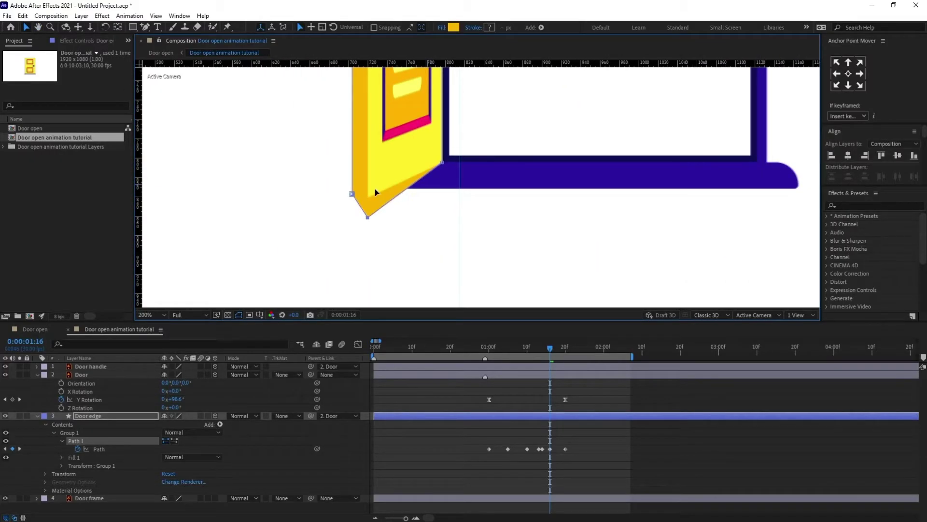
{"action": "left_click_drag", "start_coordinate": [368, 205], "coordinate": [370, 201]}
Place a vertical guide at the strip's top outer corner and align the bottom outer point to it
{"action": "scroll", "coordinate": [368, 205], "scroll_direction": "down", "scroll_amount": 1}
{"action": "left_click_drag", "start_coordinate": [430, 150], "coordinate": [423, 255]}
{"action": "scroll", "coordinate": [420, 211], "scroll_direction": "down", "scroll_amount": 1}
{"action": "scroll", "coordinate": [393, 145], "scroll_direction": "up", "scroll_amount": 1}
{"action": "left_click_drag", "start_coordinate": [393, 145], "coordinate": [355, 287]}
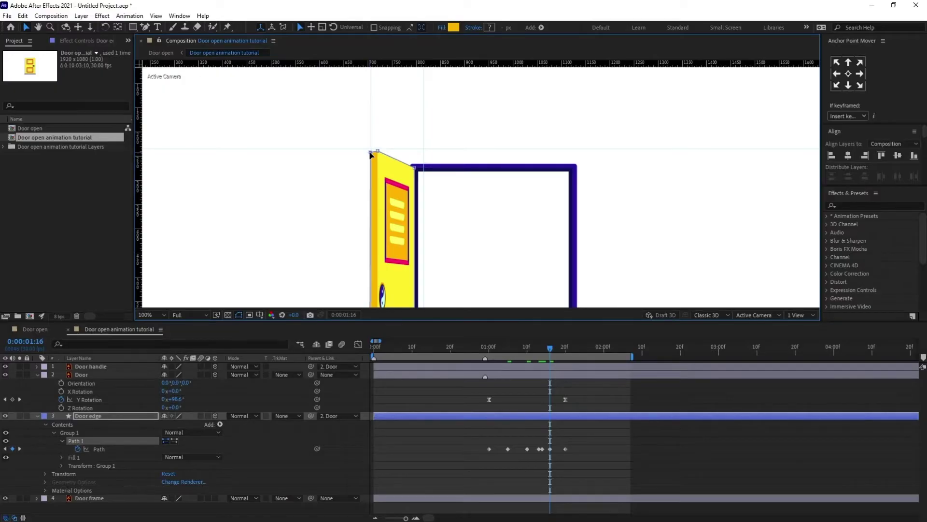
{"action": "left_click_drag", "start_coordinate": [396, 271], "coordinate": [371, 87]}
{"action": "scroll", "coordinate": [371, 182], "scroll_direction": "up", "scroll_amount": 1}
{"action": "left_click_drag", "start_coordinate": [370, 182], "coordinate": [477, 67]}
Check the edge strip at 0:00:01:18 and advance to the door's final open frame at 0:00:01:20
{"action": "key", "text": "Page_Down"}
{"action": "key", "text": "Page_Down"}
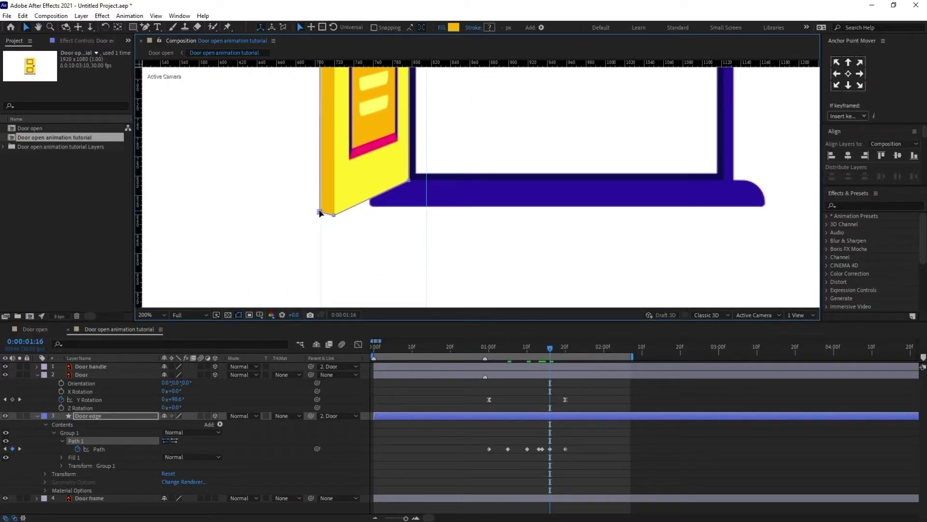
{"action": "scroll", "coordinate": [320, 213], "scroll_direction": "down", "scroll_amount": 1}
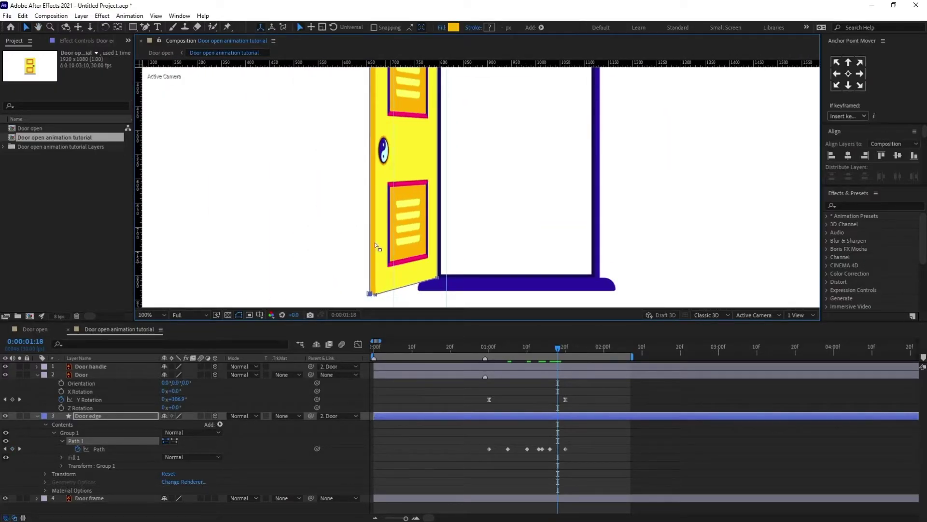
{"action": "scroll", "coordinate": [386, 265], "scroll_direction": "down", "scroll_amount": 1}
{"action": "key", "text": "Page_Down"}
{"action": "key", "text": "Page_Down"}
{"action": "scroll", "coordinate": [446, 204], "scroll_direction": "up", "scroll_amount": 1}
{"action": "left_click_drag", "start_coordinate": [390, 129], "coordinate": [436, 234]}
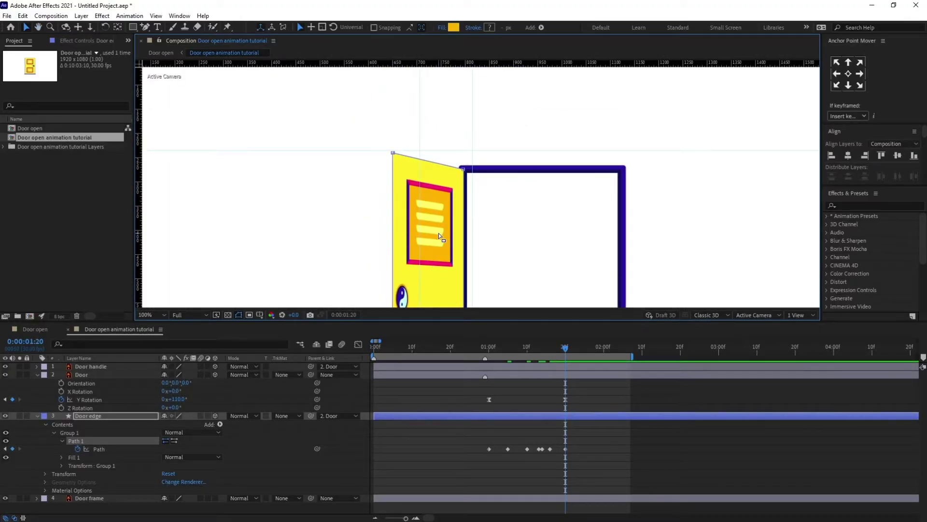
Pull the Door edge path's top outer point outward from the door's top corner at 0:00:01:20 to form a thin strip
{"action": "scroll", "coordinate": [439, 233], "scroll_direction": "up", "scroll_amount": 1}
{"action": "left_click_drag", "start_coordinate": [339, 188], "coordinate": [364, 130]}
{"action": "scroll", "coordinate": [364, 131], "scroll_direction": "up", "scroll_amount": 1}
{"action": "left_click_drag", "start_coordinate": [302, 109], "coordinate": [385, 224]}
{"action": "key", "text": "v"}
{"action": "left_click_drag", "start_coordinate": [360, 136], "coordinate": [351, 135]}
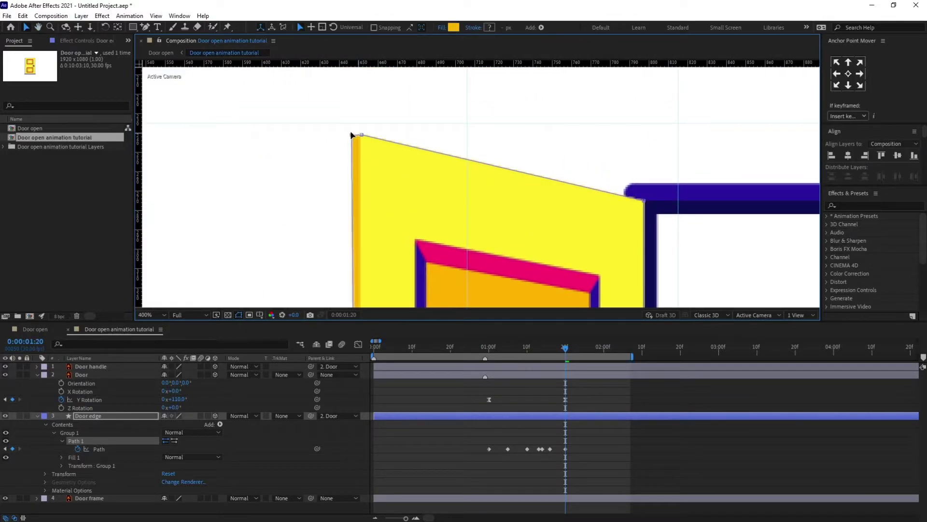
{"action": "mouse_move", "coordinate": [387, 221]}
{"action": "left_mouse_down"}
{"action": "mouse_move", "coordinate": [366, 143]}
{"action": "mouse_move", "coordinate": [394, 225]}
{"action": "left_mouse_up"}
{"action": "left_click_drag", "start_coordinate": [360, 128], "coordinate": [356, 128]}
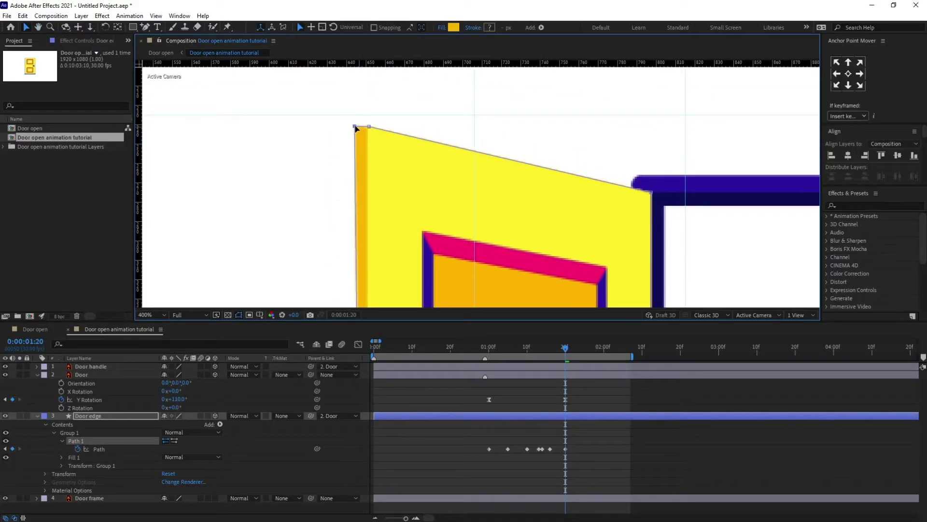
Move the guide to the strip's top outer corner and pull the bottom outer point out to meet it
{"action": "scroll", "coordinate": [367, 169], "scroll_direction": "down", "scroll_amount": 1}
{"action": "left_click_drag", "start_coordinate": [386, 280], "coordinate": [353, 87]}
{"action": "left_click_drag", "start_coordinate": [435, 285], "coordinate": [406, 108]}
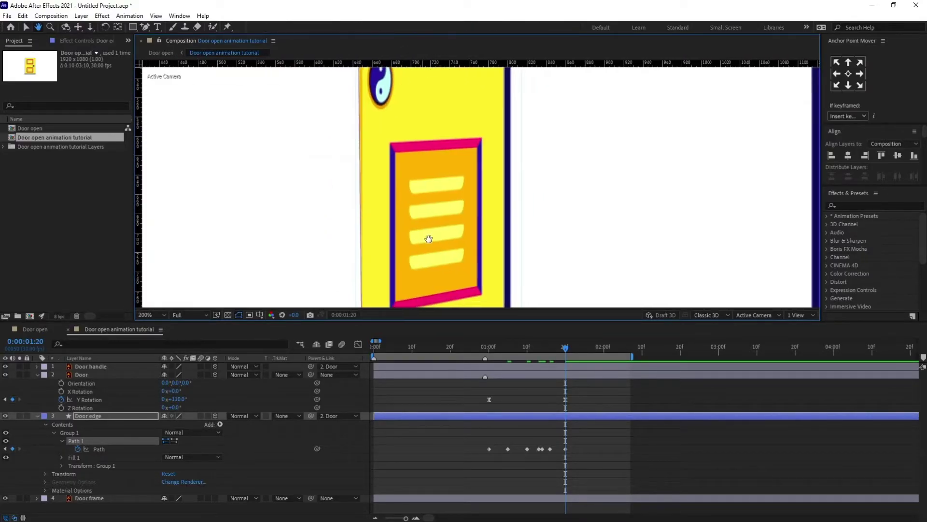
{"action": "left_click_drag", "start_coordinate": [427, 239], "coordinate": [483, 73]}
{"action": "scroll", "coordinate": [447, 223], "scroll_direction": "up", "scroll_amount": 1}
{"action": "left_click_drag", "start_coordinate": [447, 224], "coordinate": [462, 239]}
{"action": "left_click_drag", "start_coordinate": [384, 208], "coordinate": [373, 207]}
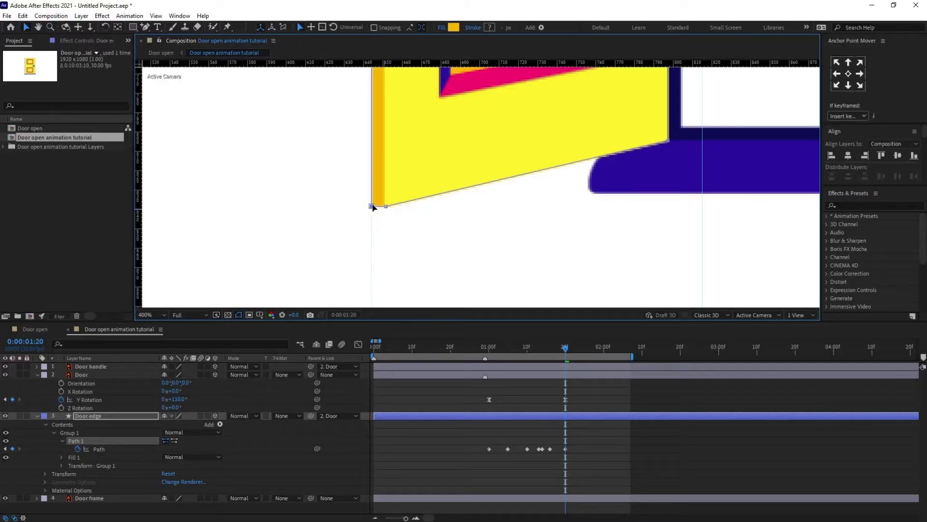
Widen the strip's top at 0:00:01:20 by moving the Door edge path's top outer point farther out
{"action": "scroll", "coordinate": [492, 185], "scroll_direction": "down", "scroll_amount": 2}
{"action": "scroll", "coordinate": [493, 184], "scroll_direction": "down", "scroll_amount": 1}
{"action": "left_click_drag", "start_coordinate": [489, 157], "coordinate": [481, 242]}
{"action": "left_click_drag", "start_coordinate": [457, 109], "coordinate": [474, 55]}
{"action": "scroll", "coordinate": [463, 241], "scroll_direction": "up", "scroll_amount": 1}
{"action": "scroll", "coordinate": [481, 225], "scroll_direction": "down", "scroll_amount": 1}
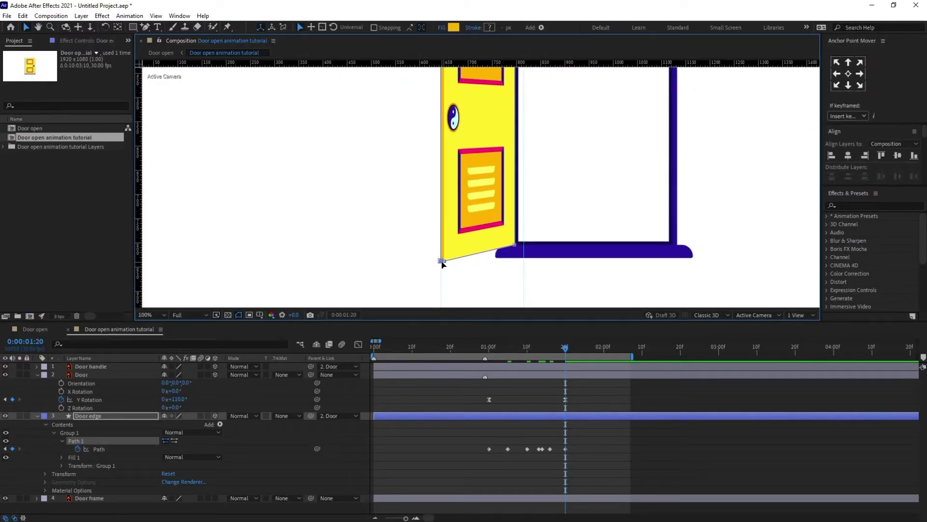
{"action": "scroll", "coordinate": [456, 242], "scroll_direction": "up", "scroll_amount": 3}
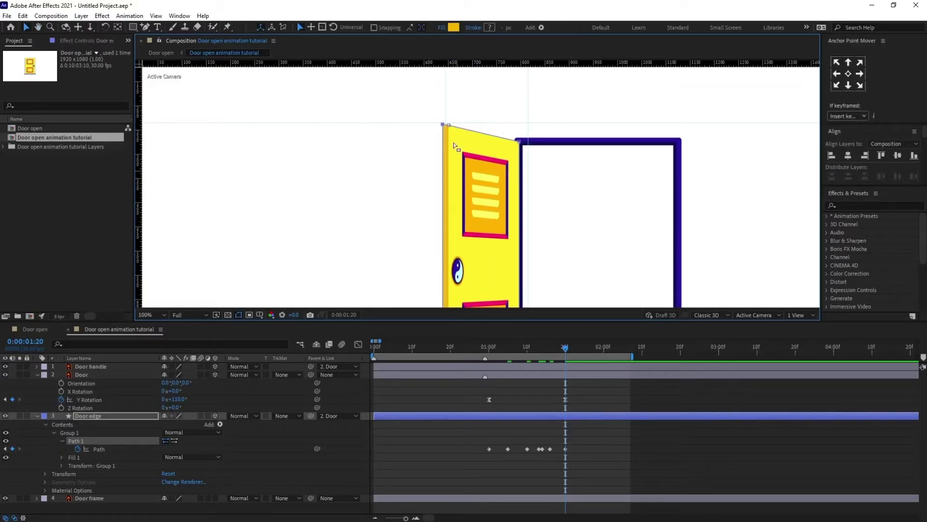
{"action": "scroll", "coordinate": [478, 113], "scroll_direction": "up", "scroll_amount": 2}
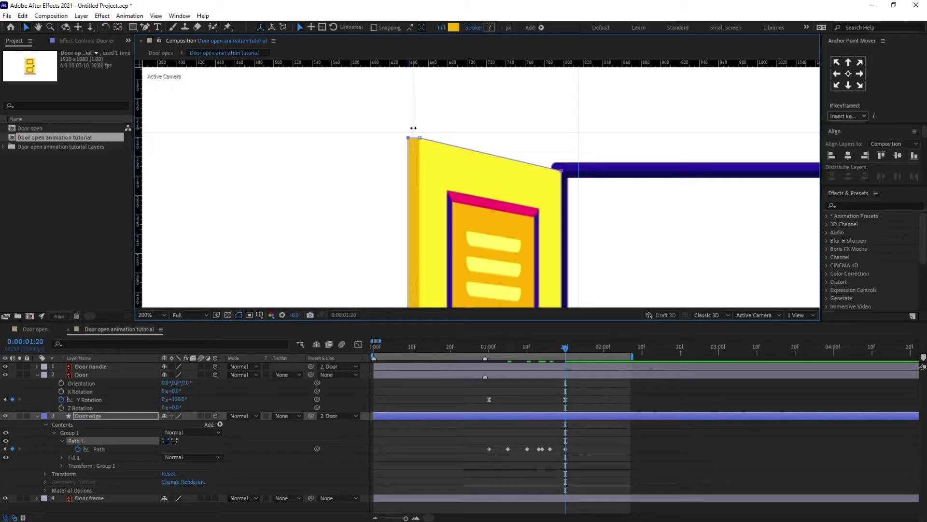
Deselect the path and preview the door opening animation from 0:00:00:25
{"action": "scroll", "coordinate": [409, 125], "scroll_direction": "down", "scroll_amount": 2}
{"action": "left_click_drag", "start_coordinate": [526, 213], "coordinate": [474, 134]}
{"action": "left_click", "coordinate": [546, 404]}
{"action": "left_click_drag", "start_coordinate": [477, 353], "coordinate": [469, 353]}
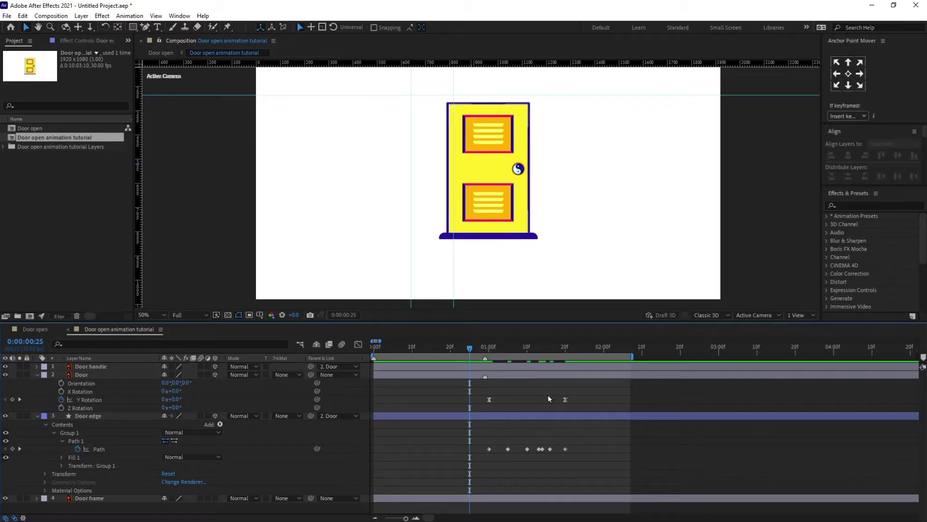
{"action": "key", "text": "space"}
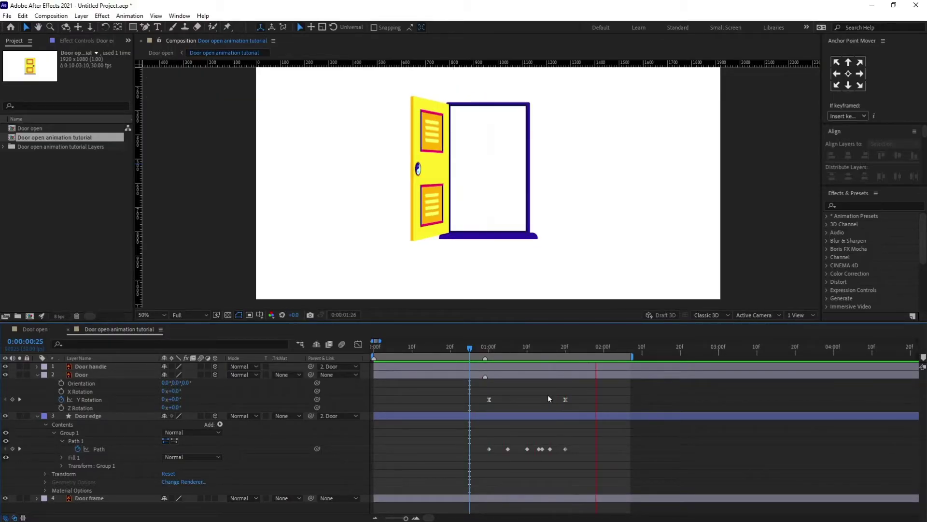
{"action": "key", "text": "space"}
Go to 0:00:01:15, select the Door edge path and align its top inner point with the door's top corner
{"action": "left_click", "coordinate": [408, 347]}
{"action": "left_click_drag", "start_coordinate": [505, 346], "coordinate": [546, 343]}
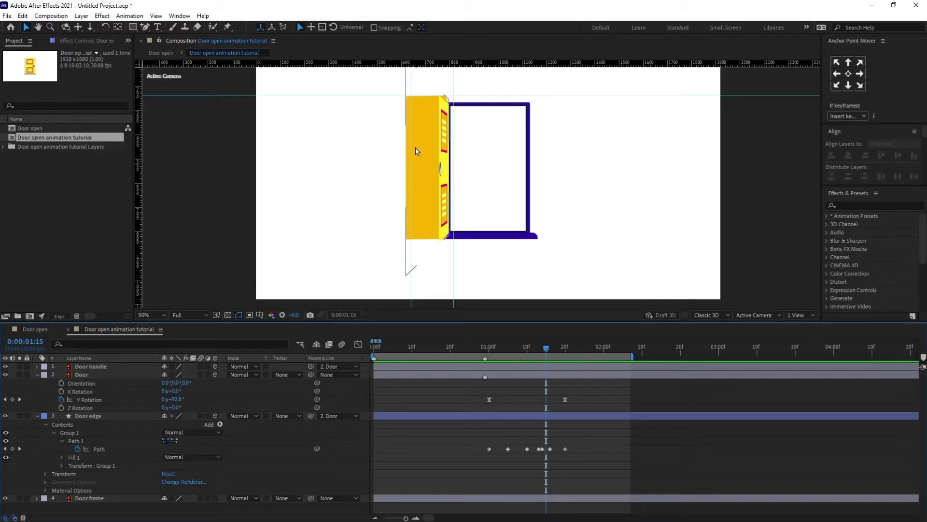
{"action": "left_click", "coordinate": [76, 441]}
{"action": "scroll", "coordinate": [408, 161], "scroll_direction": "up", "scroll_amount": 1}
{"action": "left_click_drag", "start_coordinate": [377, 97], "coordinate": [401, 285]}
{"action": "scroll", "coordinate": [401, 285], "scroll_direction": "up", "scroll_amount": 1}
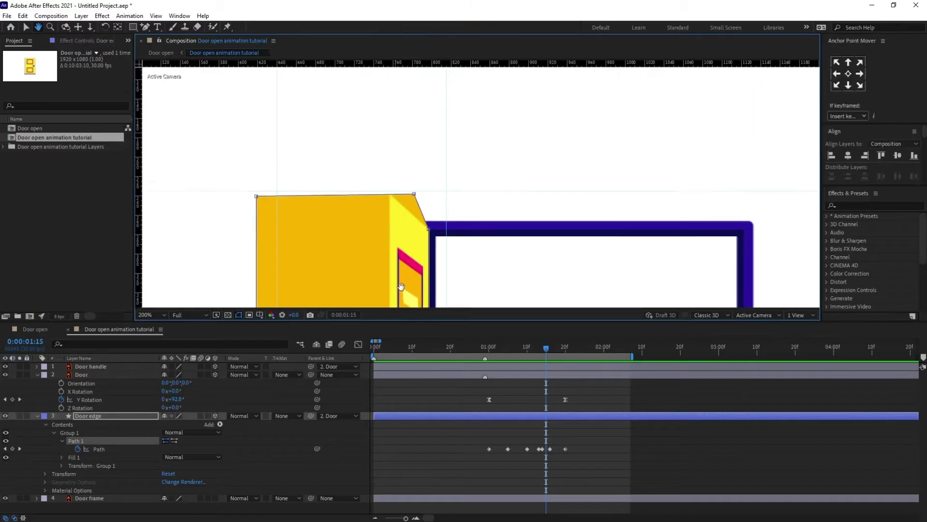
{"action": "scroll", "coordinate": [388, 226], "scroll_direction": "up", "scroll_amount": 1}
{"action": "left_click_drag", "start_coordinate": [389, 225], "coordinate": [313, 146]}
{"action": "key", "text": "v"}
Align the Door edge path's bottom inner point with the door's bottom corner at 0:00:01:15
{"action": "scroll", "coordinate": [313, 146], "scroll_direction": "down", "scroll_amount": 2}
{"action": "left_click_drag", "start_coordinate": [401, 289], "coordinate": [359, 78]}
{"action": "scroll", "coordinate": [414, 256], "scroll_direction": "up", "scroll_amount": 2}
{"action": "left_click_drag", "start_coordinate": [367, 296], "coordinate": [500, 32]}
{"action": "key", "text": "v"}
{"action": "left_click_drag", "start_coordinate": [345, 188], "coordinate": [296, 201]}
{"action": "scroll", "coordinate": [351, 166], "scroll_direction": "down", "scroll_amount": 4}
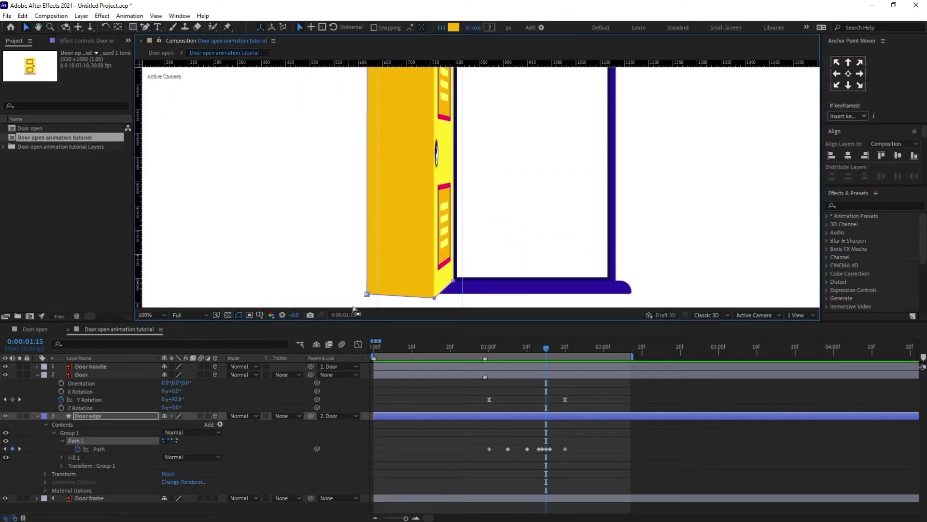
Bring the bottom outer point in beside the door's bottom corner and place a vertical guide at it
{"action": "scroll", "coordinate": [424, 261], "scroll_direction": "up", "scroll_amount": 1}
{"action": "left_click_drag", "start_coordinate": [434, 290], "coordinate": [415, 242]}
{"action": "left_click_drag", "start_coordinate": [237, 205], "coordinate": [189, 188]}
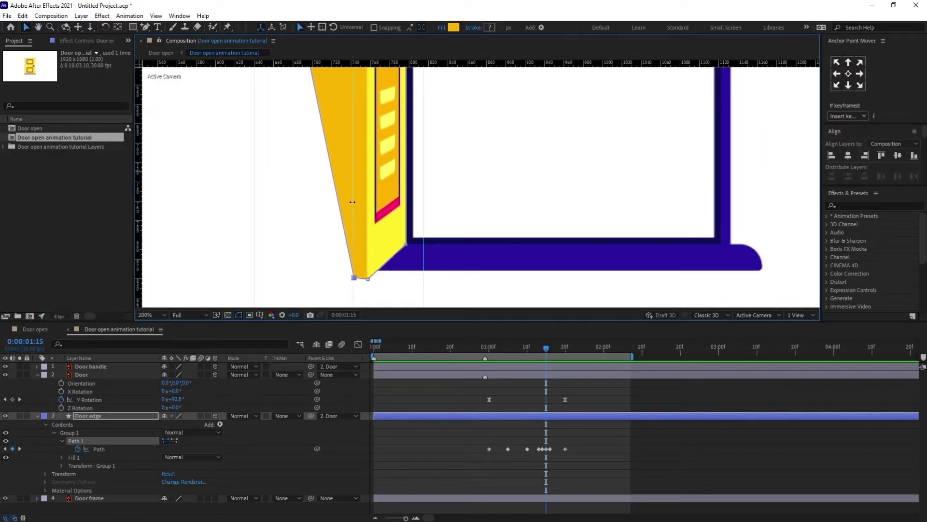
Bring the top outer point in to the guide beside the door's top corner, undoing the stray outward move
{"action": "left_click_drag", "start_coordinate": [373, 135], "coordinate": [407, 401]}
{"action": "left_click_drag", "start_coordinate": [367, 72], "coordinate": [361, 261]}
{"action": "left_click_drag", "start_coordinate": [270, 164], "coordinate": [374, 130]}
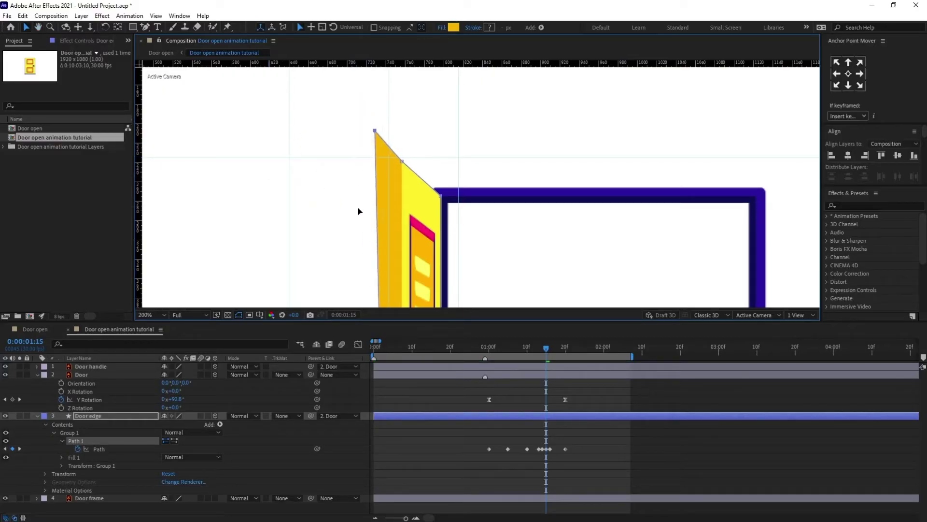
{"action": "key", "text": "ctrl+z"}
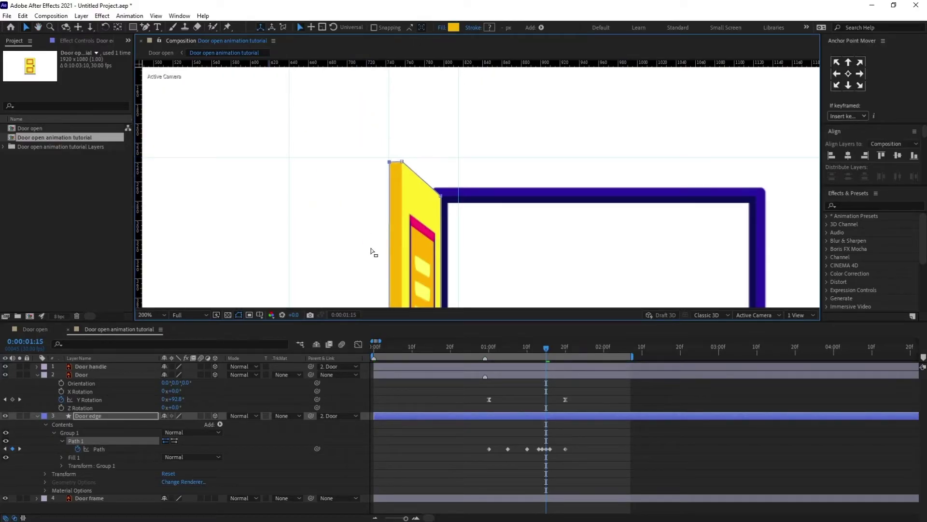
Check the edge strip frame by frame to 0:00:01:18 and preview the door opening from 0:00:00:23
{"action": "scroll", "coordinate": [372, 251], "scroll_direction": "down", "scroll_amount": 2}
{"action": "key", "text": "Page_Down"}
{"action": "scroll", "coordinate": [416, 192], "scroll_direction": "down", "scroll_amount": 2}
{"action": "key", "text": "Page_Down"}
{"action": "key", "text": "Page_Down"}
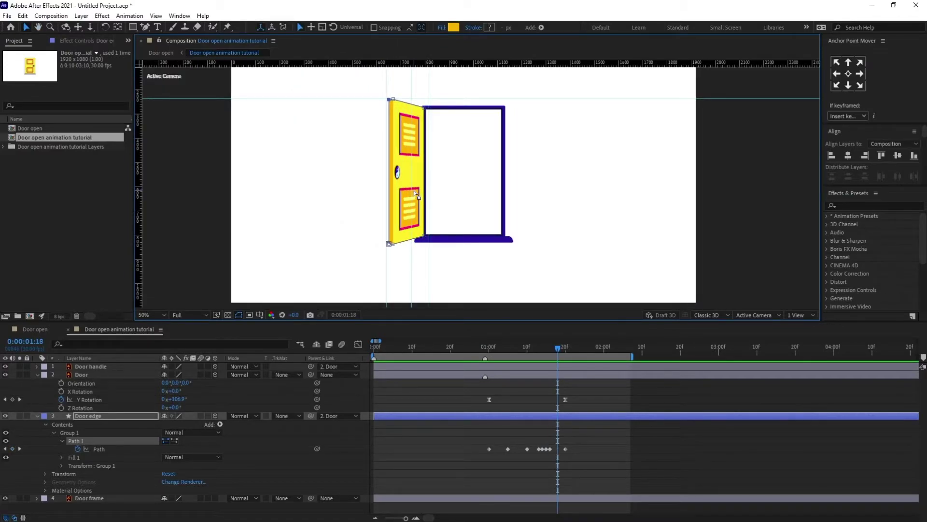
{"action": "left_click", "coordinate": [462, 347]}
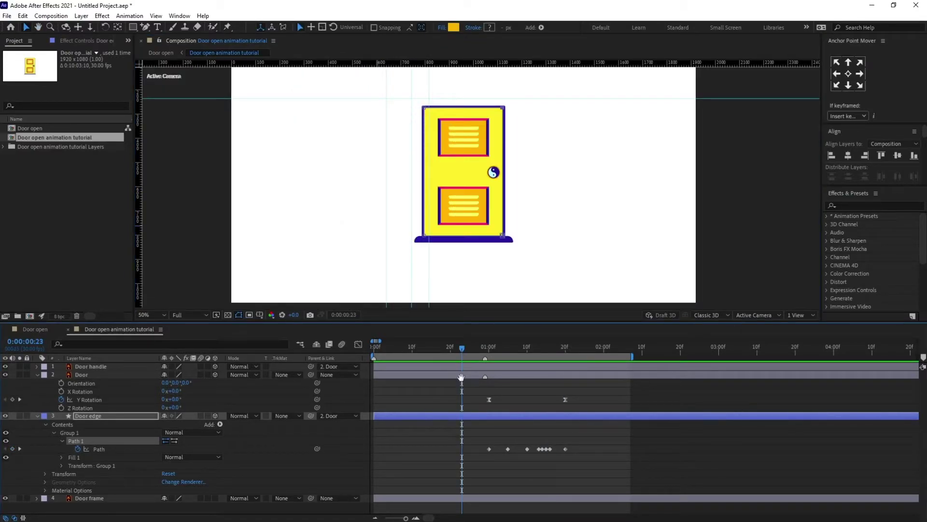
{"action": "key", "text": "space"}
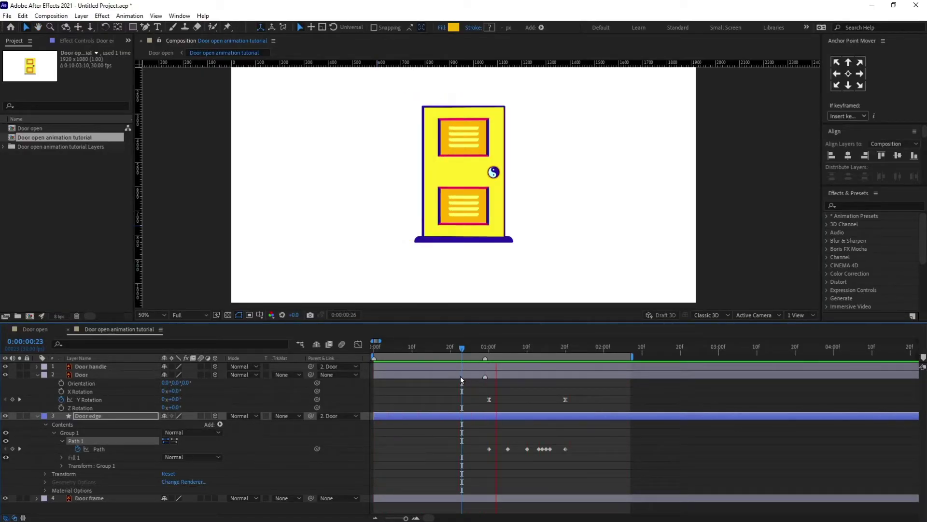
{"action": "left_click_drag", "start_coordinate": [484, 348], "coordinate": [560, 348]}
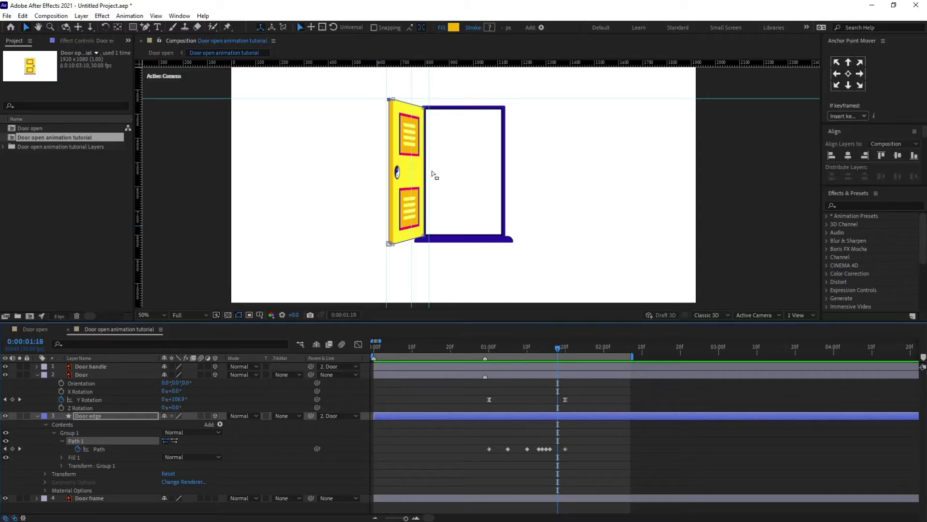
Return to 0:00:00:29, duplicate the Door layer and rename the copy Door back
{"action": "left_click", "coordinate": [97, 375]}
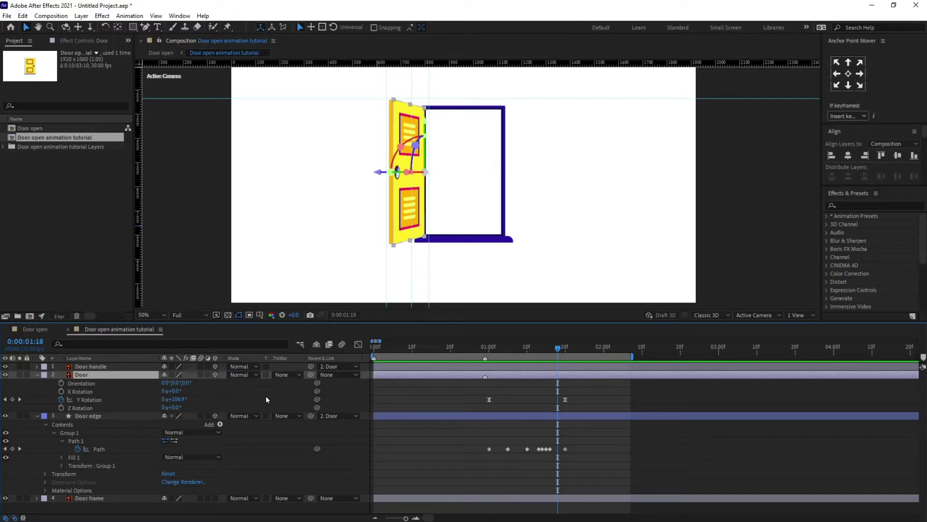
{"action": "left_click", "coordinate": [393, 349]}
{"action": "key", "text": "k"}
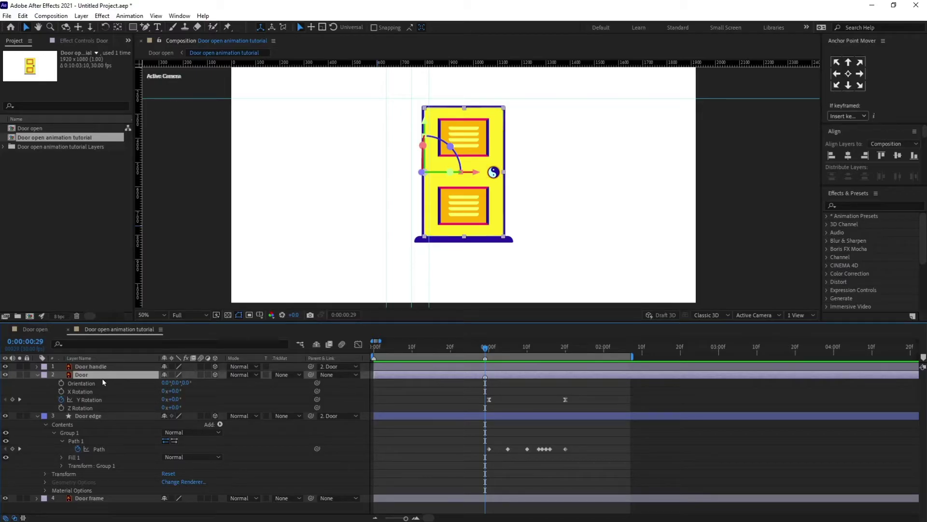
{"action": "key", "text": "ctrl+d"}
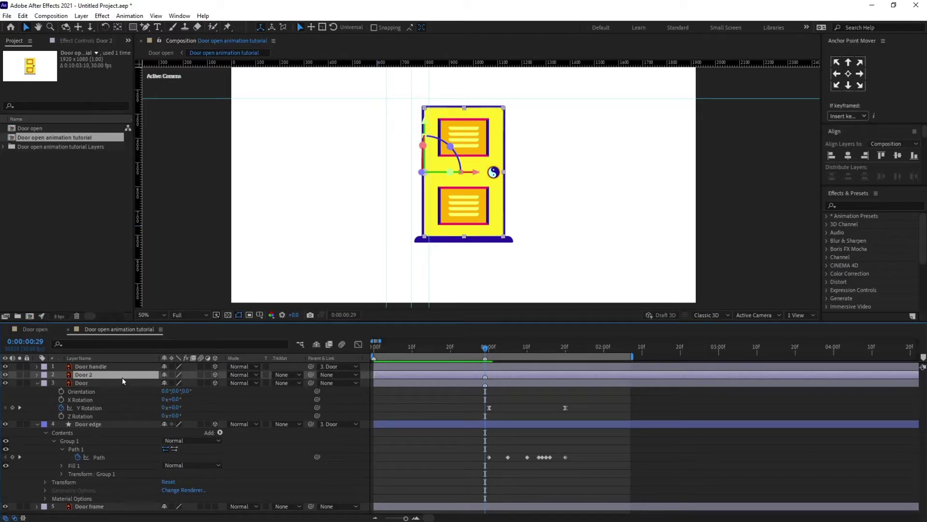
{"action": "key", "text": "Return"}
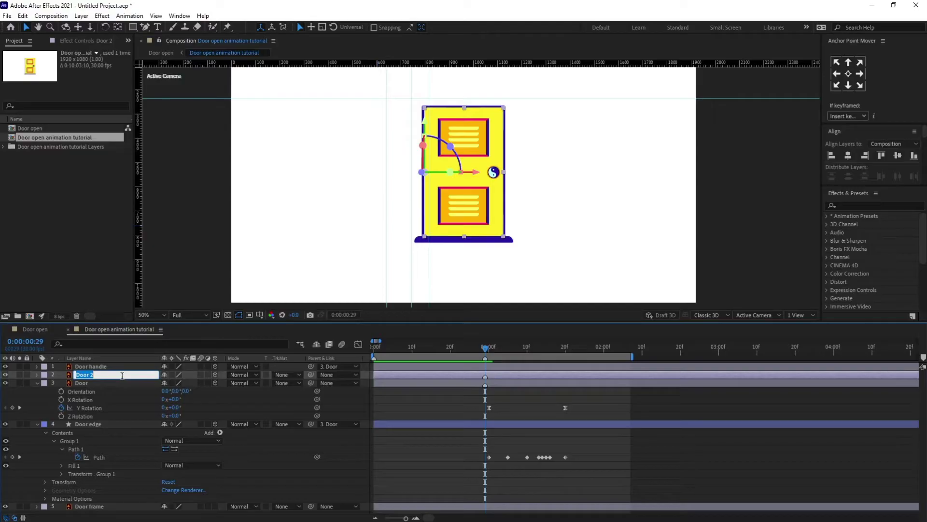
{"action": "type", "text": "Door back"}
{"action": "key", "text": "Return"}
Find the Fill effect and apply it to the Door back layer
{"action": "left_click", "coordinate": [868, 206]}
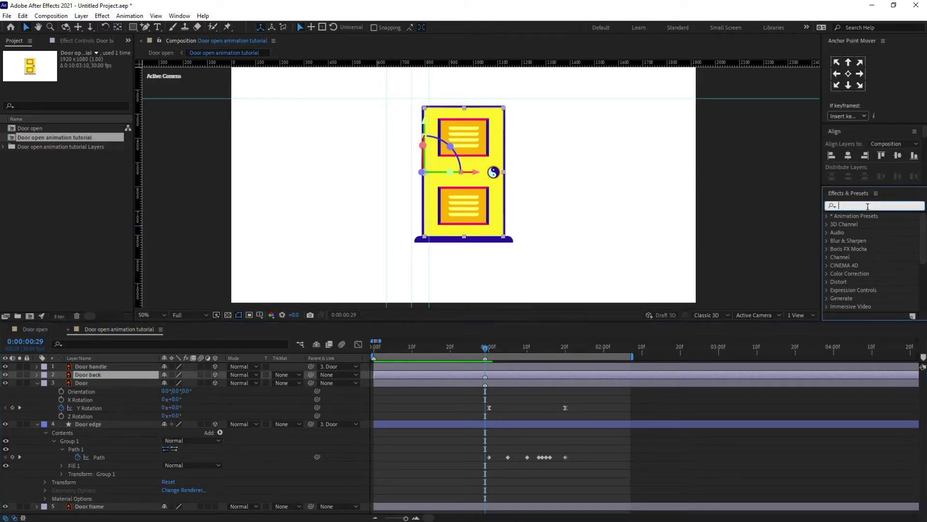
{"action": "type", "text": "fill"}
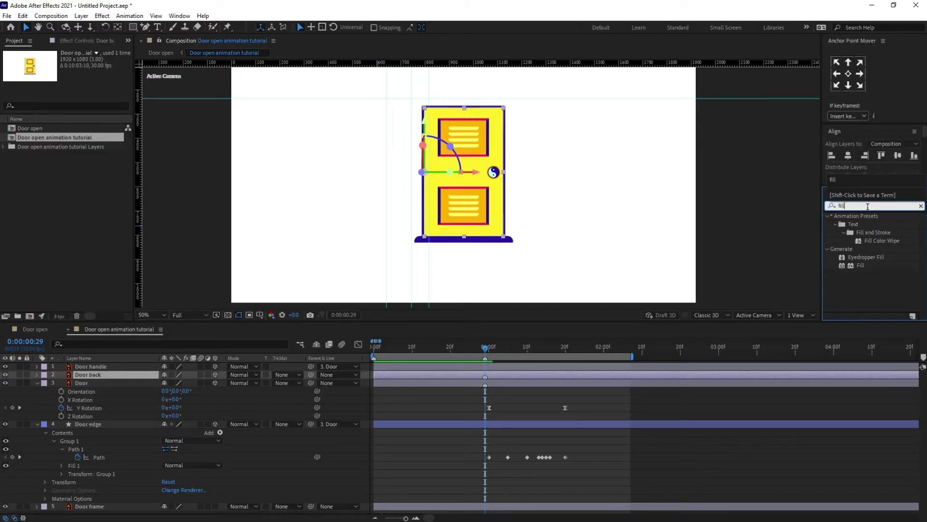
{"action": "double_click", "coordinate": [861, 265]}
Copy the Door edge fill colour F8B400 into the Door back's Fill effect and shift it to a darker burnt orange
{"action": "left_click", "coordinate": [89, 424]}
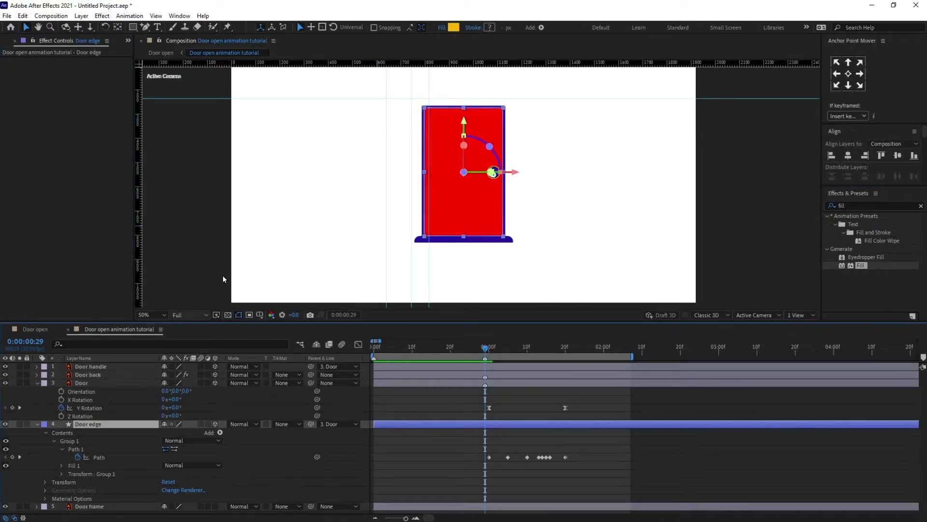
{"action": "left_click", "coordinate": [453, 27]}
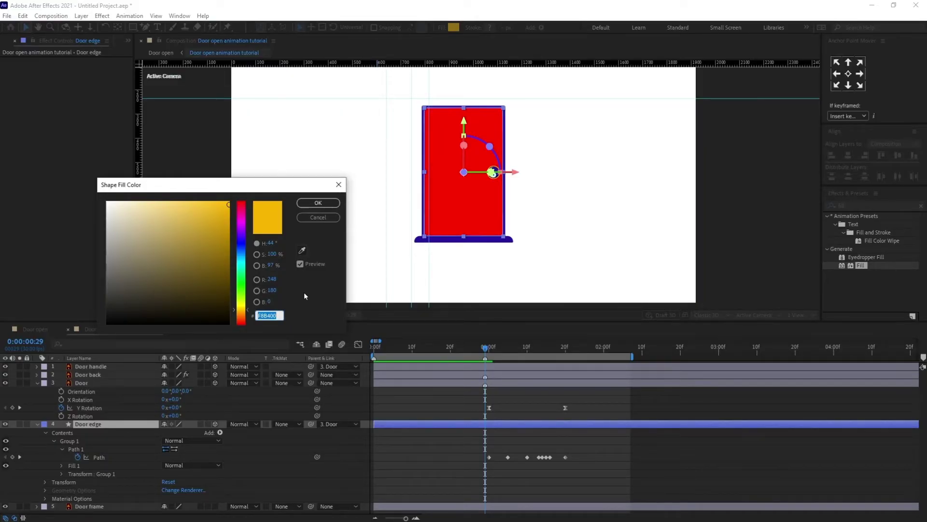
{"action": "left_click", "coordinate": [319, 203]}
{"action": "left_click", "coordinate": [116, 375]}
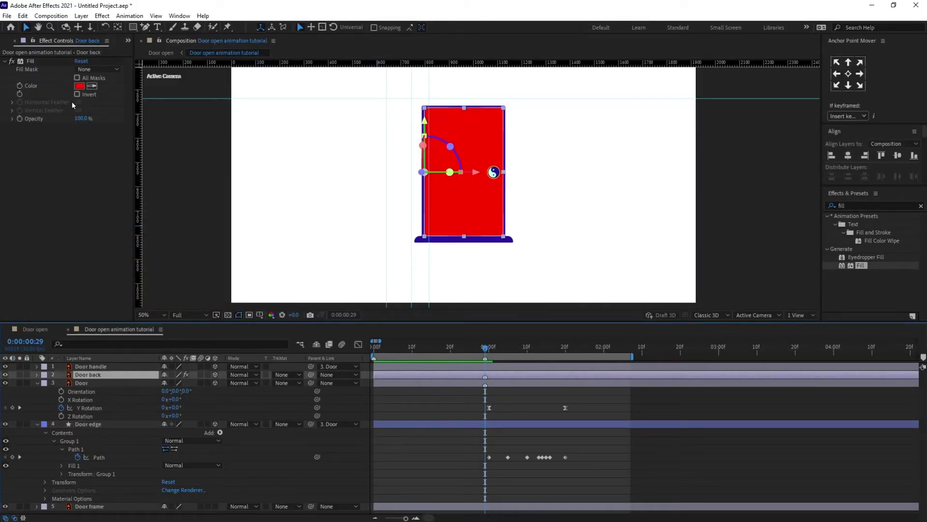
{"action": "left_click", "coordinate": [79, 89]}
{"action": "left_click", "coordinate": [241, 309]}
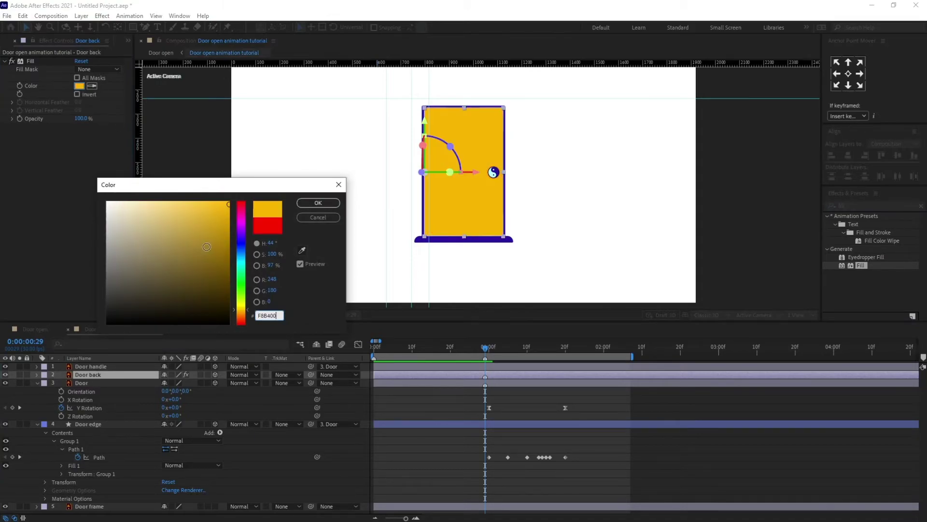
{"action": "mouse_move", "coordinate": [222, 215]}
{"action": "left_mouse_down"}
{"action": "mouse_move", "coordinate": [231, 235]}
{"action": "mouse_move", "coordinate": [229, 220]}
{"action": "left_mouse_up"}
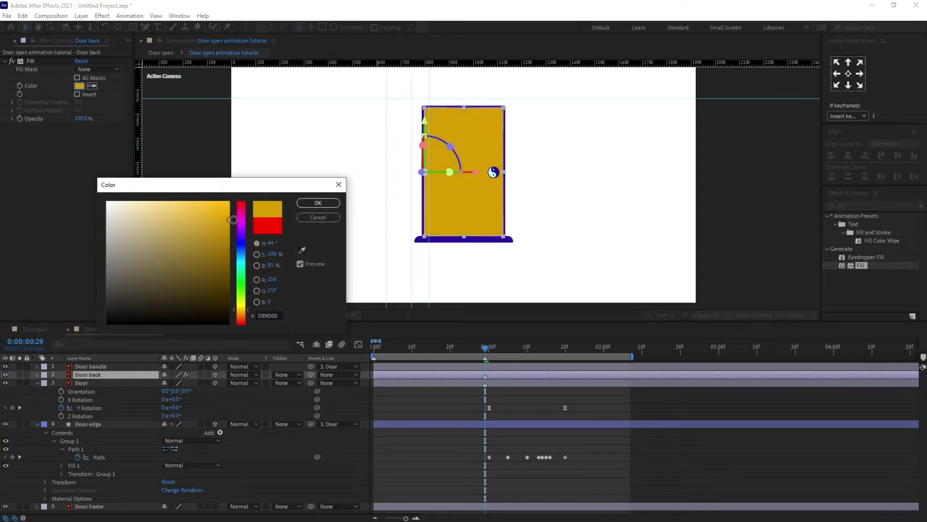
{"action": "left_click_drag", "start_coordinate": [243, 310], "coordinate": [246, 317]}
{"action": "left_click", "coordinate": [229, 216]}
{"action": "left_click", "coordinate": [309, 202]}
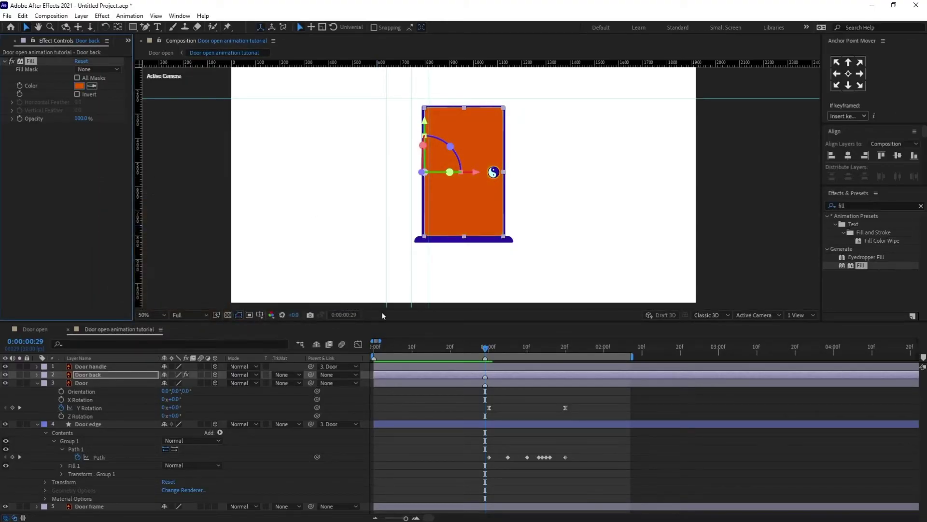
Parent the Door back layer to the Door layer and preview the opening
{"action": "left_click", "coordinate": [152, 373]}
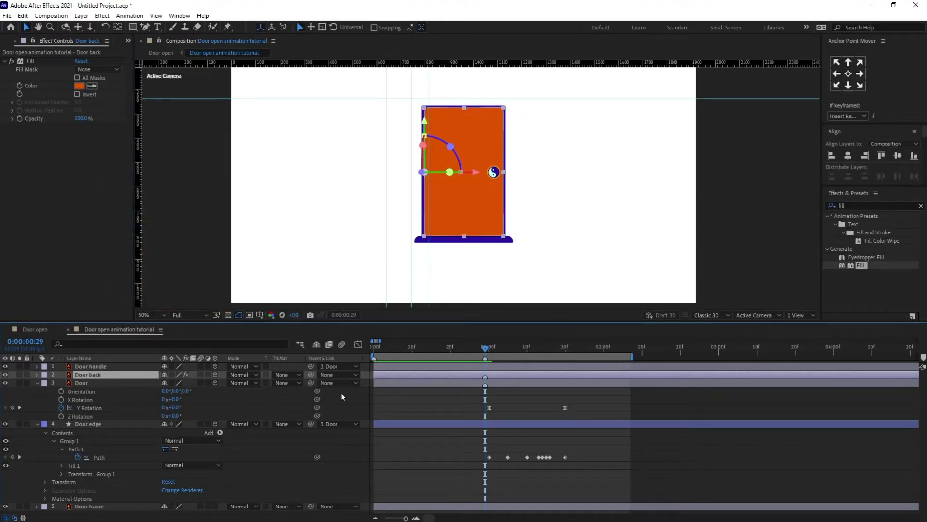
{"action": "left_click_drag", "start_coordinate": [311, 375], "coordinate": [92, 383]}
{"action": "key", "text": "space"}
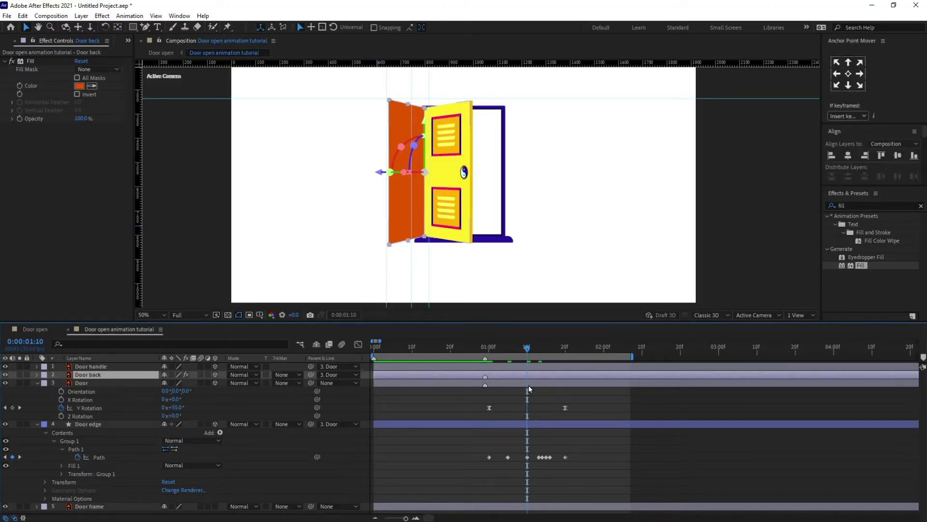
{"action": "key", "text": "space"}
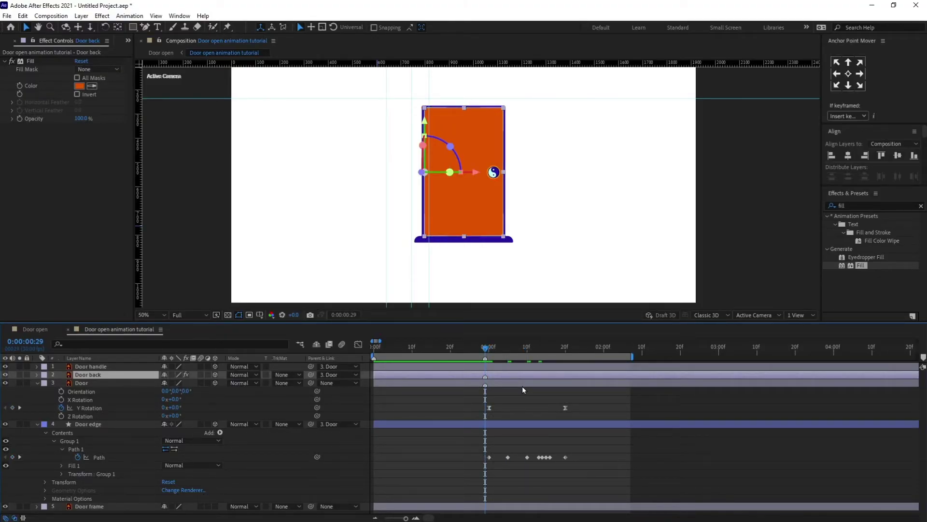
Reveal the Door back layer's keyframes and remove its Y Rotation animation
{"action": "key", "text": "u"}
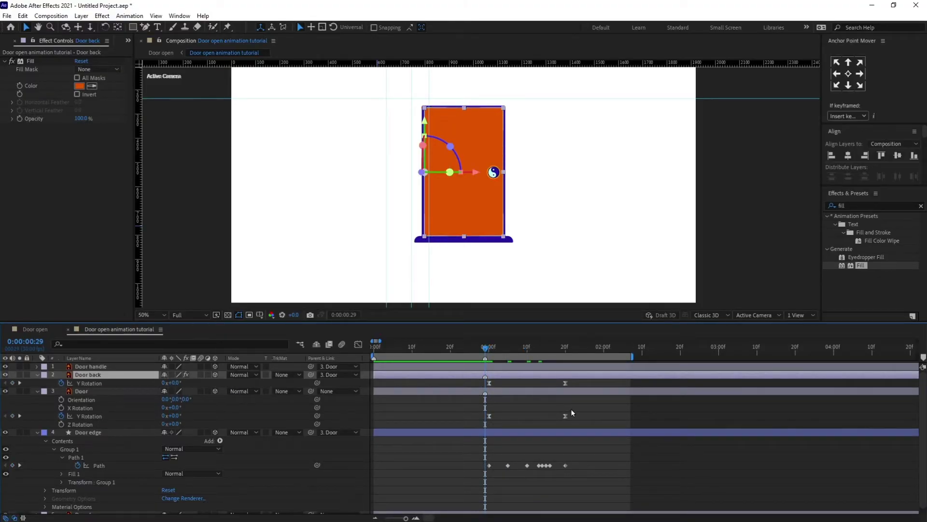
{"action": "left_click", "coordinate": [61, 382]}
{"action": "left_click", "coordinate": [214, 383]}
{"action": "left_click", "coordinate": [124, 375]}
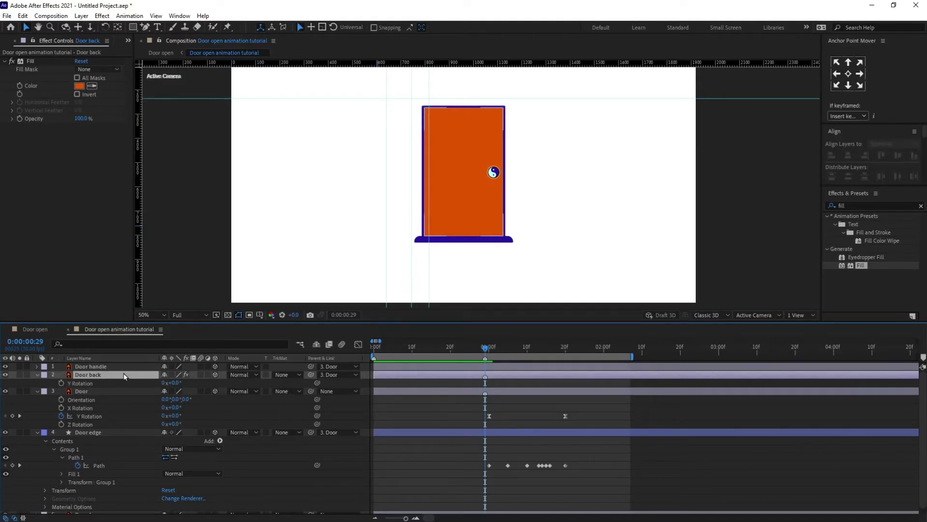
Trim the start of the Door back layer to 0:00:01:15 and return to 0:00:00:00
{"action": "key", "text": "space"}
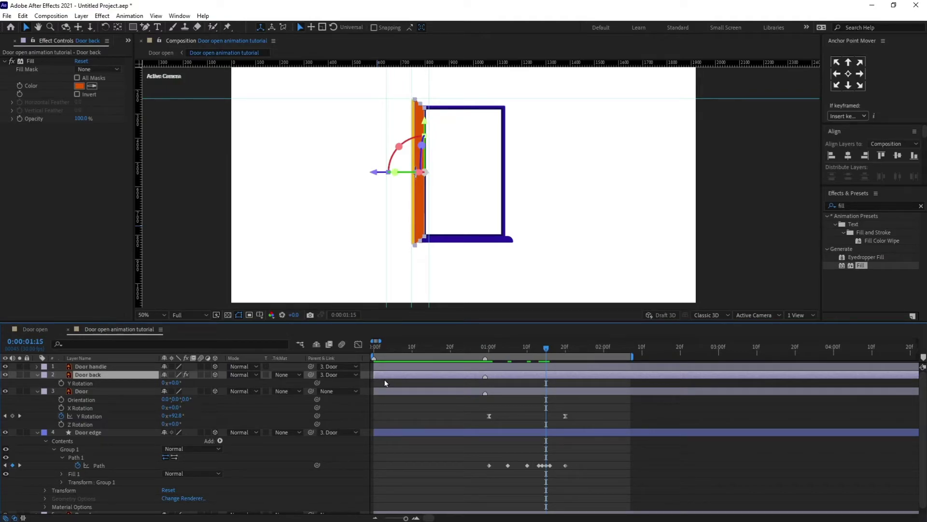
{"action": "key", "text": "alt+bracketleft"}
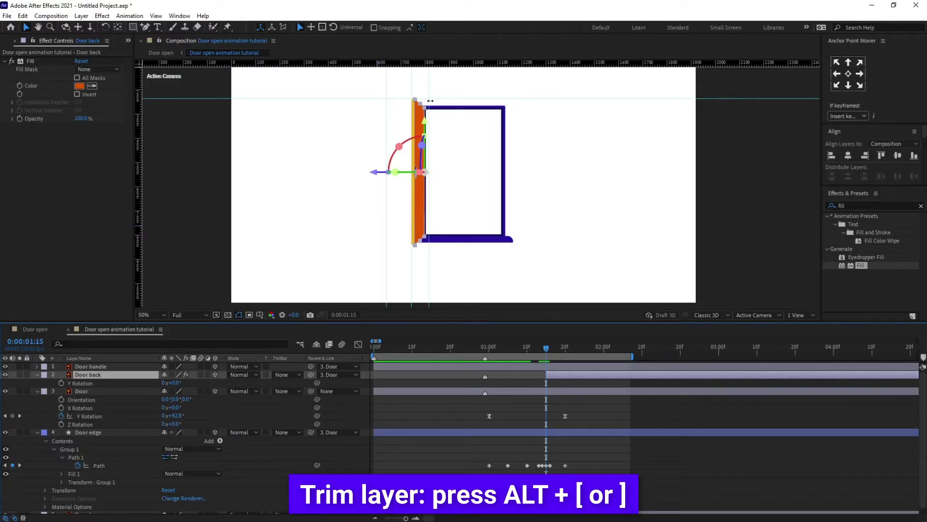
{"action": "scroll", "coordinate": [429, 107], "scroll_direction": "up", "scroll_amount": 2}
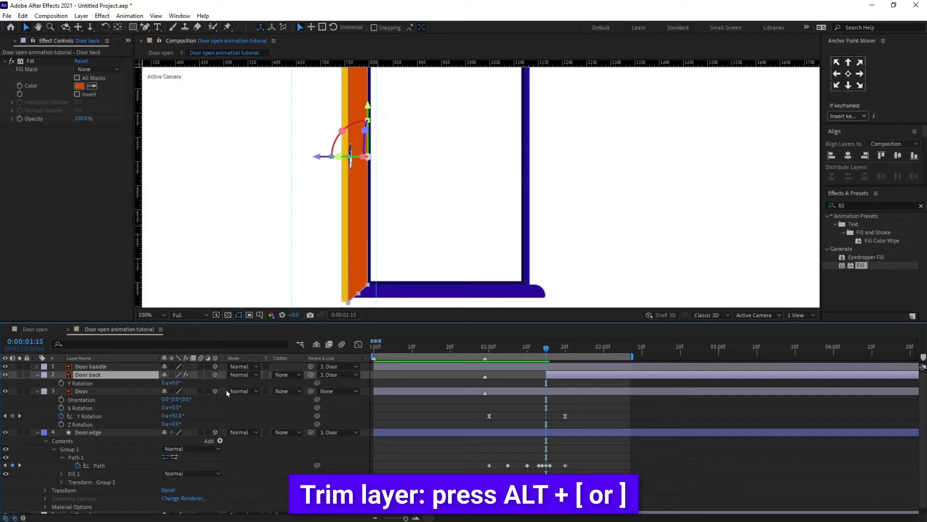
{"action": "left_click_drag", "start_coordinate": [509, 352], "coordinate": [373, 348]}
{"action": "scroll", "coordinate": [489, 259], "scroll_direction": "down", "scroll_amount": 2}
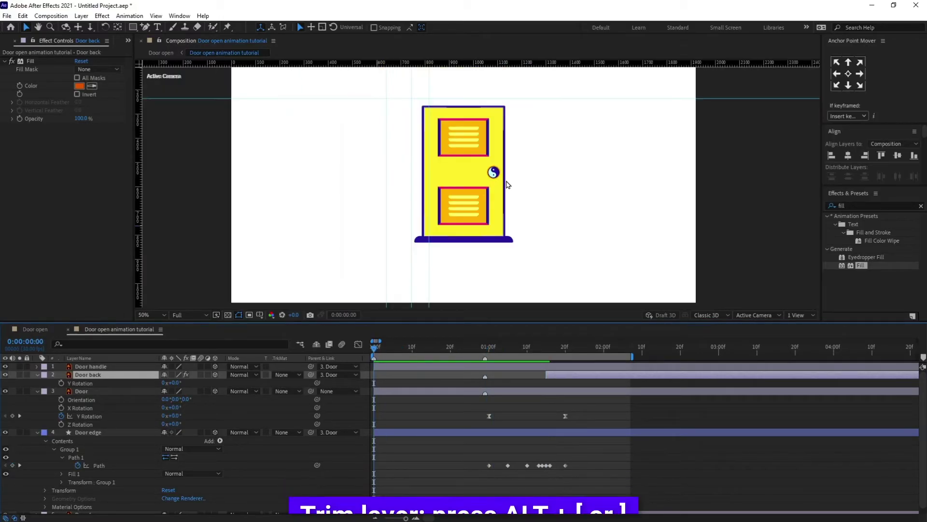
Move the Door back layer above the Door handle layer and preview the animation
{"action": "left_click_drag", "start_coordinate": [136, 379], "coordinate": [139, 366]}
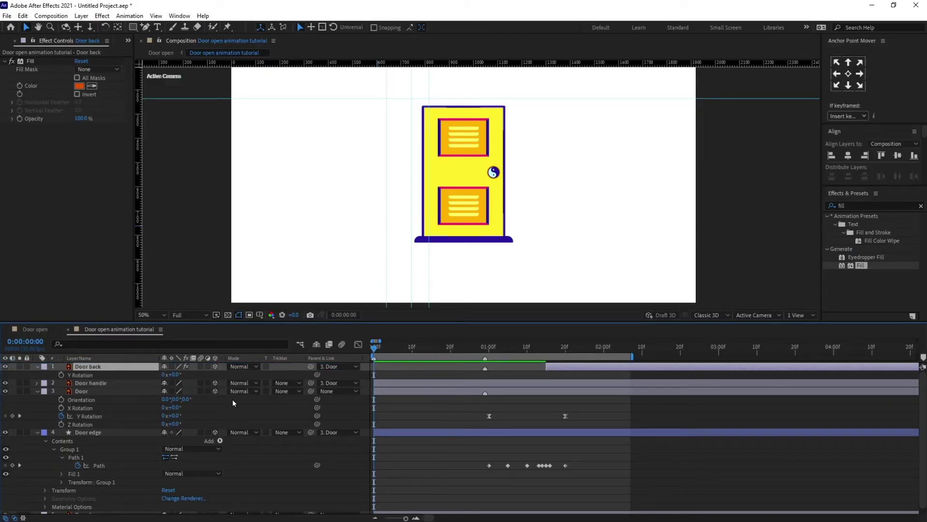
{"action": "key", "text": "space"}
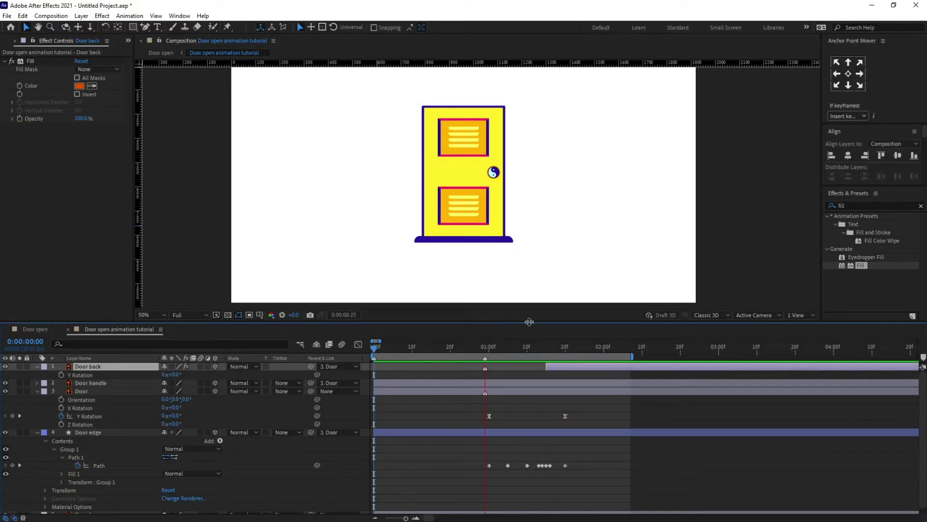
{"action": "left_click", "coordinate": [466, 349]}
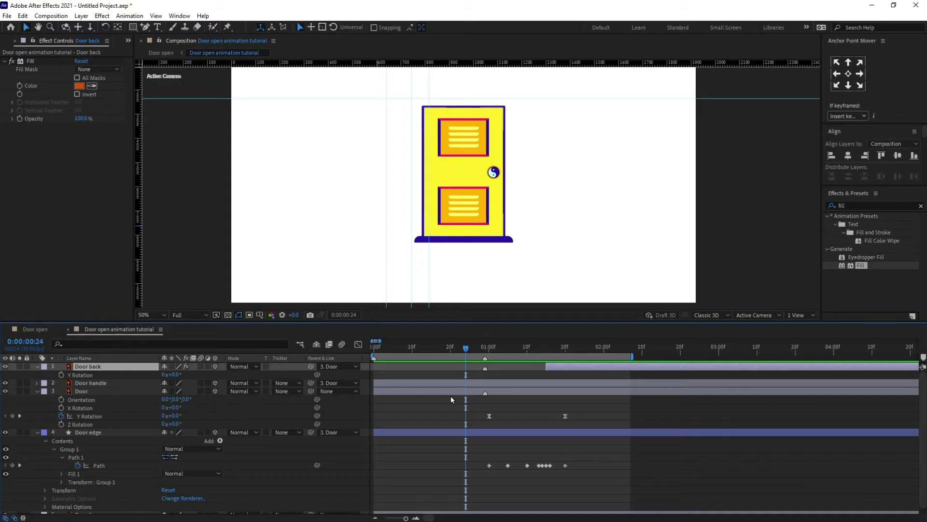
At 0:00:00:29, split the nested Door open animation tutorial layer in the Door open composition
{"action": "mouse_move", "coordinate": [467, 348]}
{"action": "left_mouse_down"}
{"action": "mouse_move", "coordinate": [574, 348]}
{"action": "mouse_move", "coordinate": [477, 346]}
{"action": "left_mouse_up"}
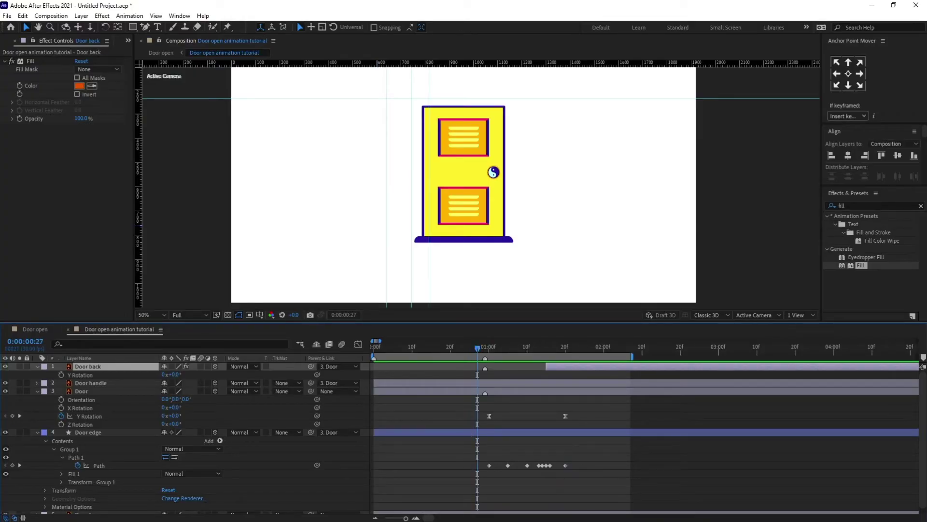
{"action": "key", "text": "Page_Down"}
{"action": "key", "text": "Page_Down"}
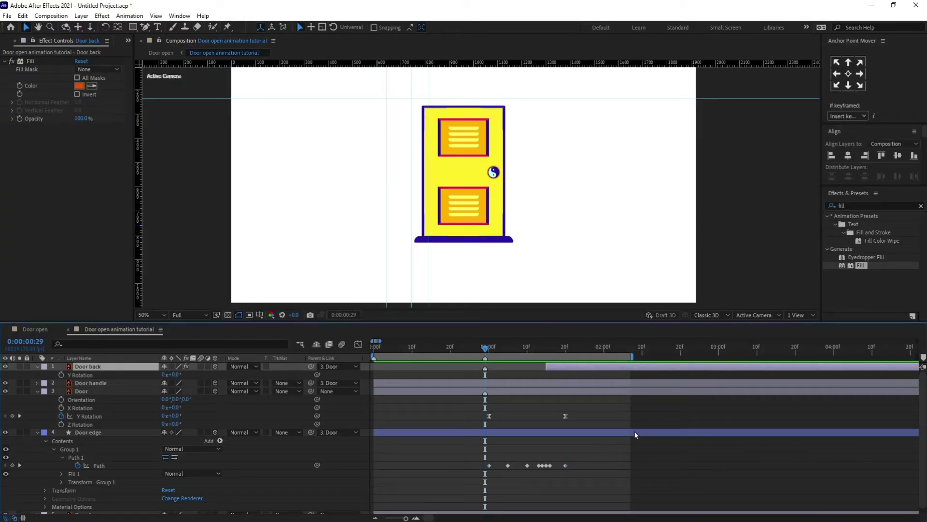
{"action": "left_click", "coordinate": [36, 329]}
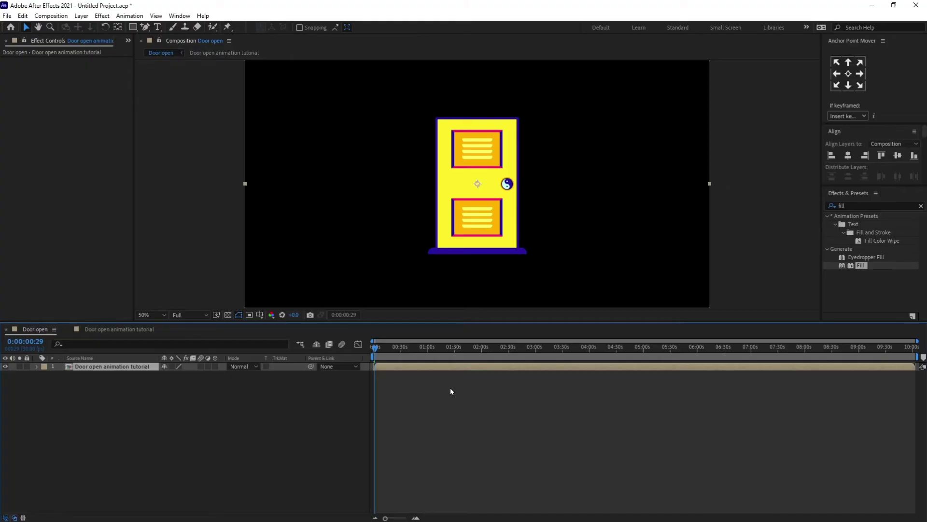
{"action": "key", "text": "="}
{"action": "key", "text": "="}
{"action": "key", "text": "="}
{"action": "key", "text": "="}
{"action": "key", "text": "="}
{"action": "key", "text": "="}
{"action": "key", "text": "="}
{"action": "key", "text": "="}
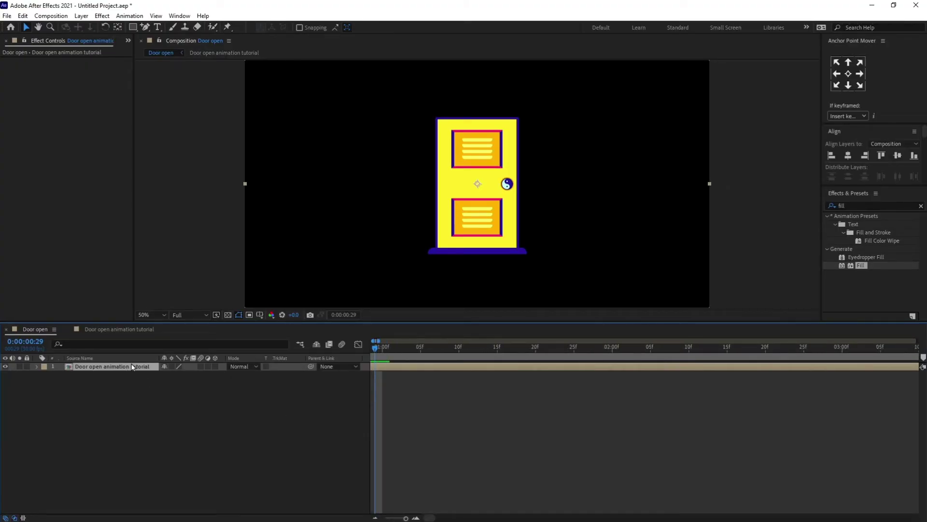
{"action": "key", "text": "ctrl+d"}
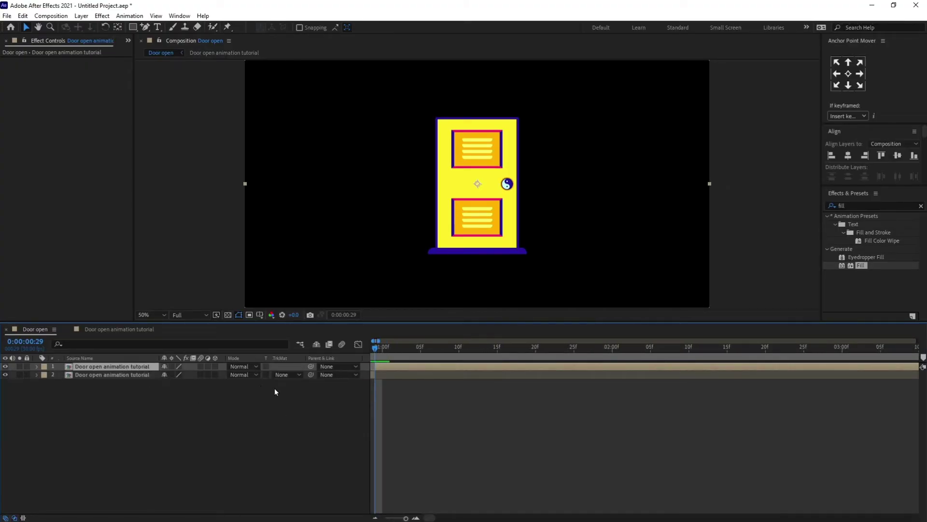
Enable time remapping on the later part of the split layer and inspect the split point at 0:00:00:29
{"action": "right_click", "coordinate": [105, 369]}
{"action": "mouse_move", "coordinate": [141, 144]}
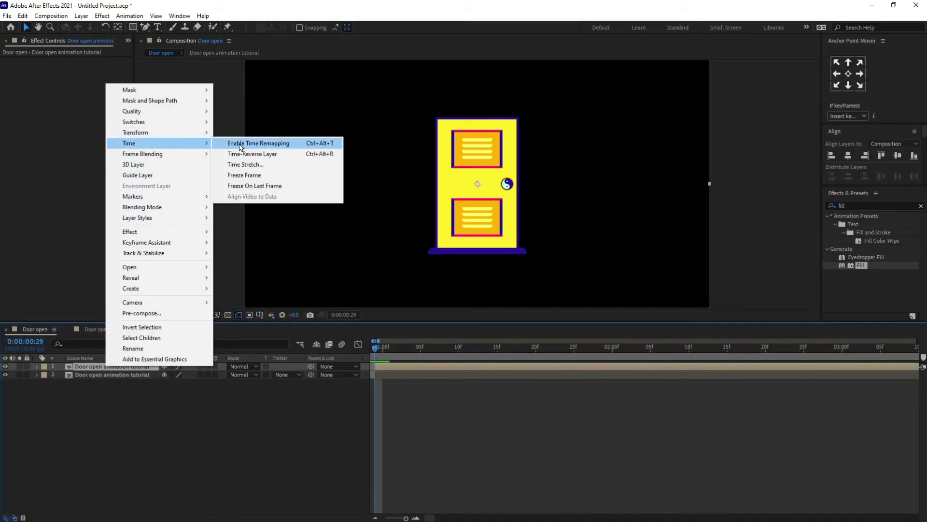
{"action": "left_click", "coordinate": [237, 143]}
{"action": "left_click", "coordinate": [108, 376]}
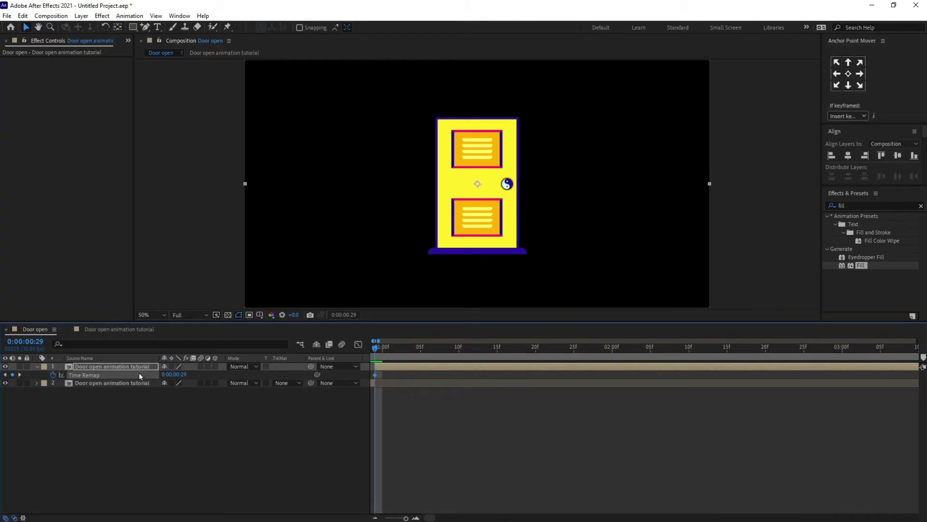
{"action": "key", "text": "="}
{"action": "key", "text": "="}
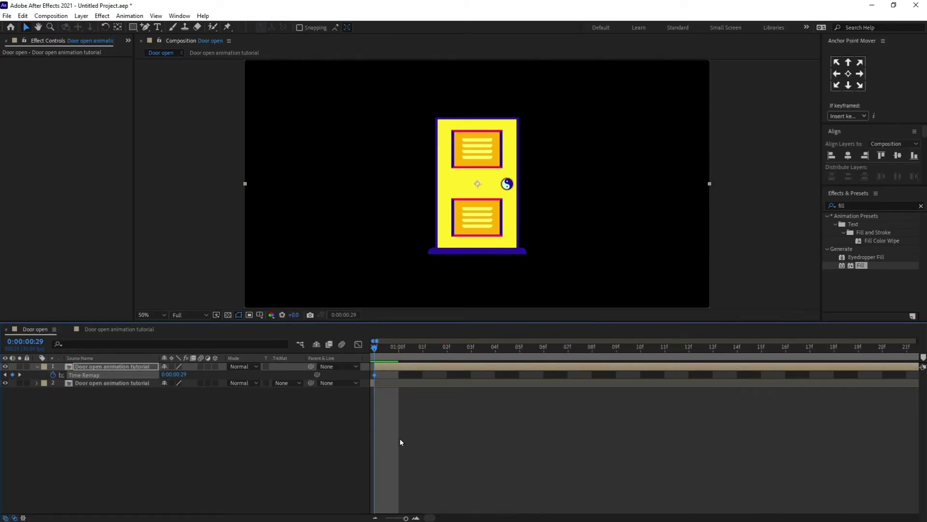
{"action": "left_click_drag", "start_coordinate": [409, 440], "coordinate": [610, 441]}
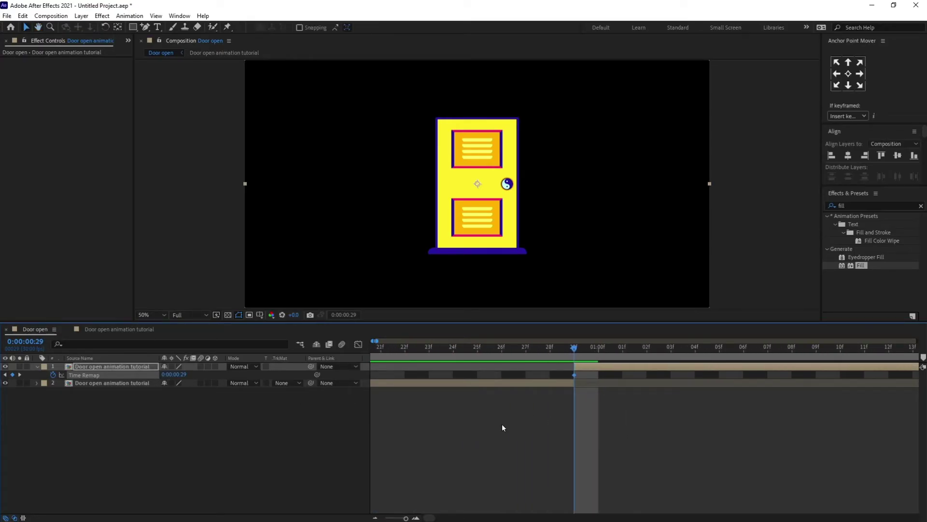
{"action": "key", "text": "-"}
{"action": "key", "text": "-"}
{"action": "key", "text": "-"}
Find the fully open frame in the animation composition and add a Time Remap keyframe at 0:00:01:20 in Door open
{"action": "left_click", "coordinate": [95, 330]}
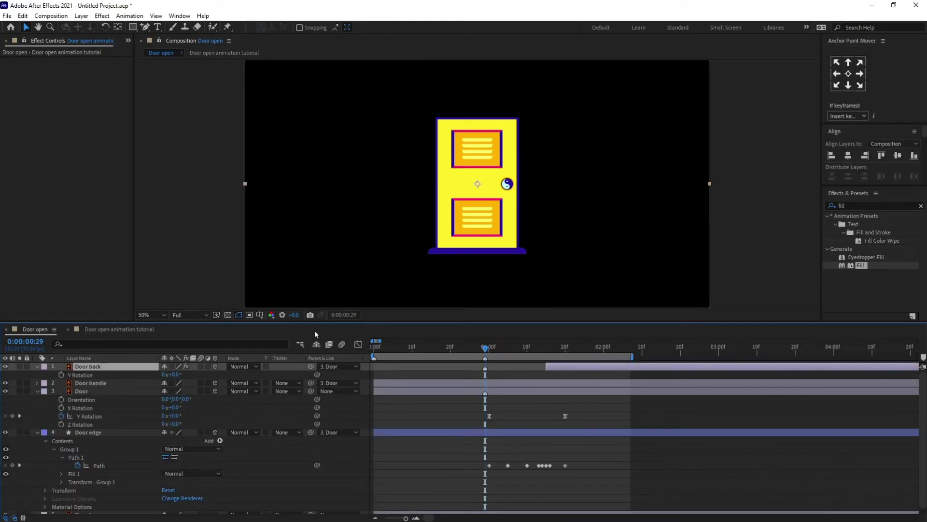
{"action": "left_click", "coordinate": [571, 351]}
{"action": "key", "text": "Page_Up"}
{"action": "left_click", "coordinate": [35, 329]}
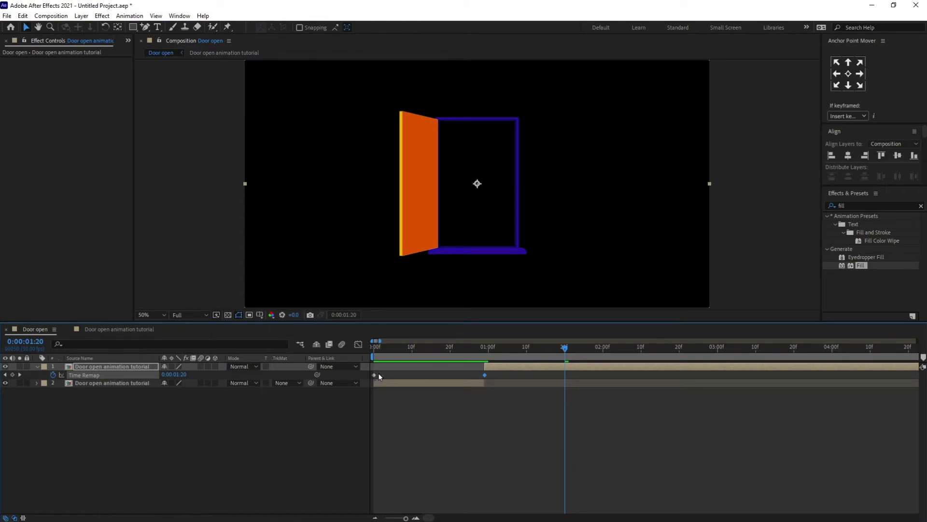
{"action": "left_click", "coordinate": [125, 332]}
{"action": "left_click", "coordinate": [41, 332]}
{"action": "left_click", "coordinate": [12, 375]}
Copy the Time Remap keyframes at 0:00:00:29 and 0:00:01:20 and paste them starting at 0:00:02:06
{"action": "left_click_drag", "start_coordinate": [570, 354], "coordinate": [629, 366]}
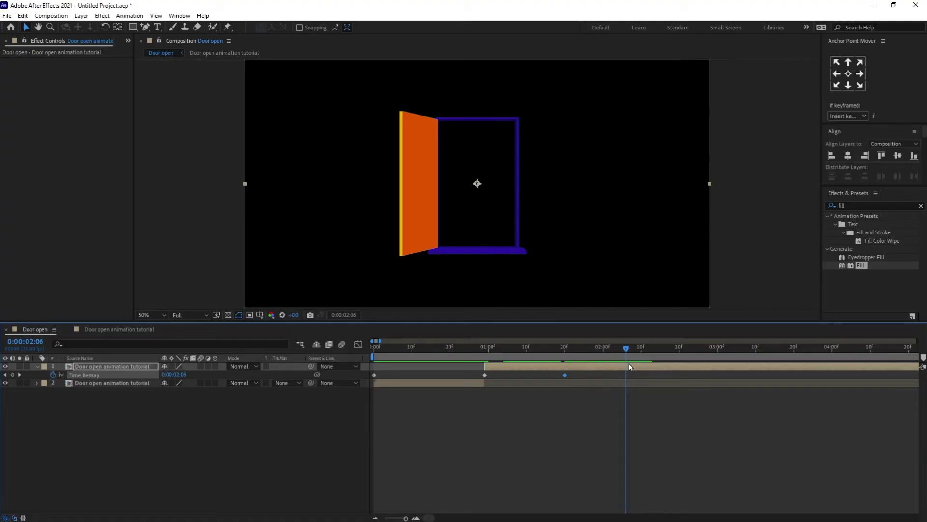
{"action": "left_click_drag", "start_coordinate": [575, 377], "coordinate": [476, 376]}
{"action": "key", "text": "ctrl+c"}
{"action": "key", "text": "ctrl+v"}
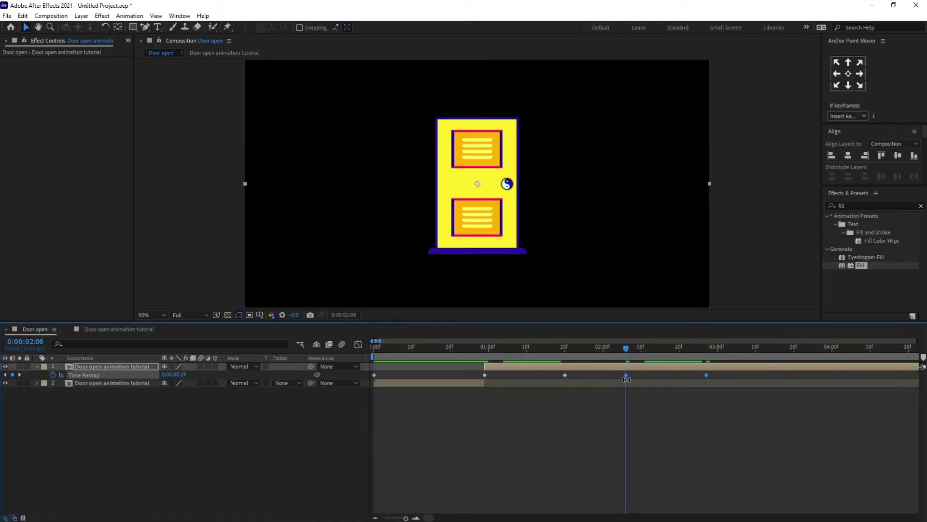
Time-reverse the two pasted Time Remap keyframes so the door closes from 0:00:02:06
{"action": "right_click", "coordinate": [625, 375]}
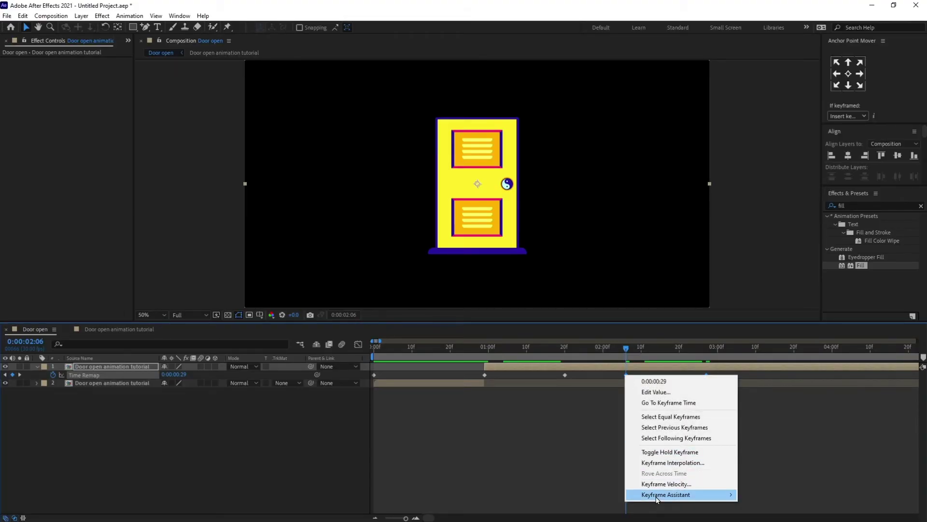
{"action": "mouse_move", "coordinate": [678, 496]}
{"action": "left_click", "coordinate": [758, 495]}
{"action": "left_click", "coordinate": [715, 454]}
Delete the leftover Time Remap keyframe at the far end of the layer
{"action": "key", "text": "minus"}
{"action": "key", "text": "minus"}
{"action": "key", "text": "minus"}
{"action": "key", "text": "minus"}
{"action": "key", "text": "minus"}
{"action": "key", "text": "minus"}
{"action": "key", "text": "minus"}
{"action": "left_click_drag", "start_coordinate": [908, 373], "coordinate": [917, 381]}
{"action": "key", "text": "Delete"}
{"action": "key", "text": "equal"}
{"action": "key", "text": "equal"}
{"action": "key", "text": "equal"}
{"action": "key", "text": "equal"}
{"action": "key", "text": "equal"}
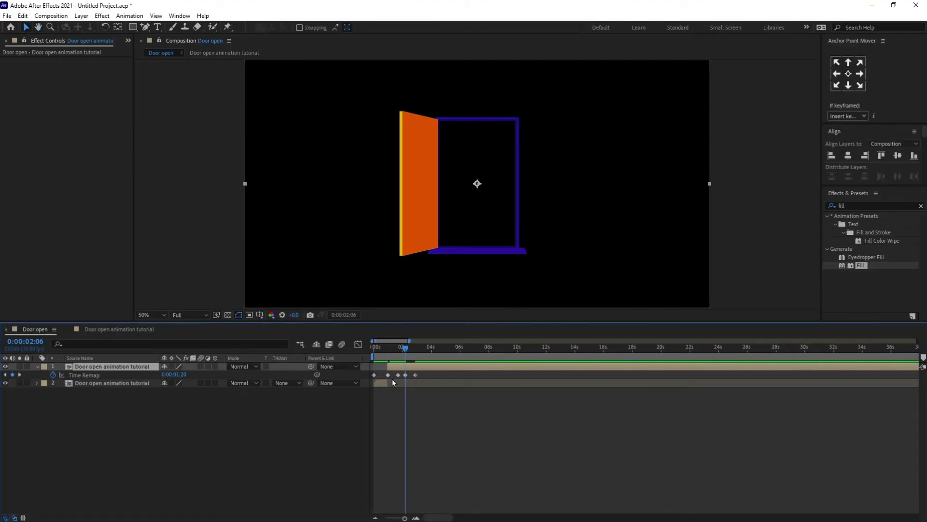
Preview the Door open composition from the start through the door's opening and closing
{"action": "left_click_drag", "start_coordinate": [390, 352], "coordinate": [373, 349]}
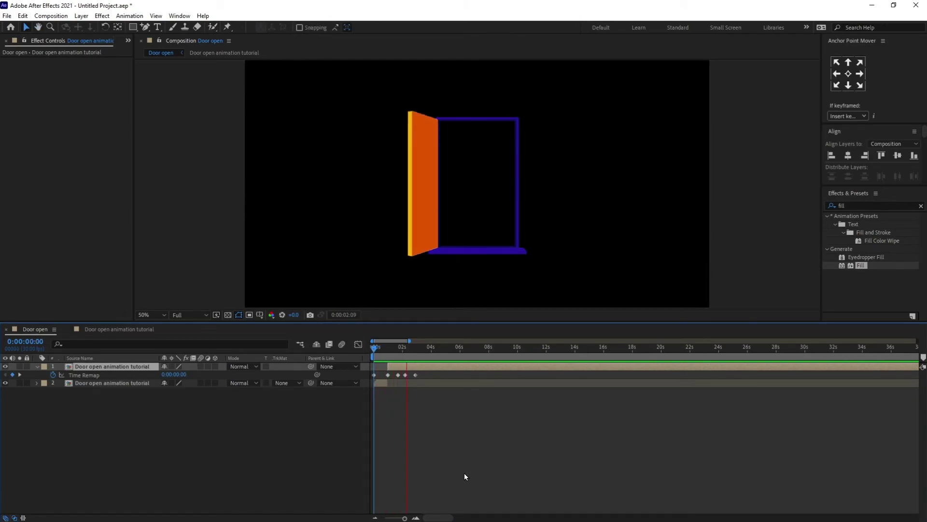
{"action": "key", "text": "space"}
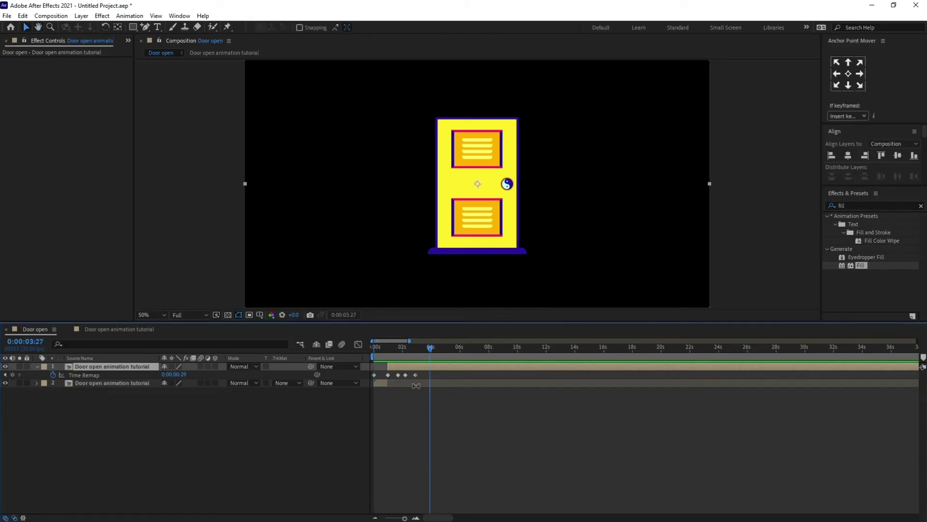
{"action": "left_click", "coordinate": [419, 354]}
Delete the Time Remap keyframe at the start of the composition and go to the keyframe at 0:00:00:29
{"action": "left_click_drag", "start_coordinate": [379, 375], "coordinate": [366, 380]}
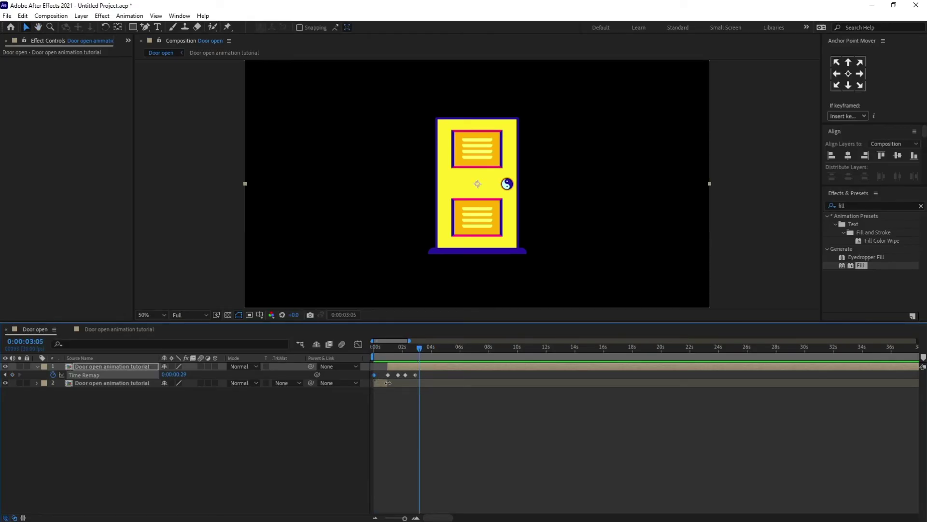
{"action": "key", "text": "Delete"}
{"action": "key", "text": "j"}
{"action": "key", "text": "j"}
{"action": "key", "text": "j"}
{"action": "key", "text": "j"}
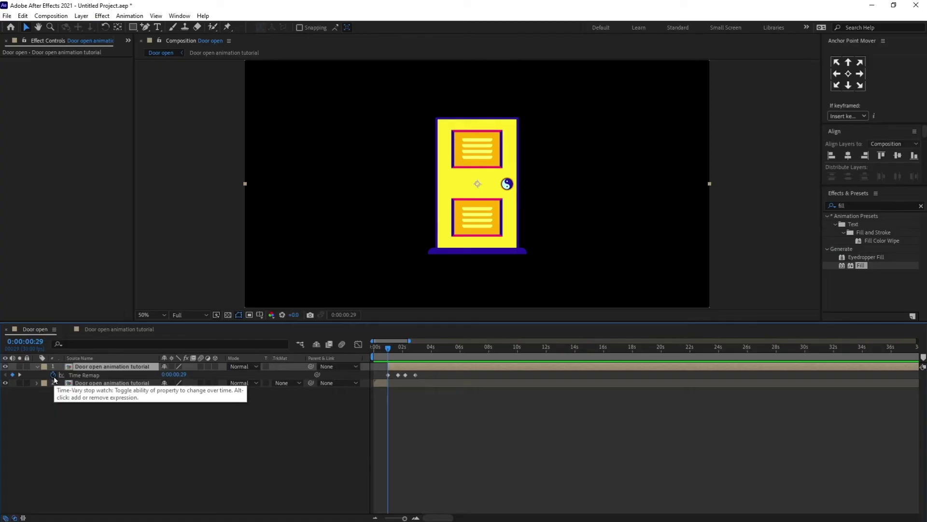
Add the expression loopIn()+loopOut()-value; to the upper layer's Time Remap property
{"action": "left_click", "coordinate": [53, 376], "text": "alt"}
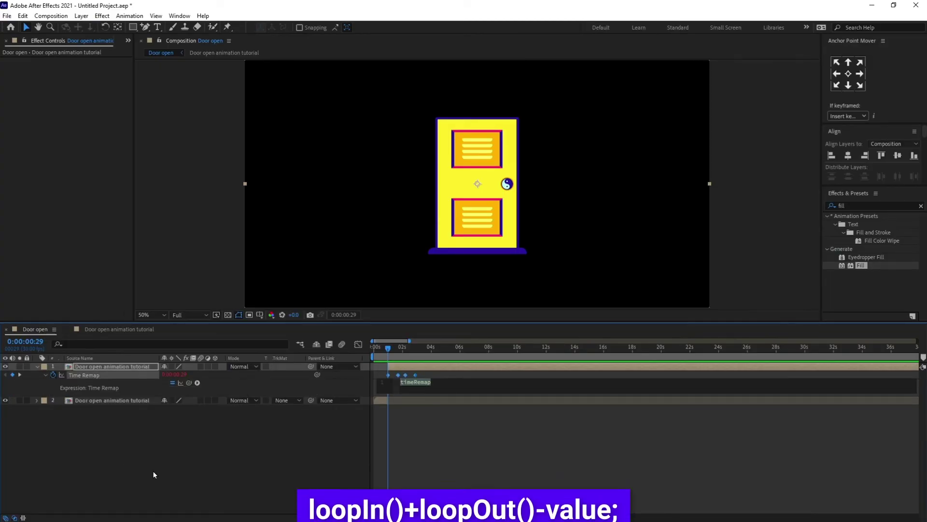
{"action": "type", "text": "loo"}
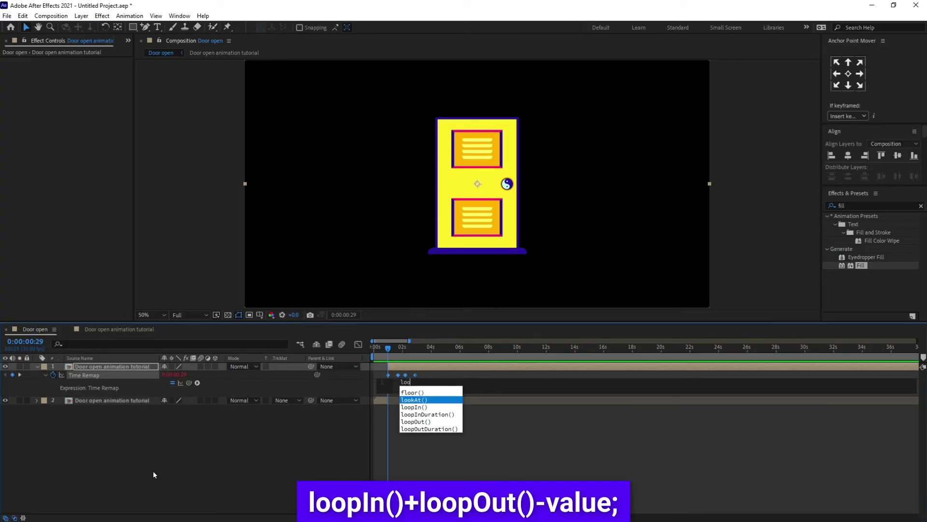
{"action": "key", "text": "Return"}
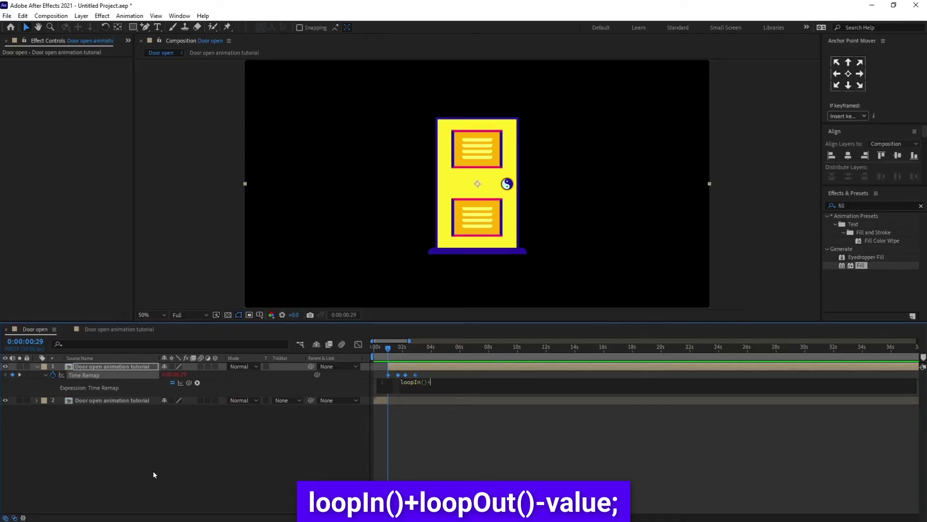
{"action": "type", "text": "+loo"}
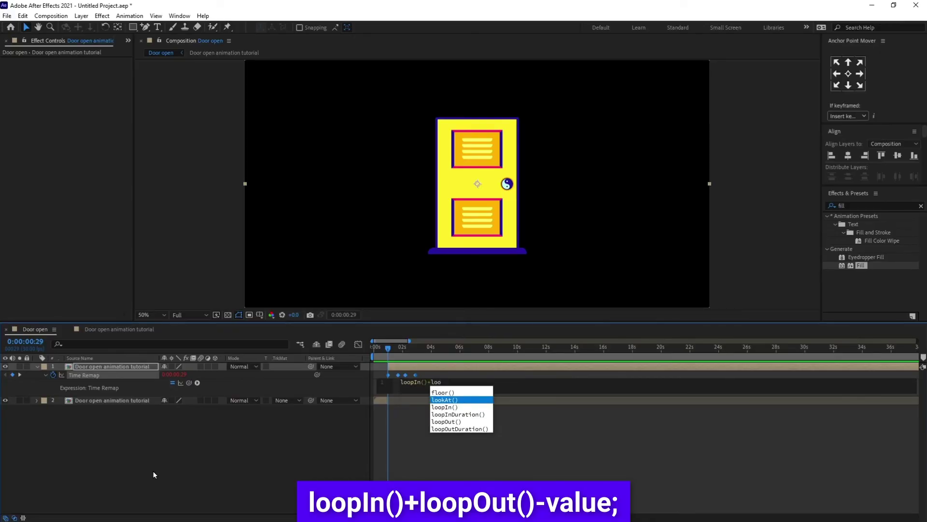
{"action": "key", "text": "Return"}
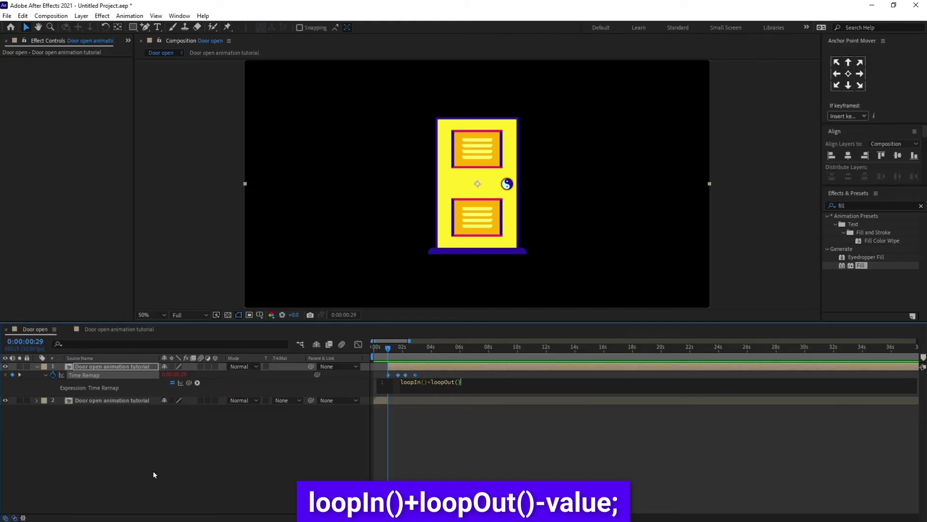
{"action": "type", "text": "-va"}
{"action": "key", "text": "Return"}
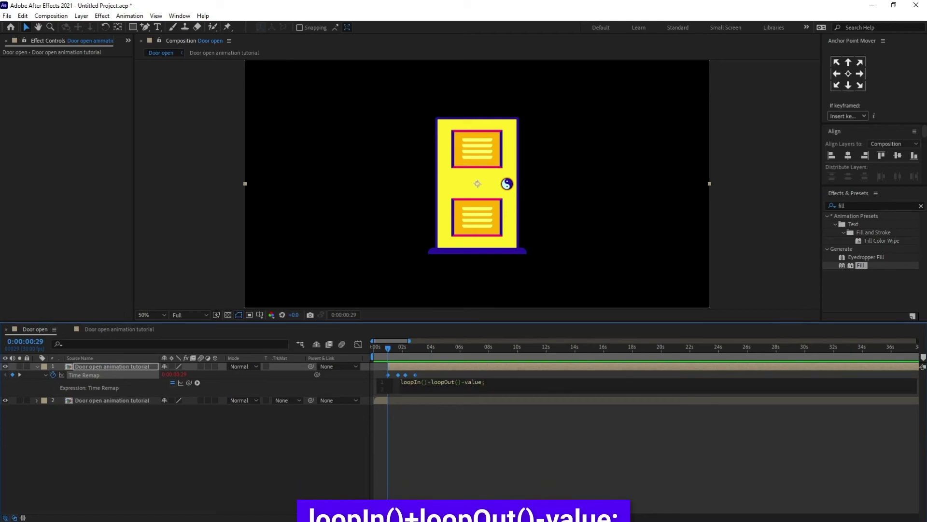
{"action": "left_click", "coordinate": [540, 451]}
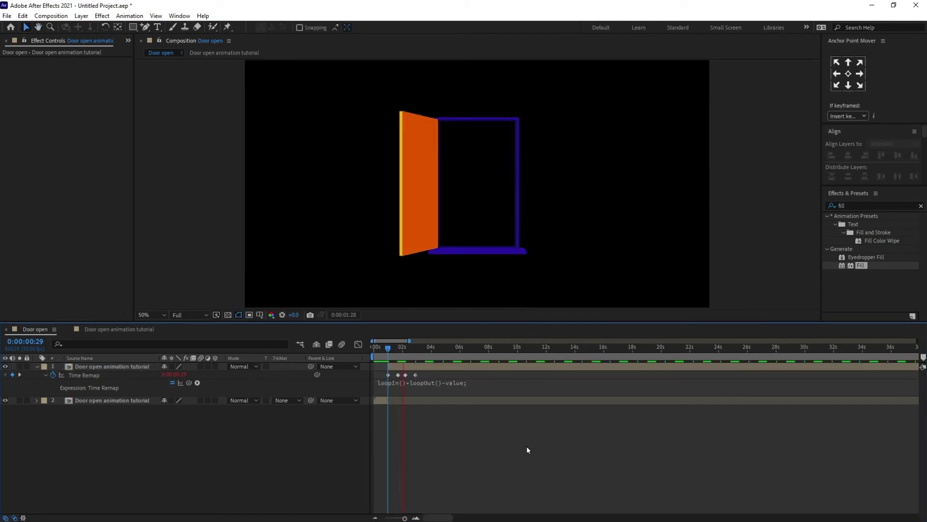